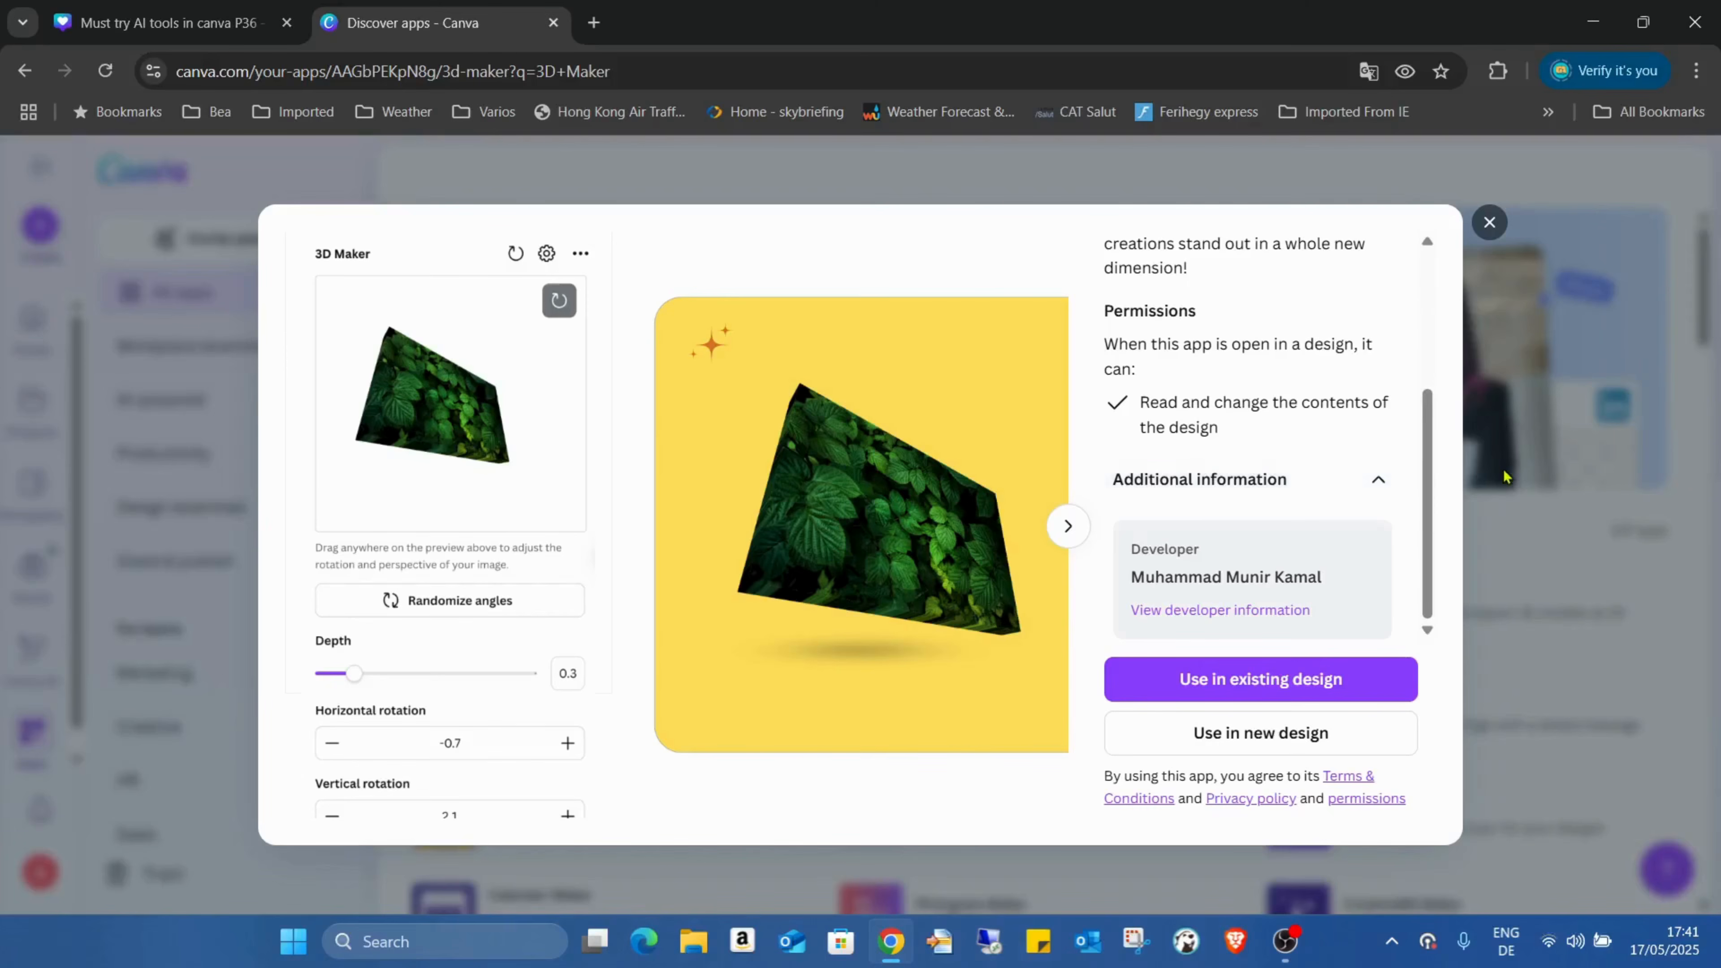
- Add a third page to the "Must try AI tools in canva P36" design and insert a rounded square shape on it
{"action": "left_click", "coordinate": [166, 23]}
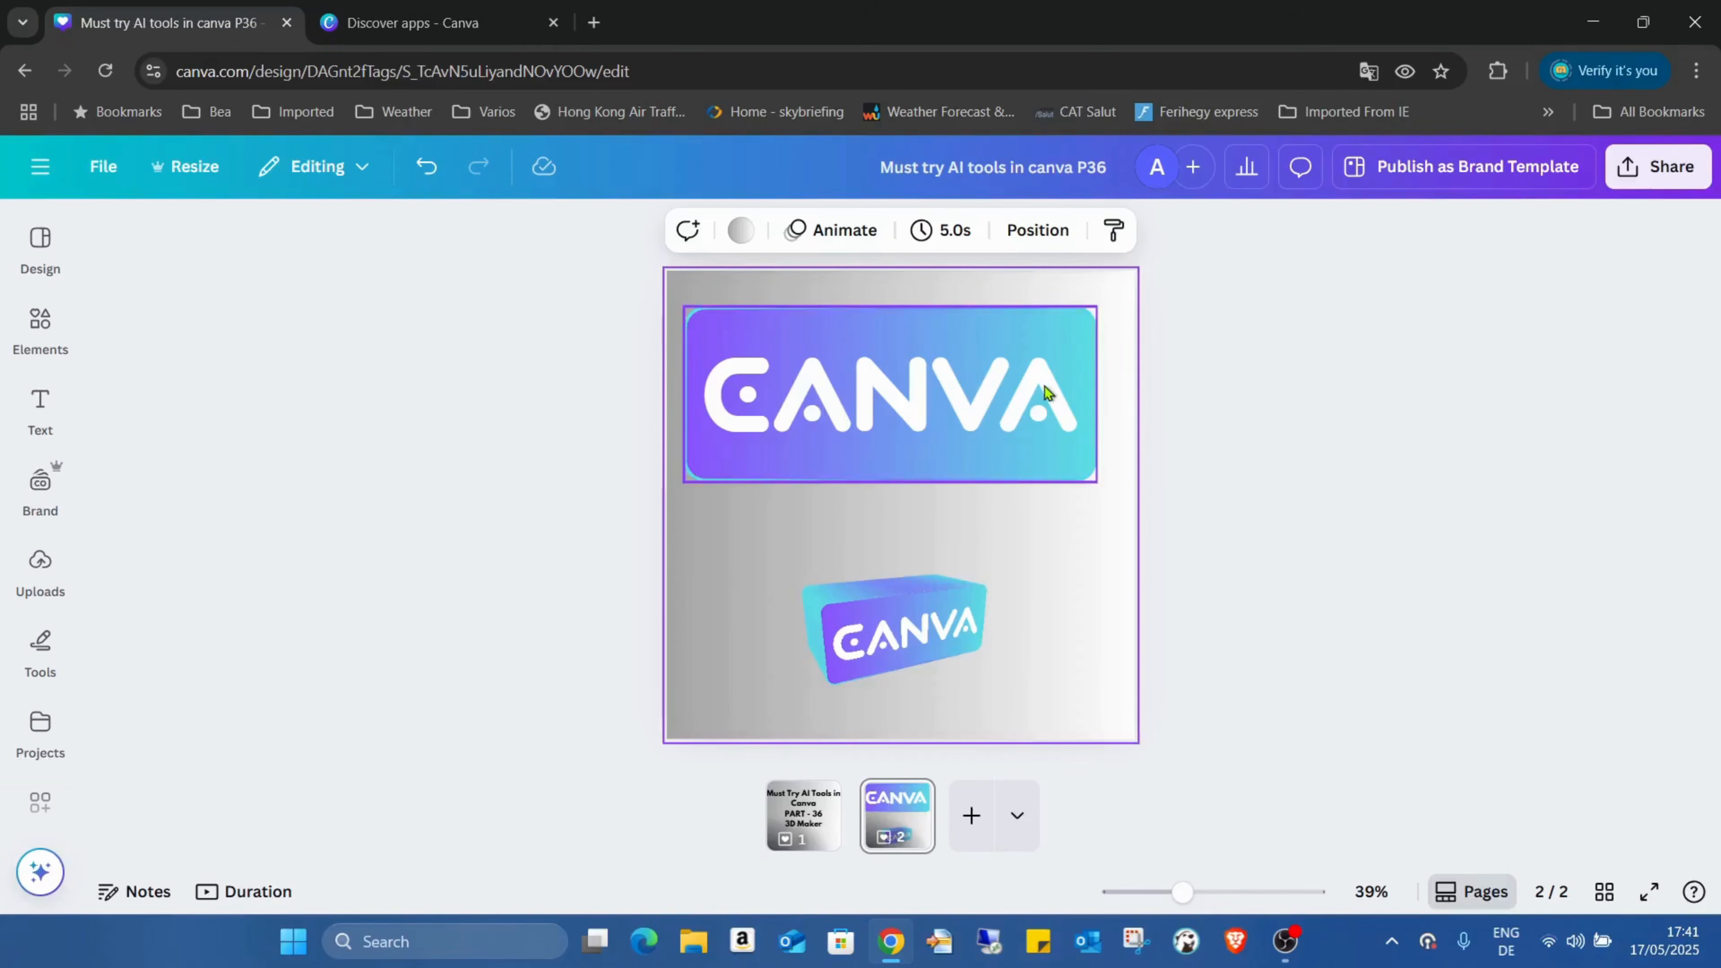
{"action": "left_click", "coordinate": [974, 816]}
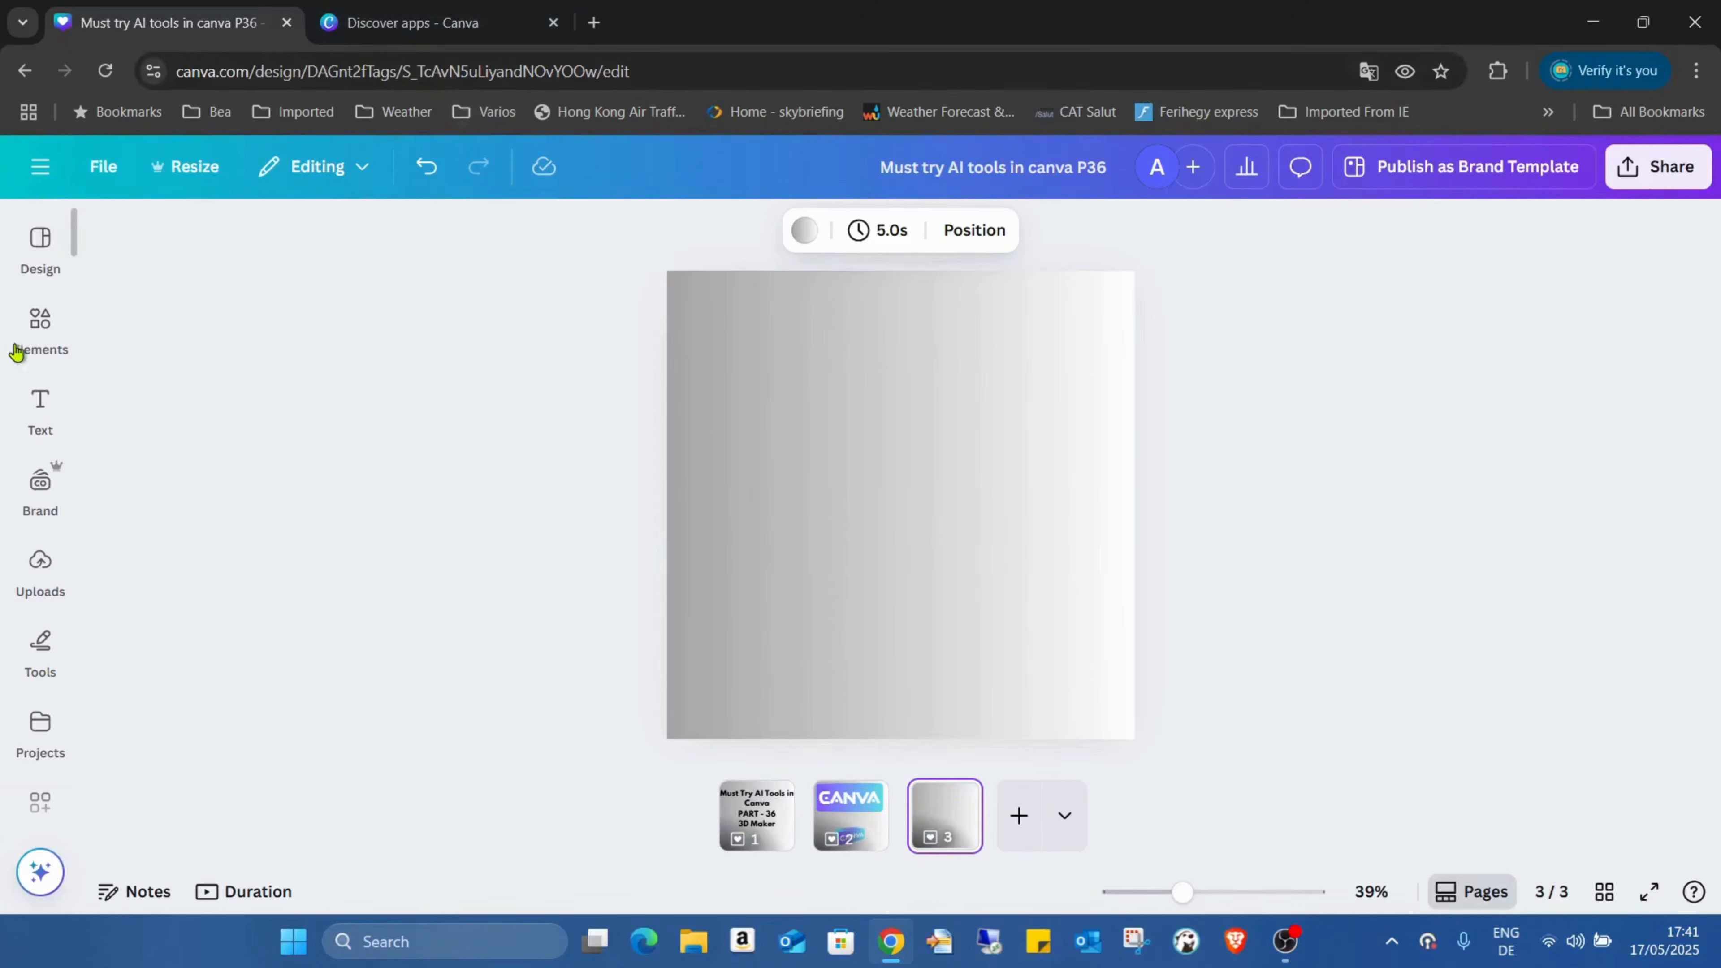
{"action": "left_click", "coordinate": [27, 332]}
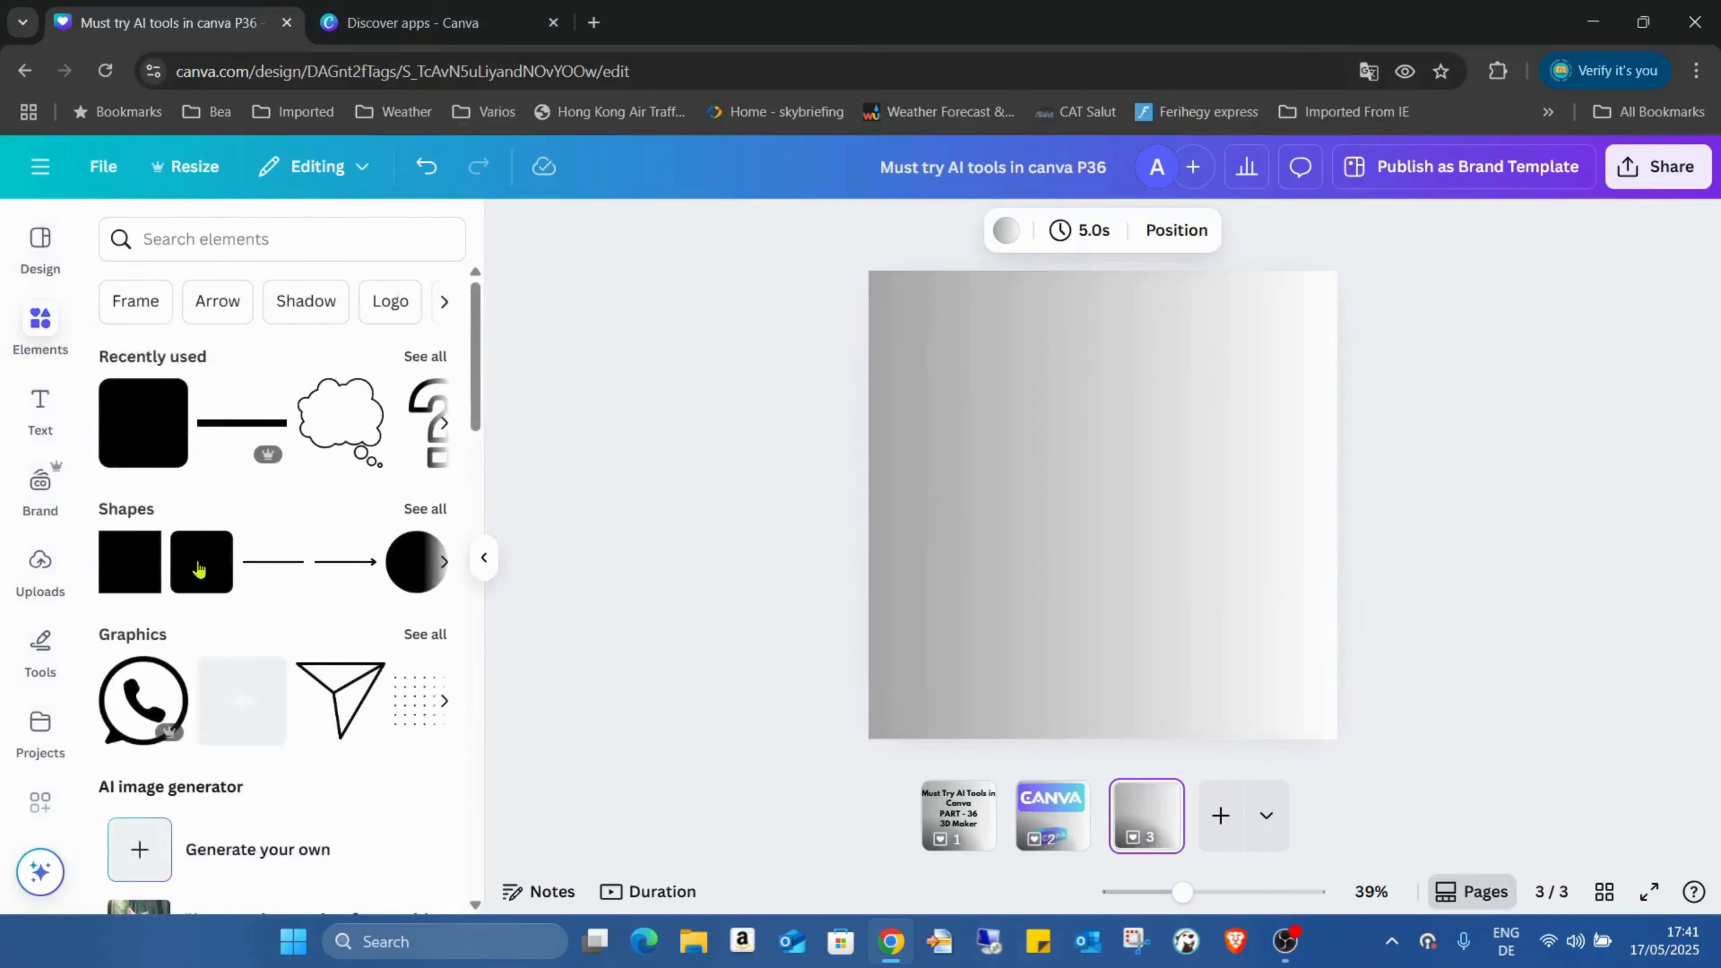
{"action": "left_click", "coordinate": [197, 569]}
- Stretch the rounded shape into a wide banner spanning most of the page width and move it to the upper part of the page
{"action": "left_click_drag", "start_coordinate": [1032, 472], "coordinate": [907, 475]}
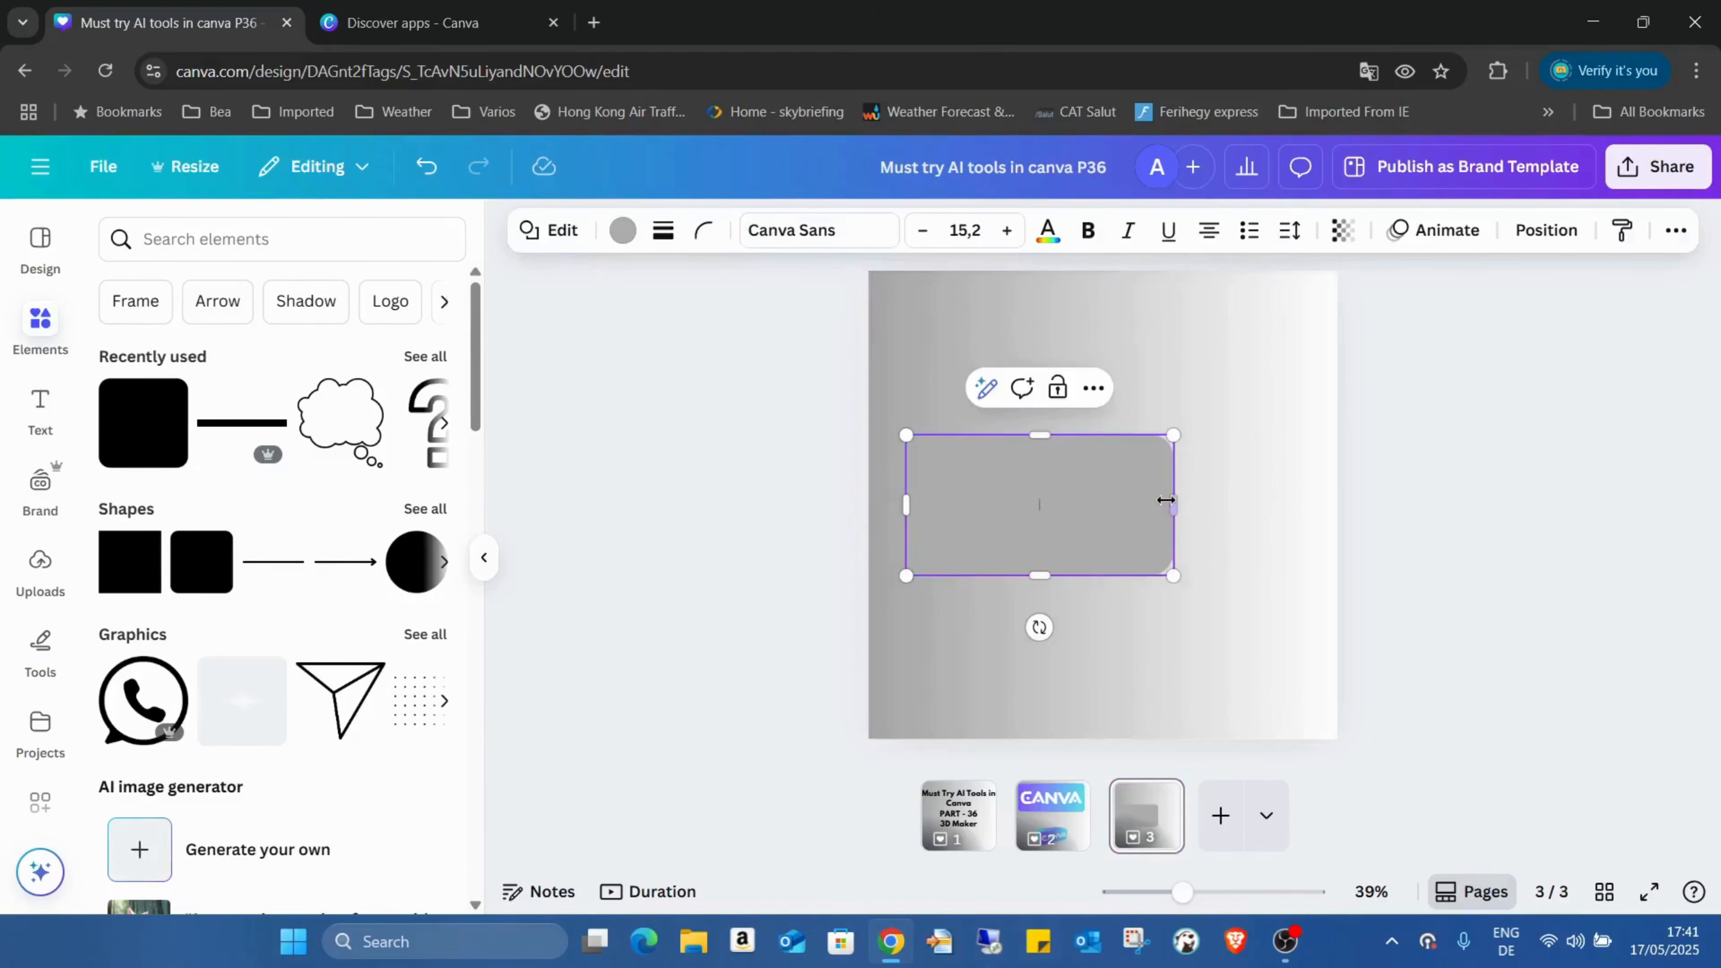
{"action": "left_click_drag", "start_coordinate": [1168, 504], "coordinate": [1298, 500]}
{"action": "left_click_drag", "start_coordinate": [1135, 496], "coordinate": [1128, 369]}
{"action": "left_click", "coordinate": [1109, 541]}
{"action": "left_click", "coordinate": [1105, 366]}
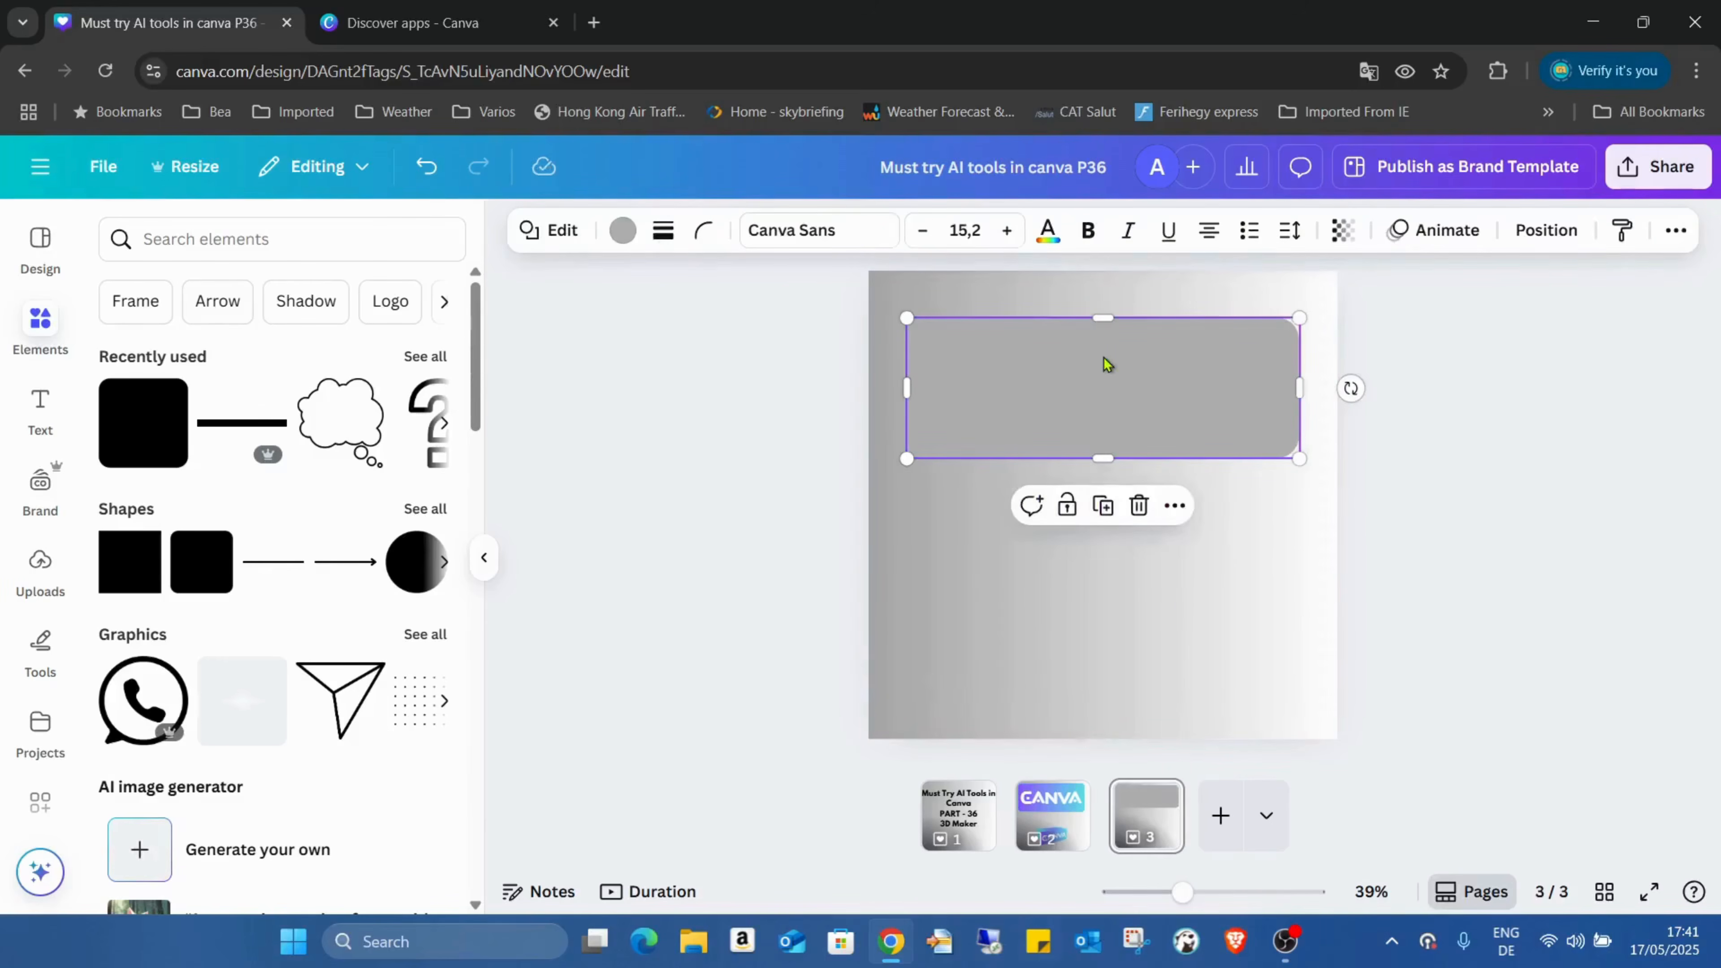
- Fill the banner with the red-orange default gradient in the radial style, with orange at the centre and red at the edges
{"action": "left_click", "coordinate": [623, 230]}
{"action": "scroll", "coordinate": [288, 523], "scroll_direction": "down", "scroll_amount": 5}
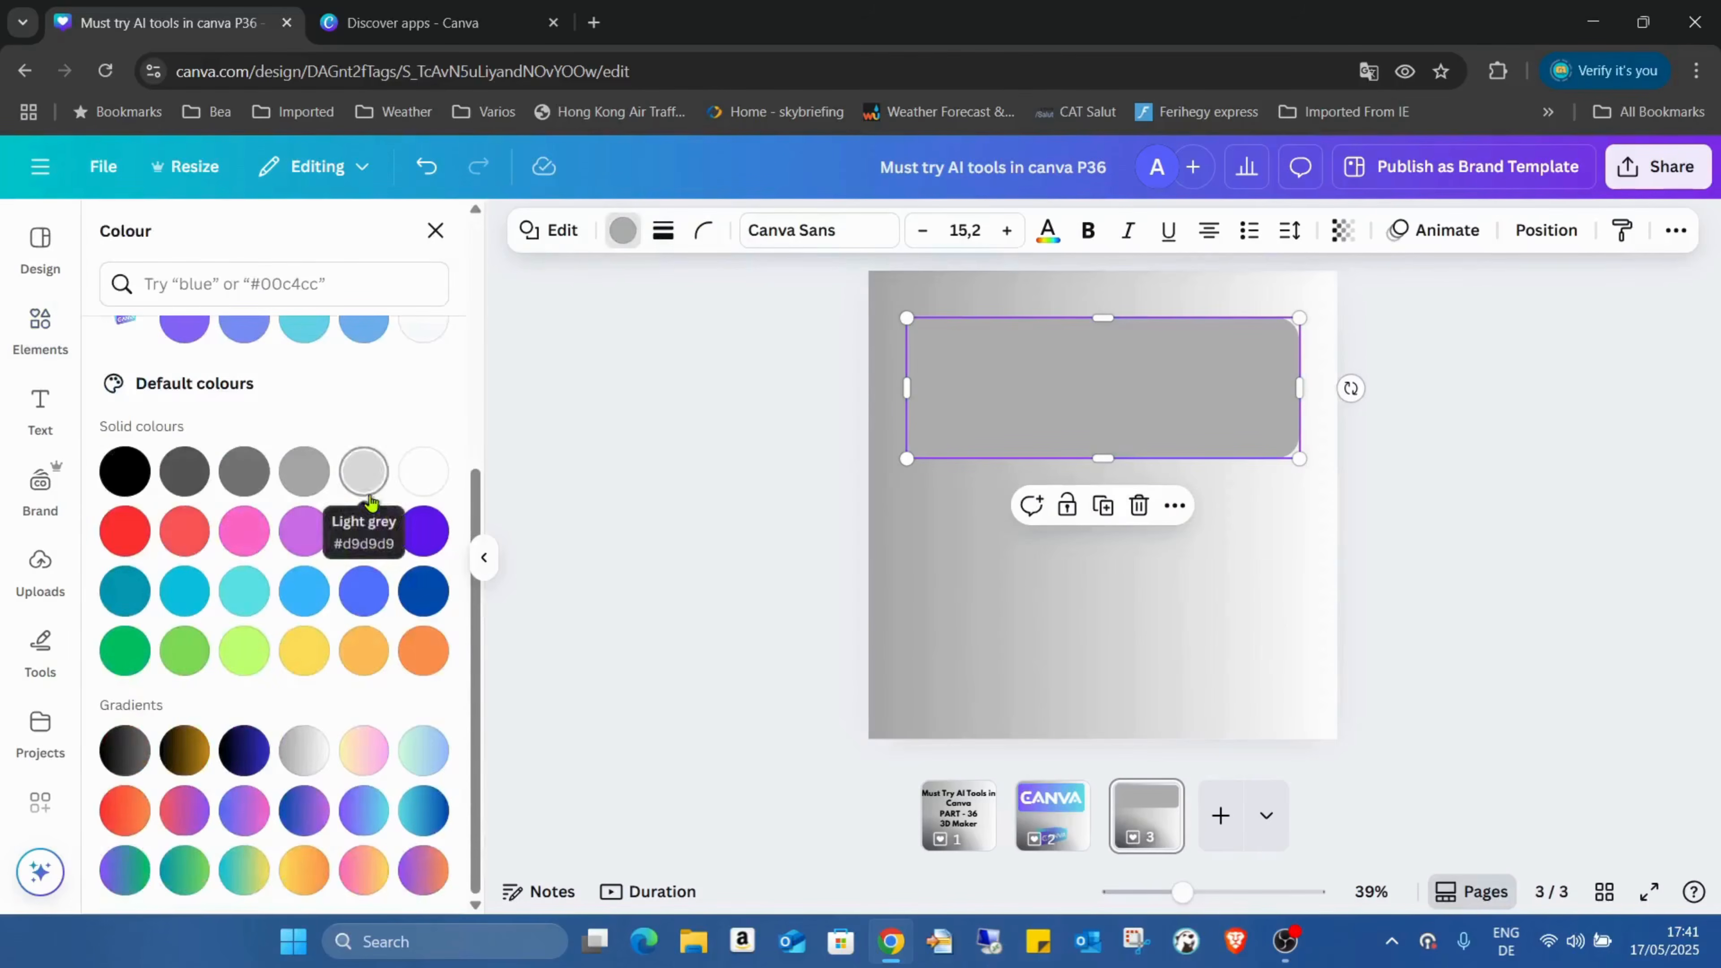
{"action": "left_click", "coordinate": [130, 823]}
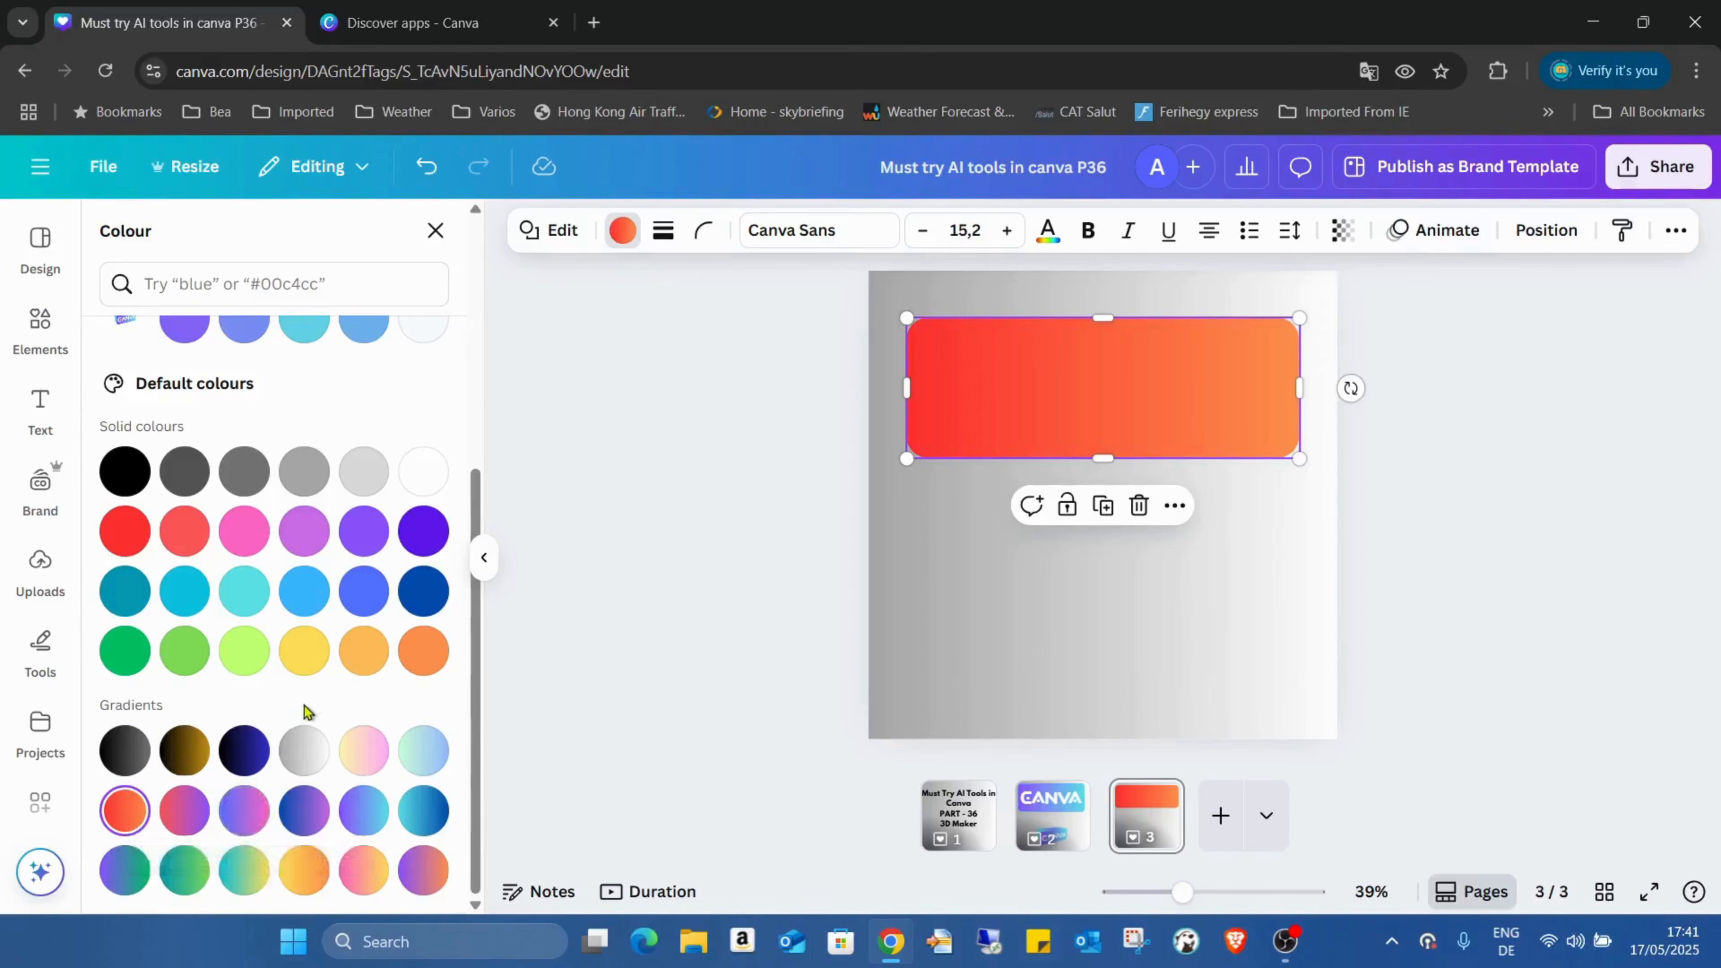
{"action": "scroll", "coordinate": [307, 711], "scroll_direction": "up", "scroll_amount": 5}
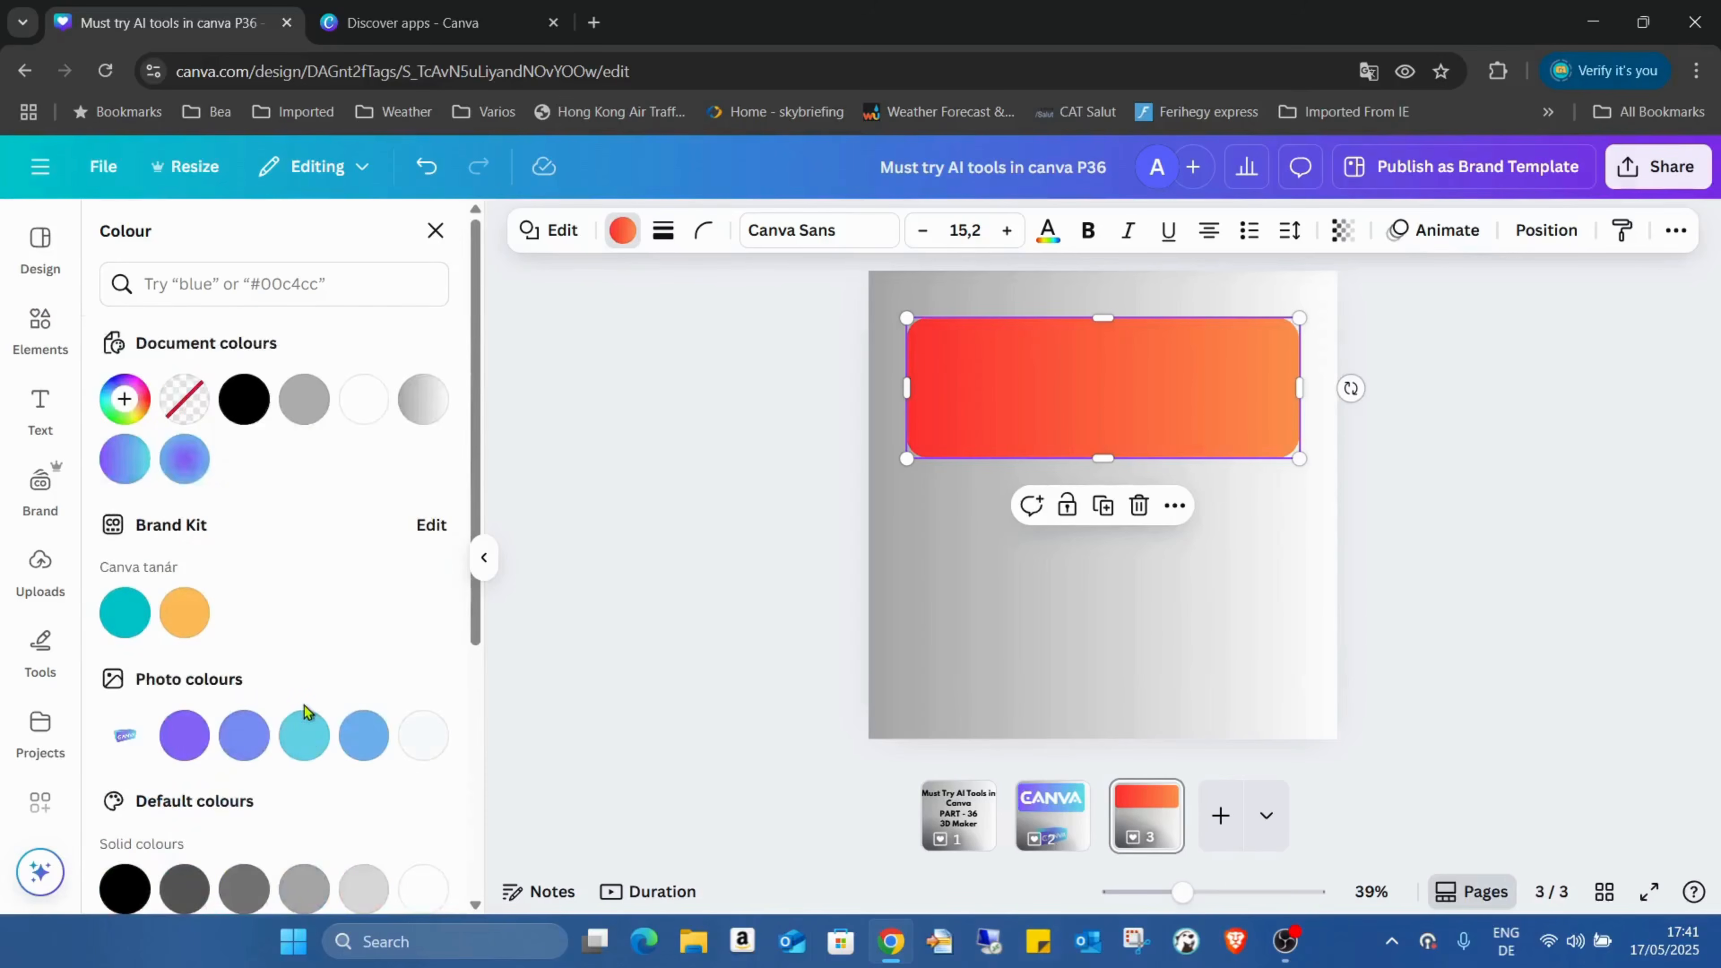
{"action": "left_click", "coordinate": [124, 400]}
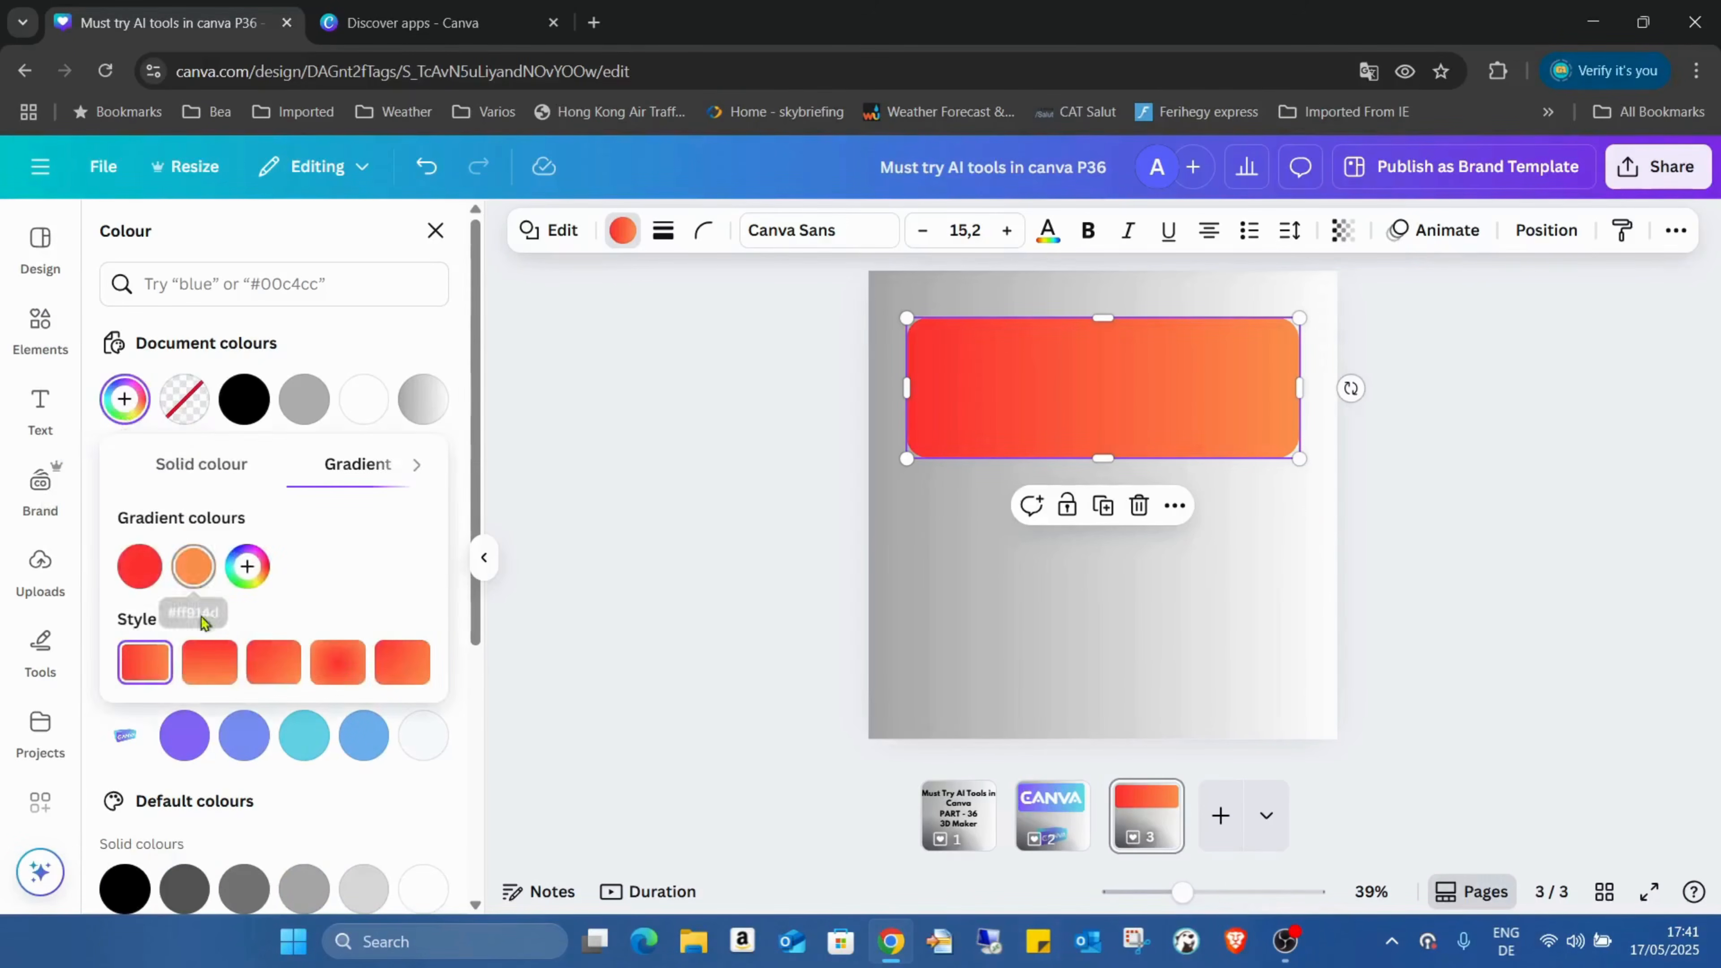
{"action": "left_click", "coordinate": [352, 664]}
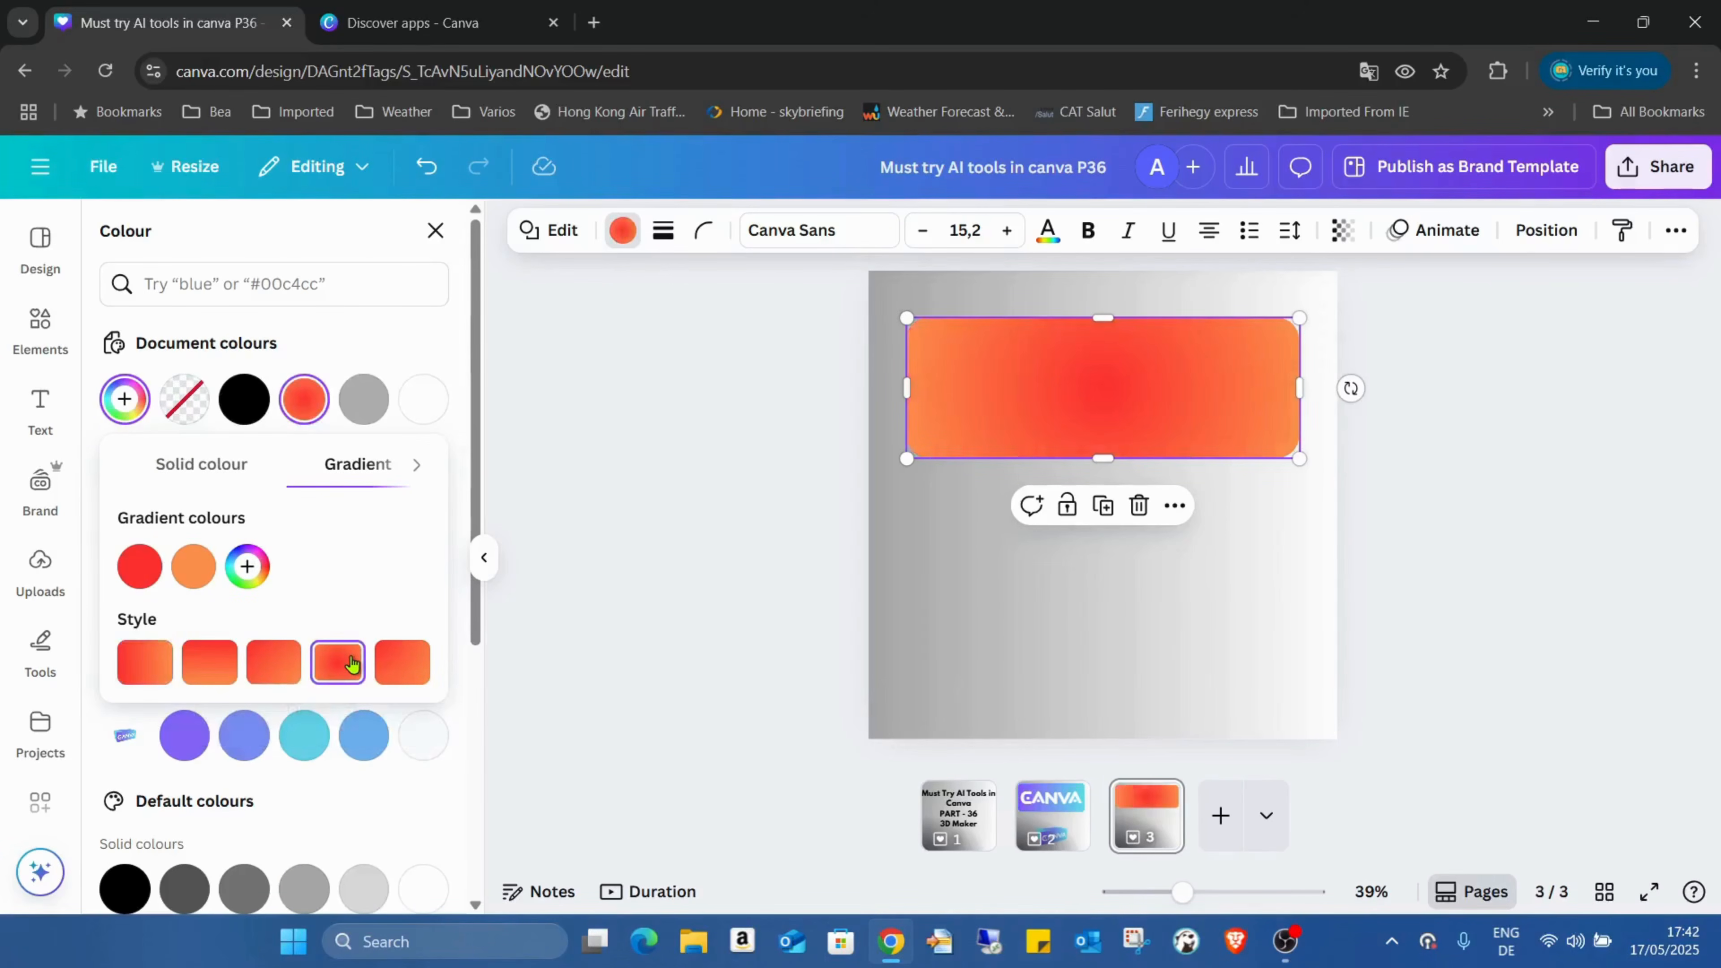
{"action": "left_click_drag", "start_coordinate": [190, 571], "coordinate": [124, 575]}
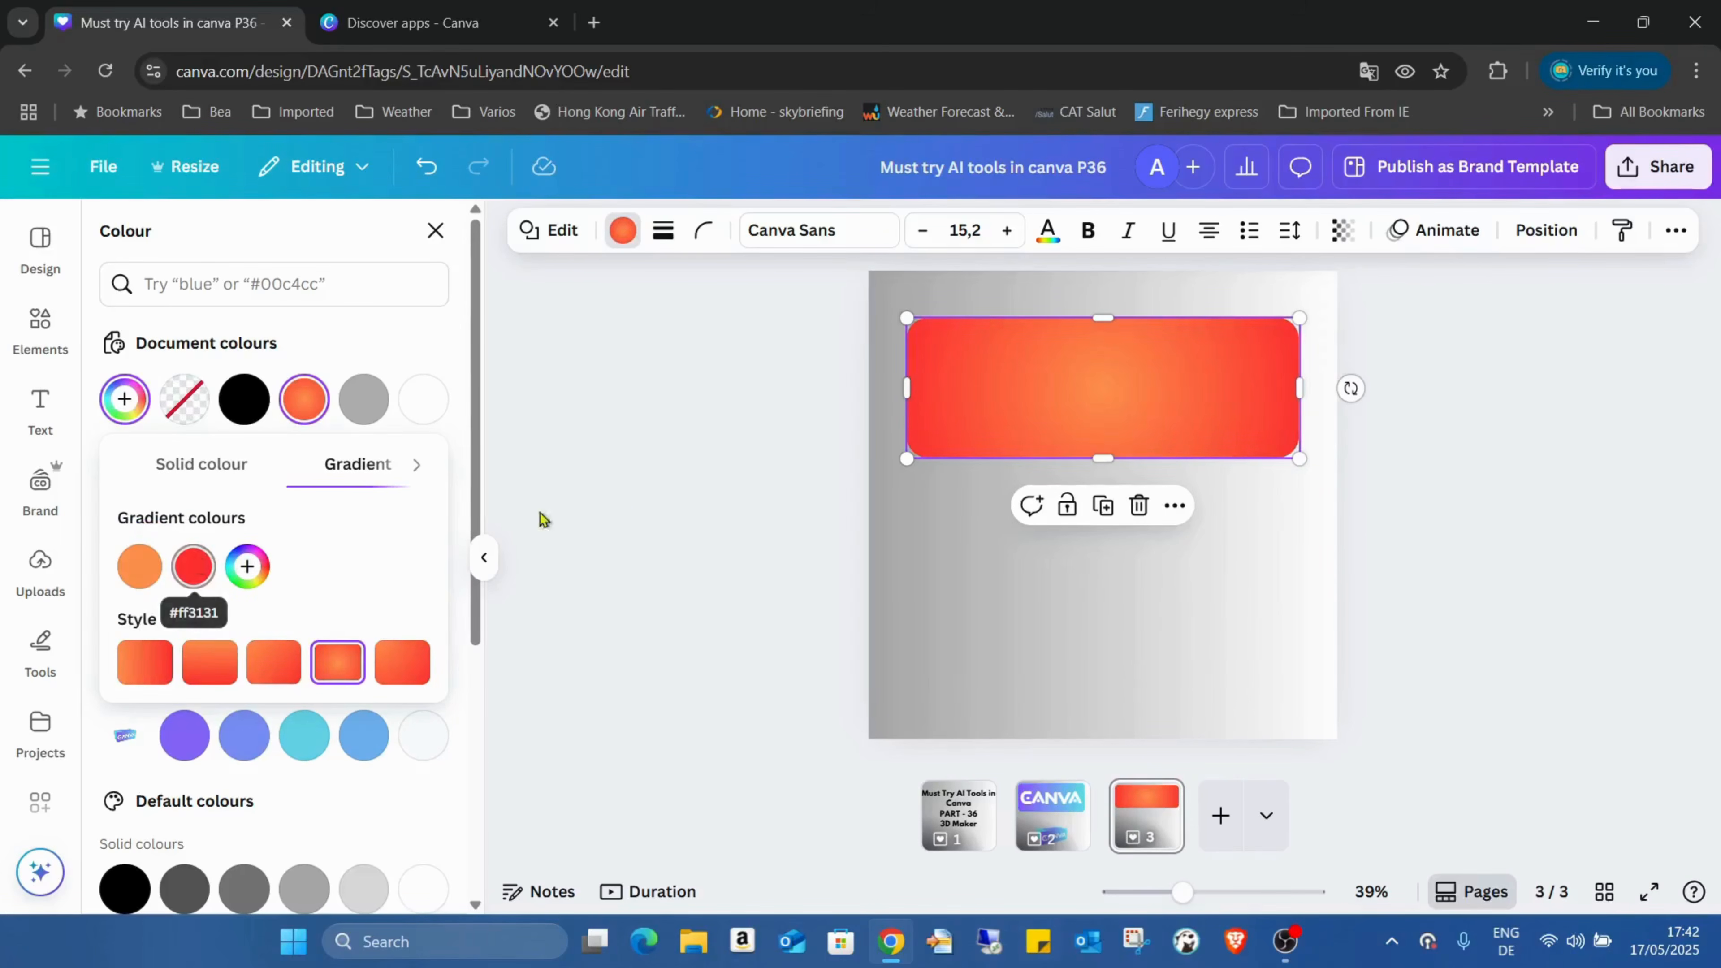
- Give the banner a solid border of weight 13 coloured with the red-orange gradient in the Linear gradient 135° style
{"action": "left_click", "coordinate": [664, 234]}
{"action": "left_click_drag", "start_coordinate": [538, 385], "coordinate": [550, 384]}
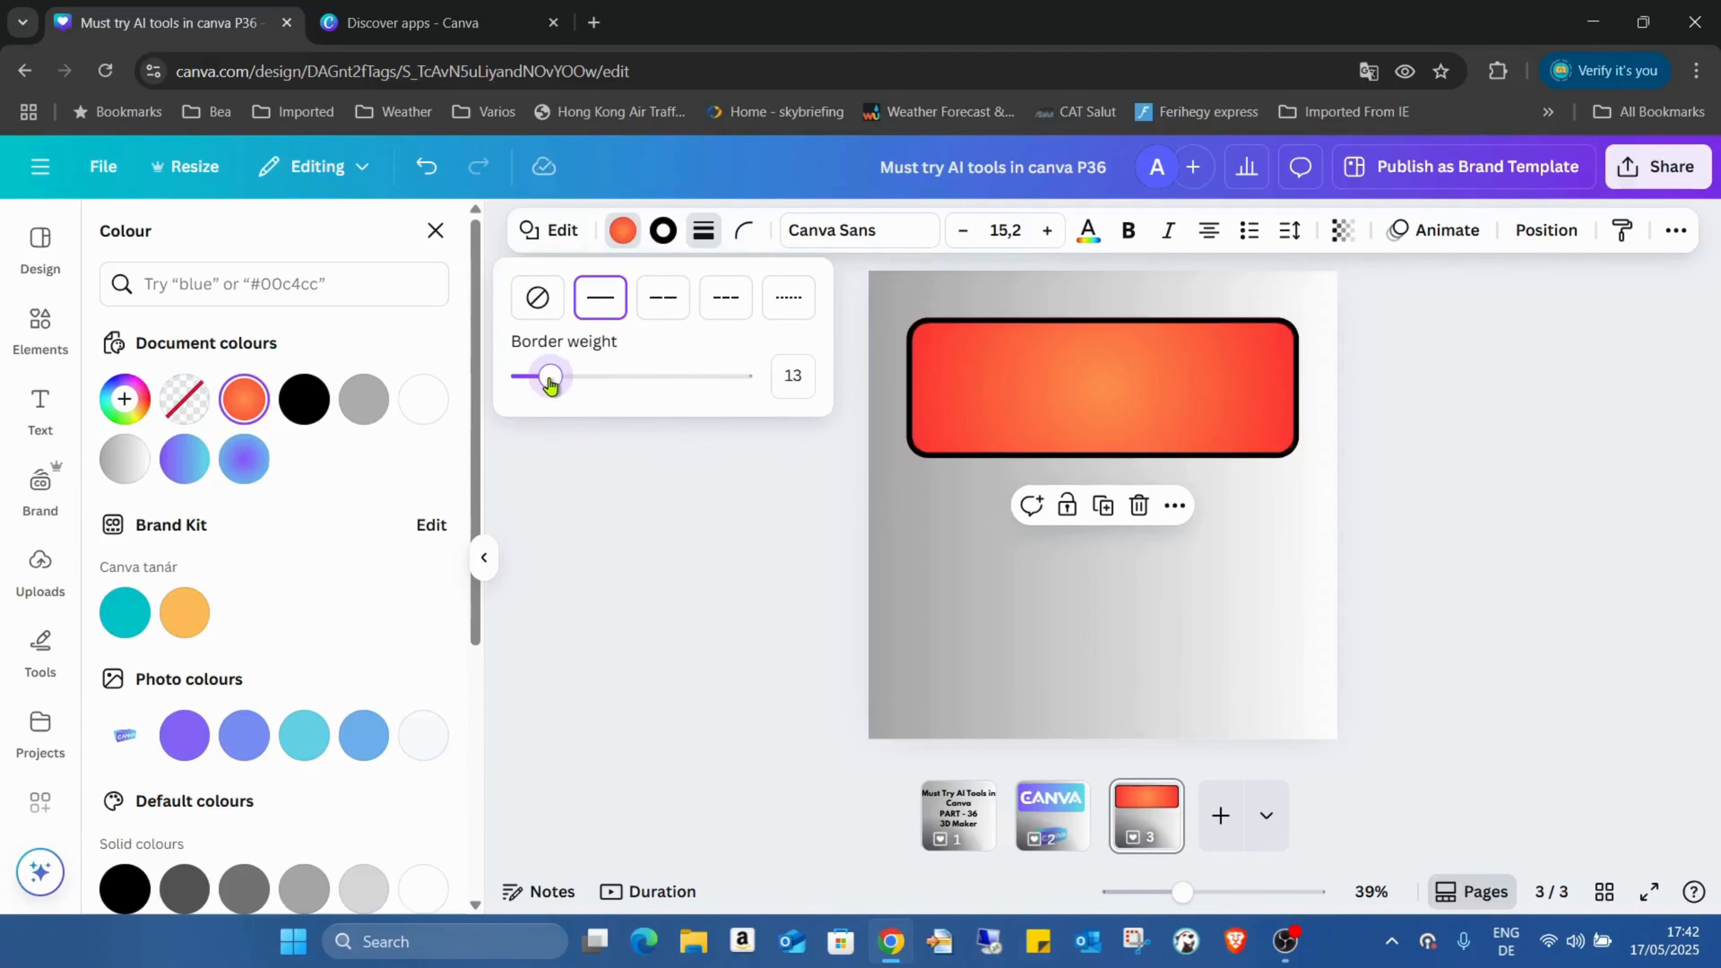
{"action": "left_click", "coordinate": [663, 232]}
{"action": "scroll", "coordinate": [315, 595], "scroll_direction": "down", "scroll_amount": 6}
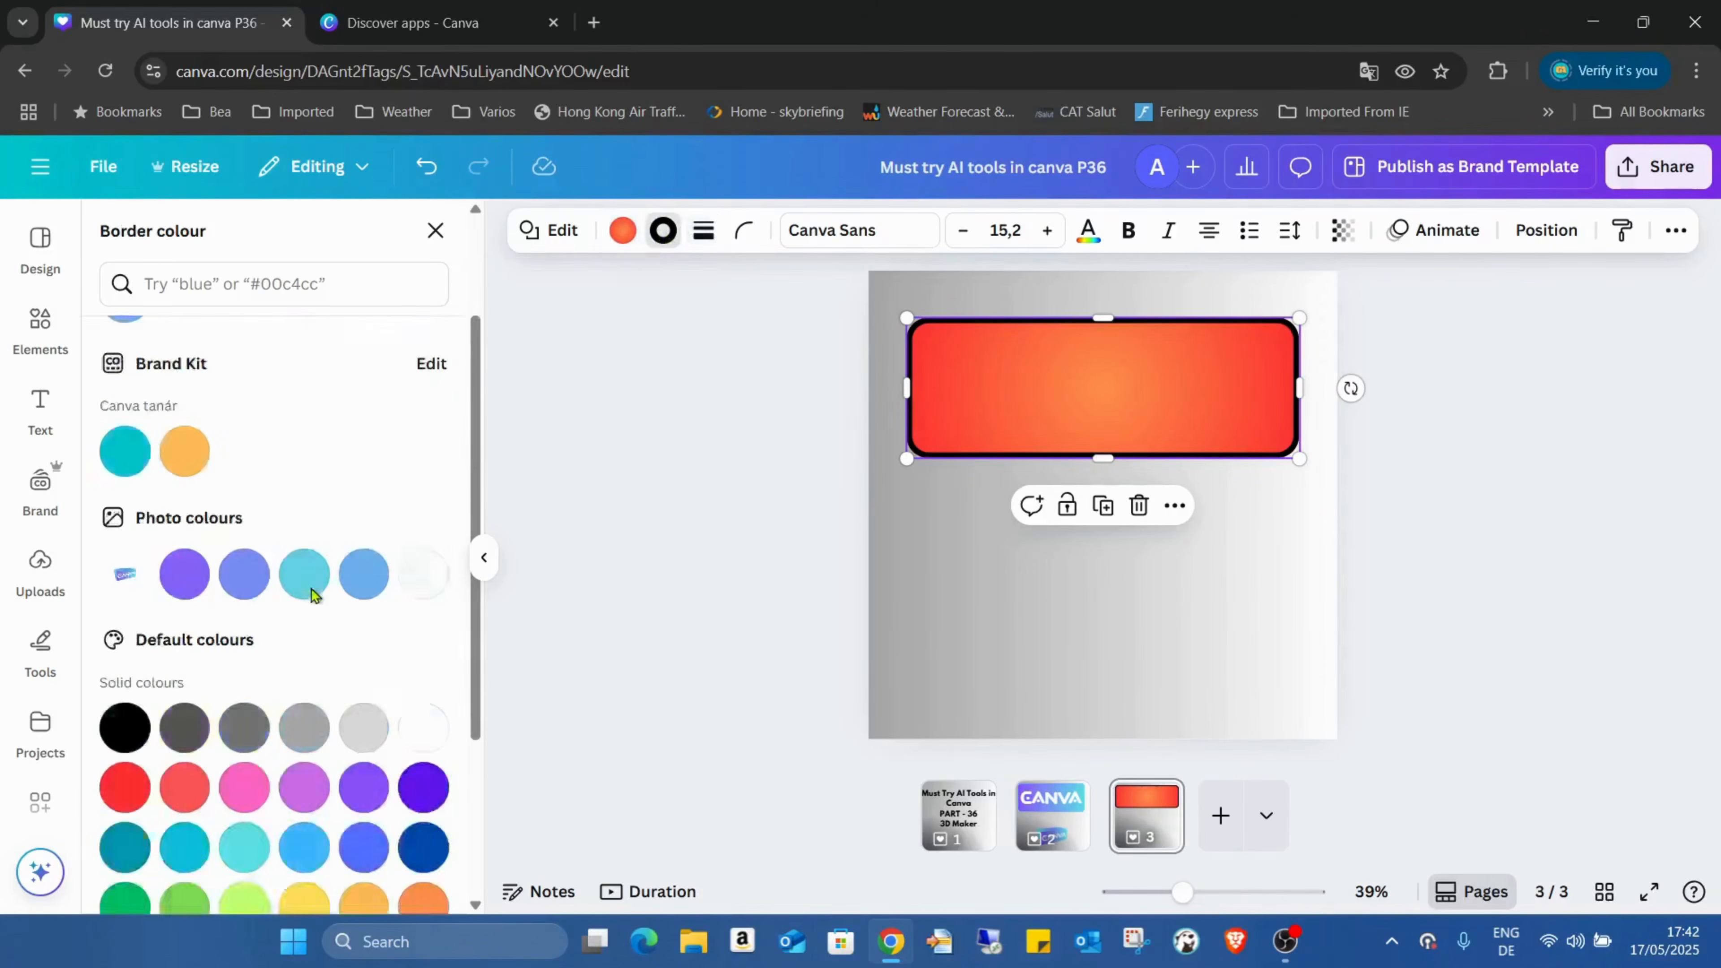
{"action": "left_click", "coordinate": [127, 811]}
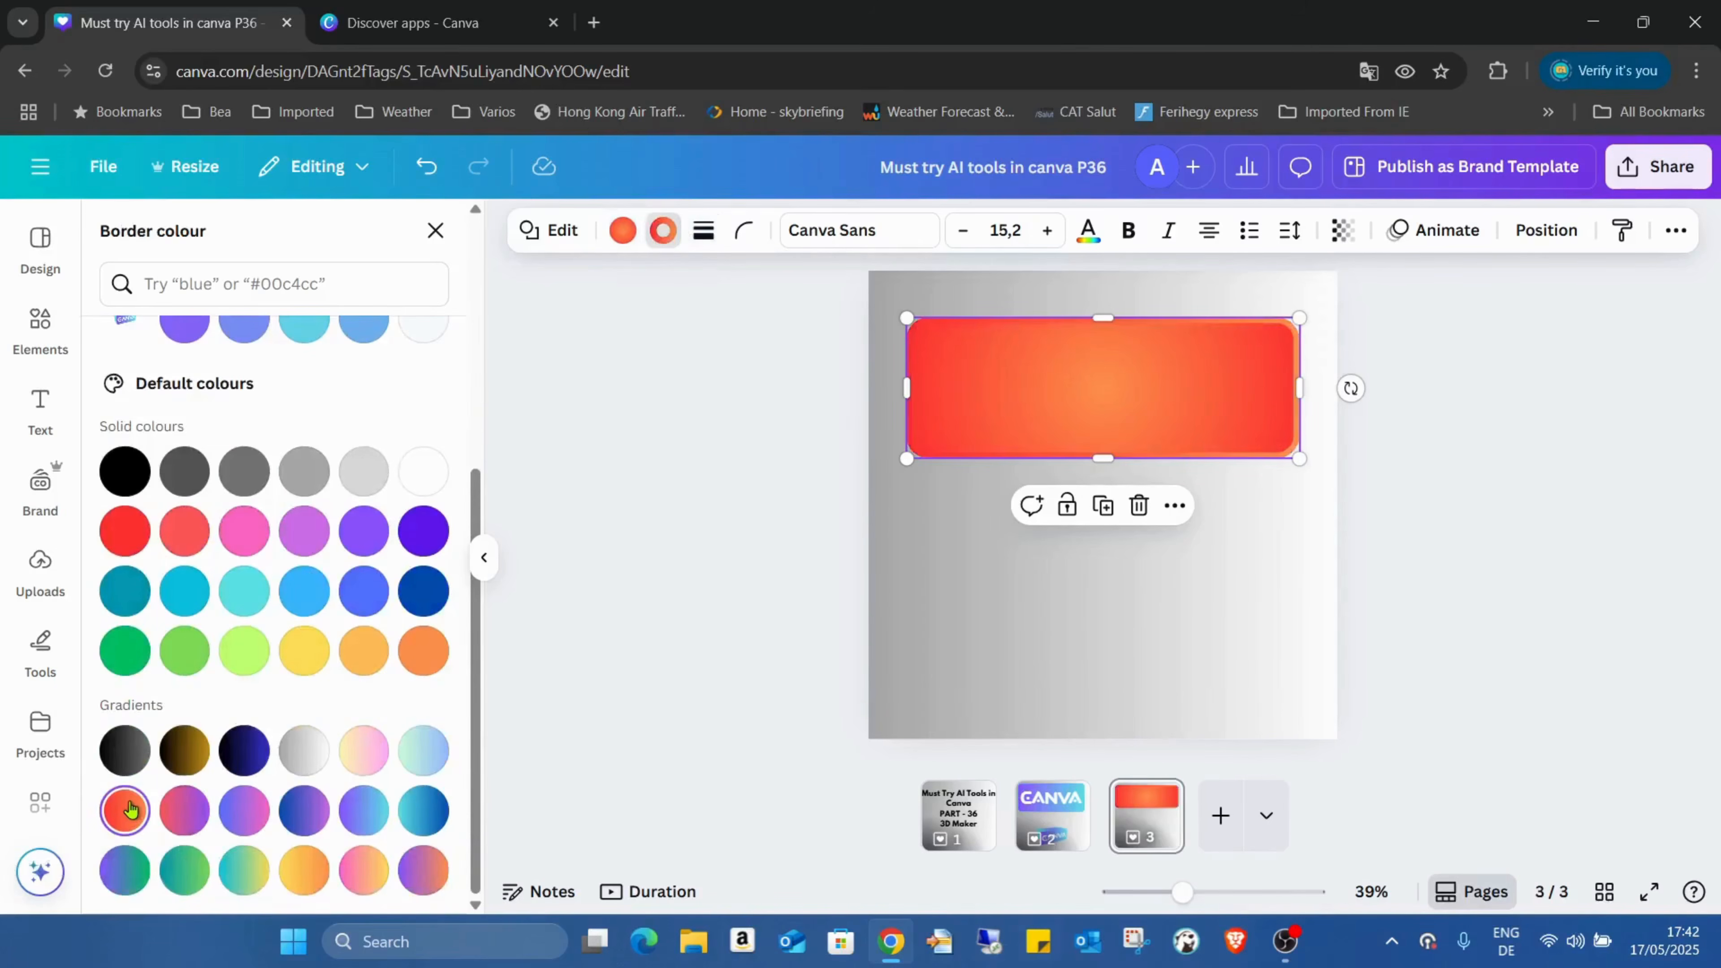
{"action": "scroll", "coordinate": [327, 593], "scroll_direction": "up", "scroll_amount": 6}
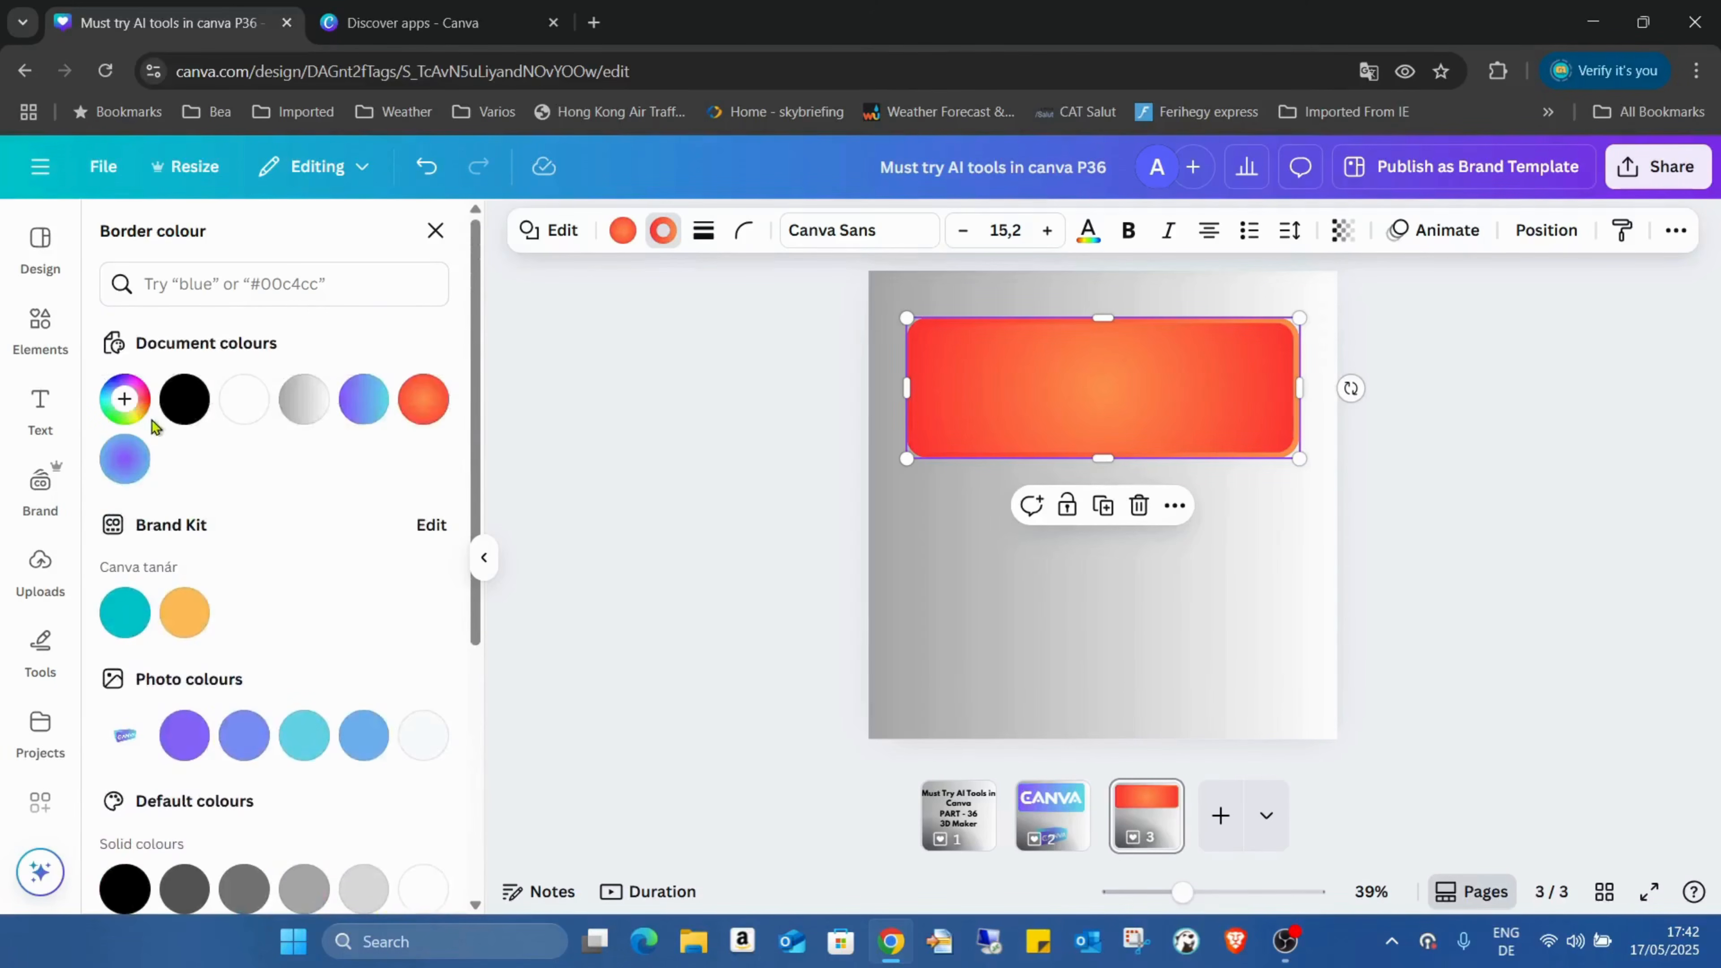
{"action": "left_click", "coordinate": [128, 403]}
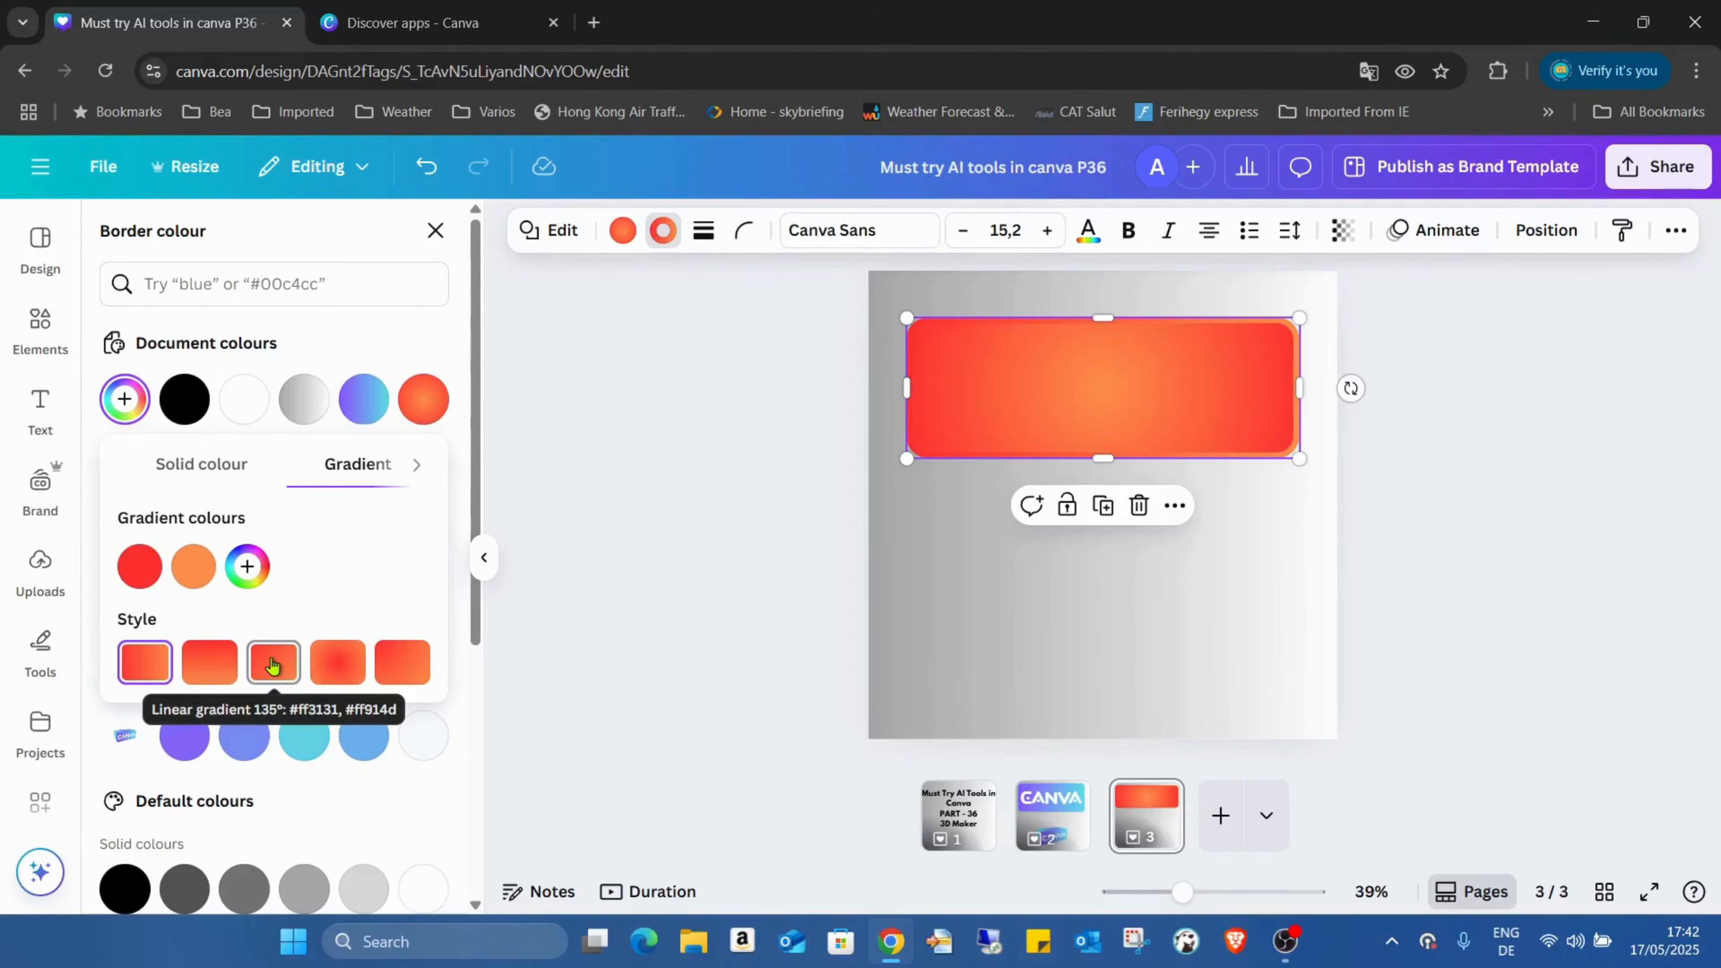
{"action": "left_click", "coordinate": [271, 663]}
- Change the background of page 3 to white
{"action": "left_click", "coordinate": [1118, 591]}
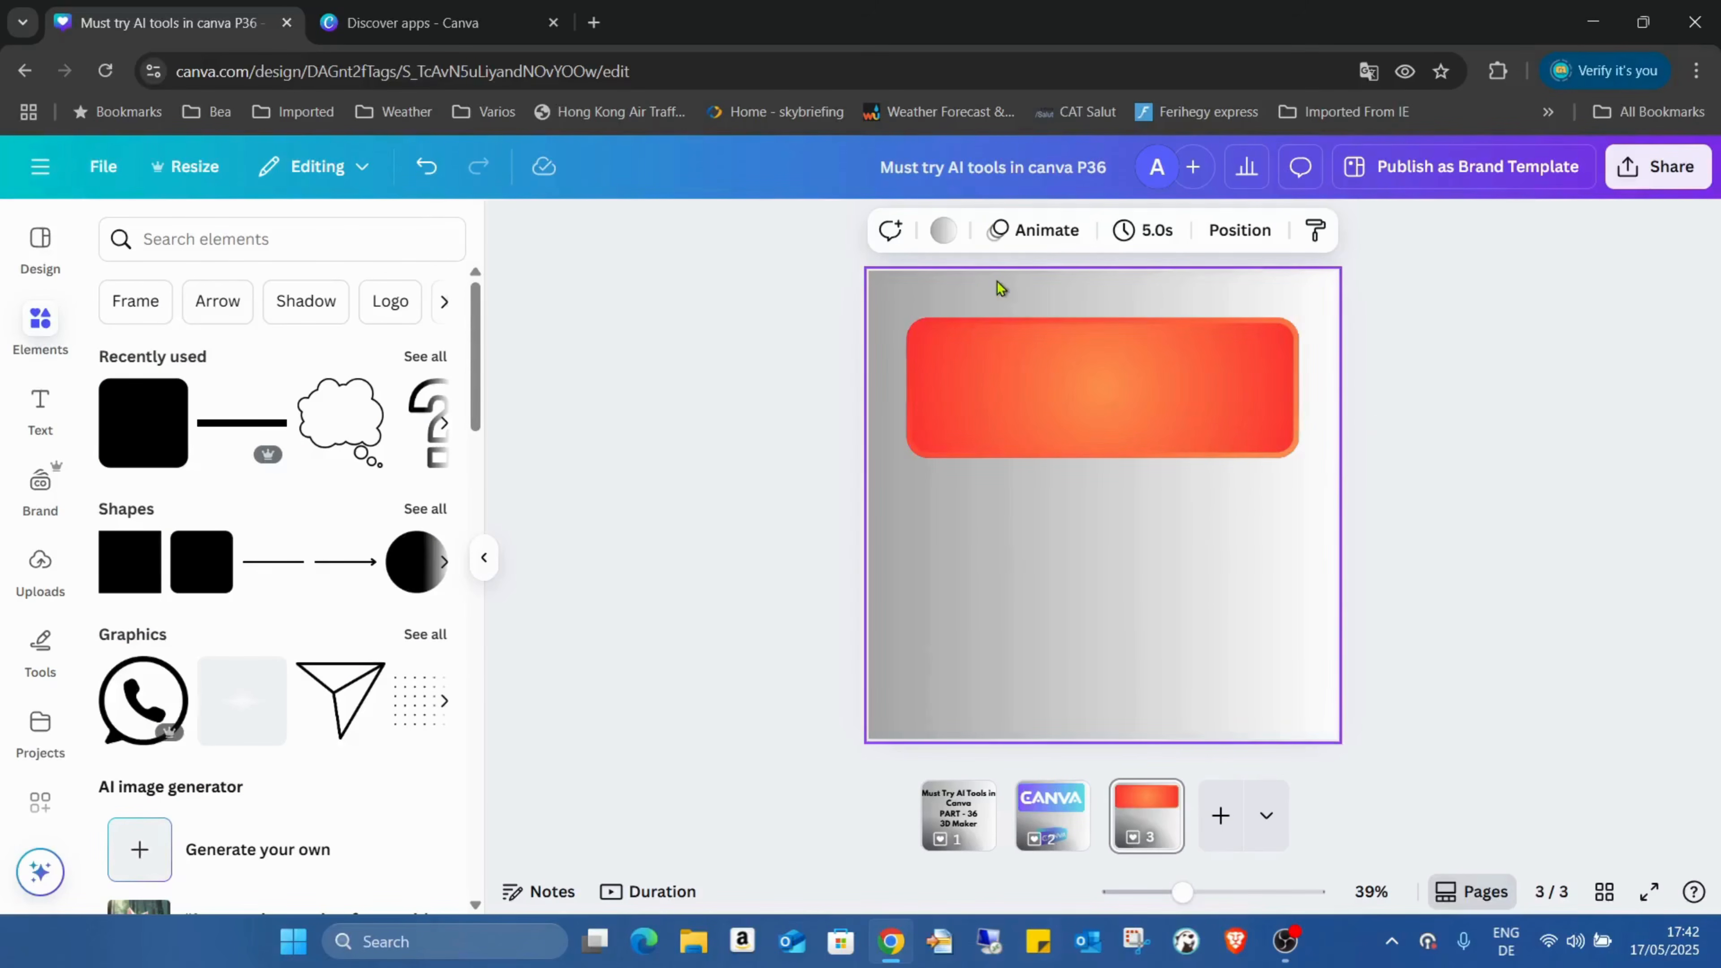
{"action": "left_click", "coordinate": [942, 230]}
{"action": "left_click", "coordinate": [243, 399]}
{"action": "left_click", "coordinate": [1118, 584]}
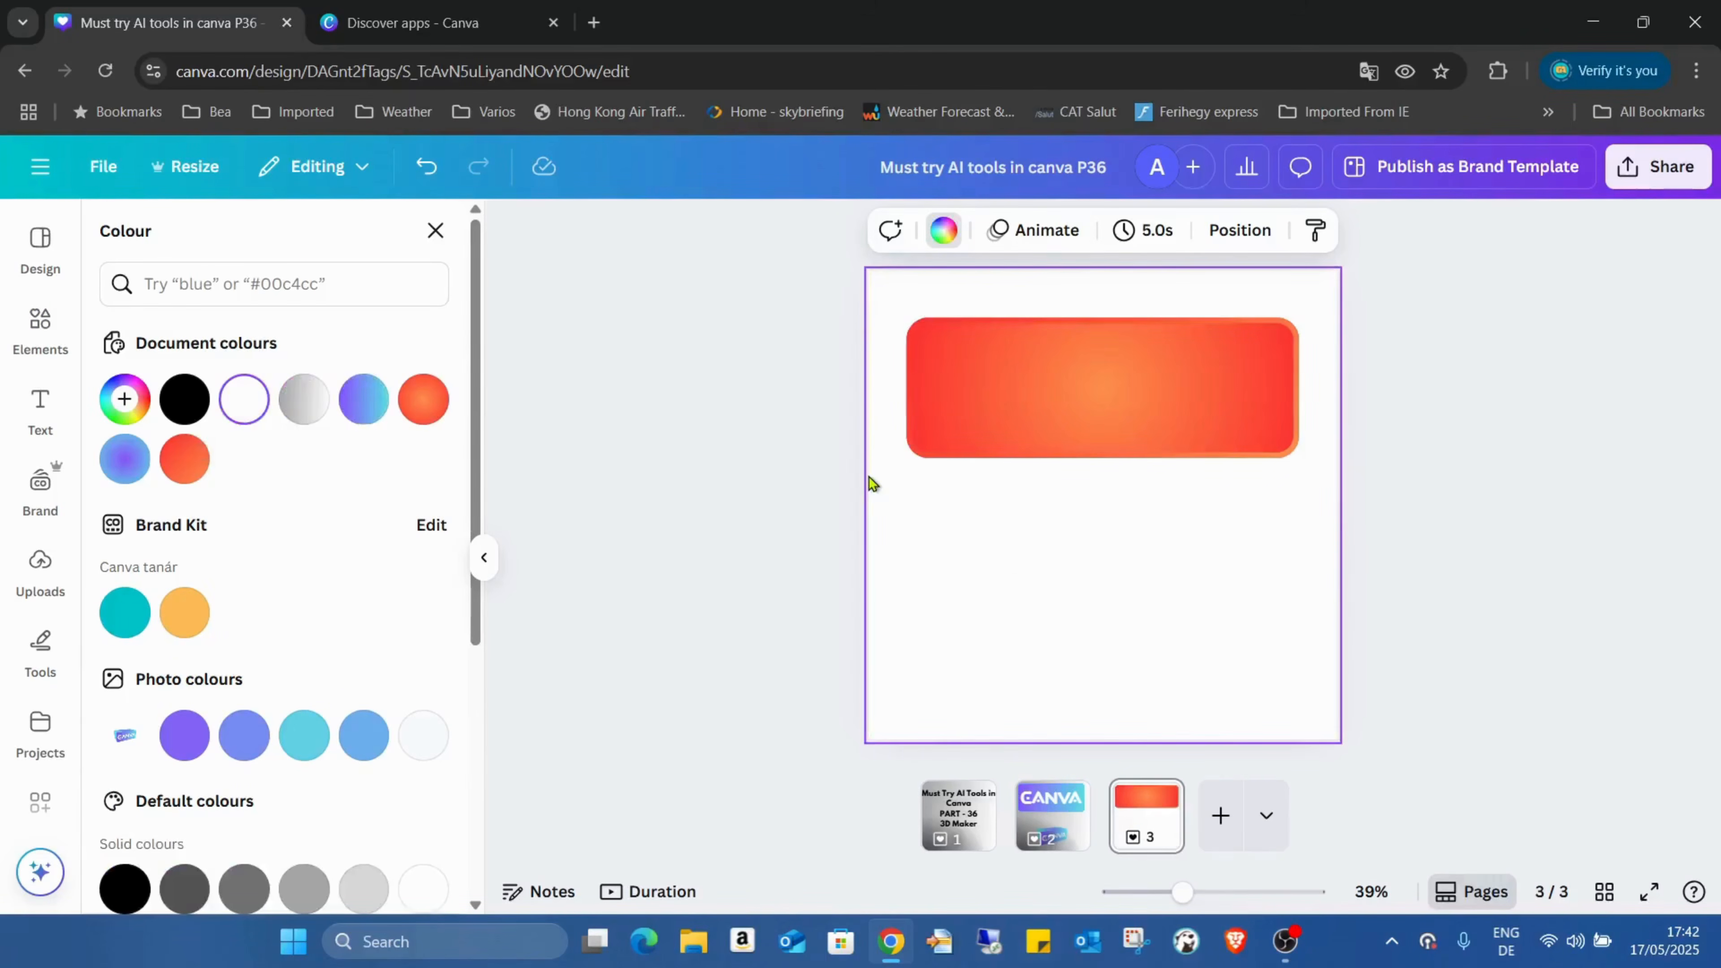
- Add a heading to the page reading "CANVA" on the first line and "teacher" on the second
{"action": "left_click", "coordinate": [34, 407]}
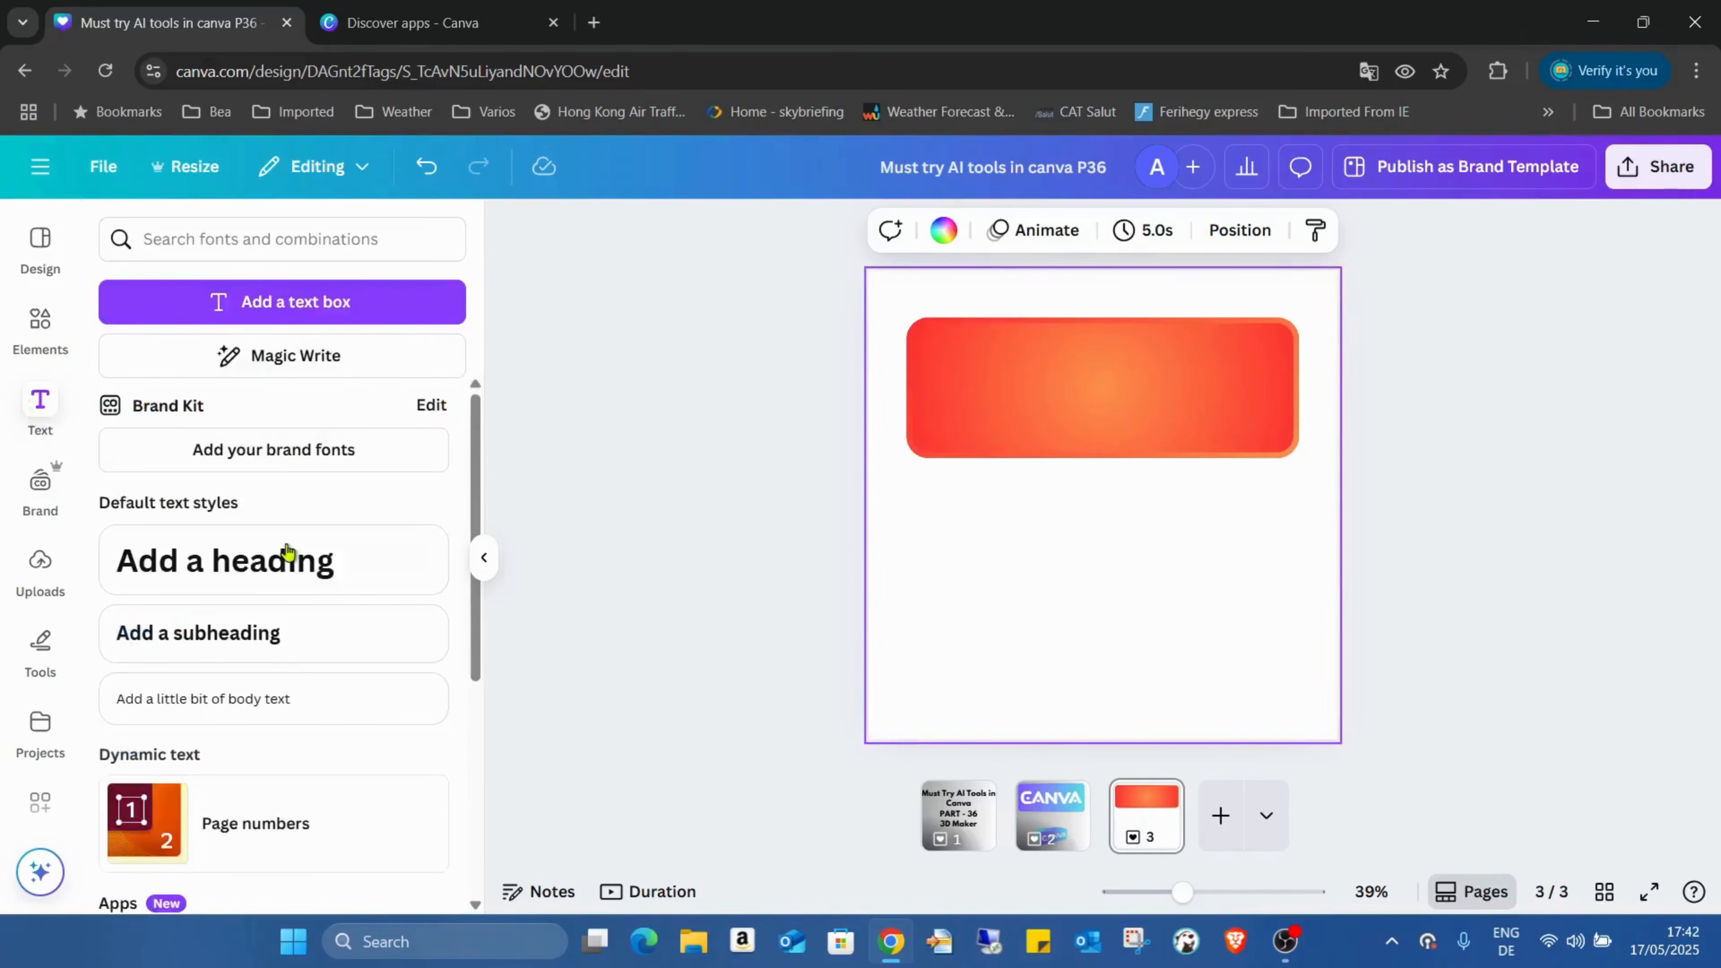
{"action": "left_click", "coordinate": [351, 557]}
{"action": "type", "text": "CANVA"}
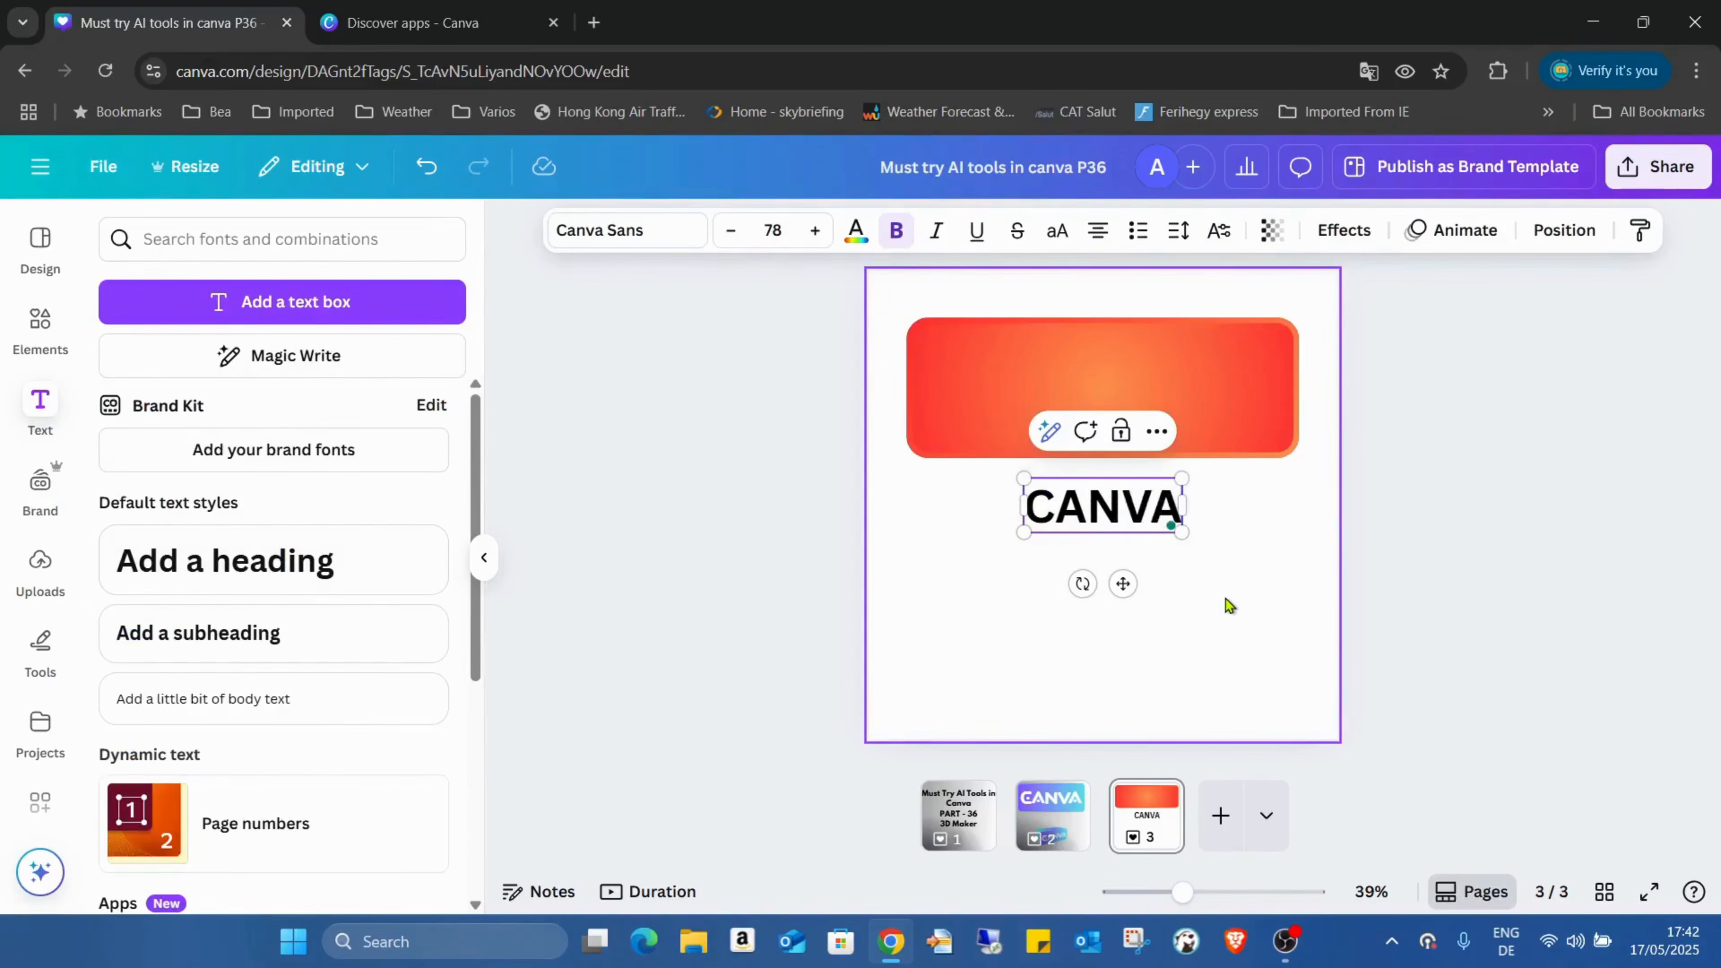
{"action": "key", "text": "Return"}
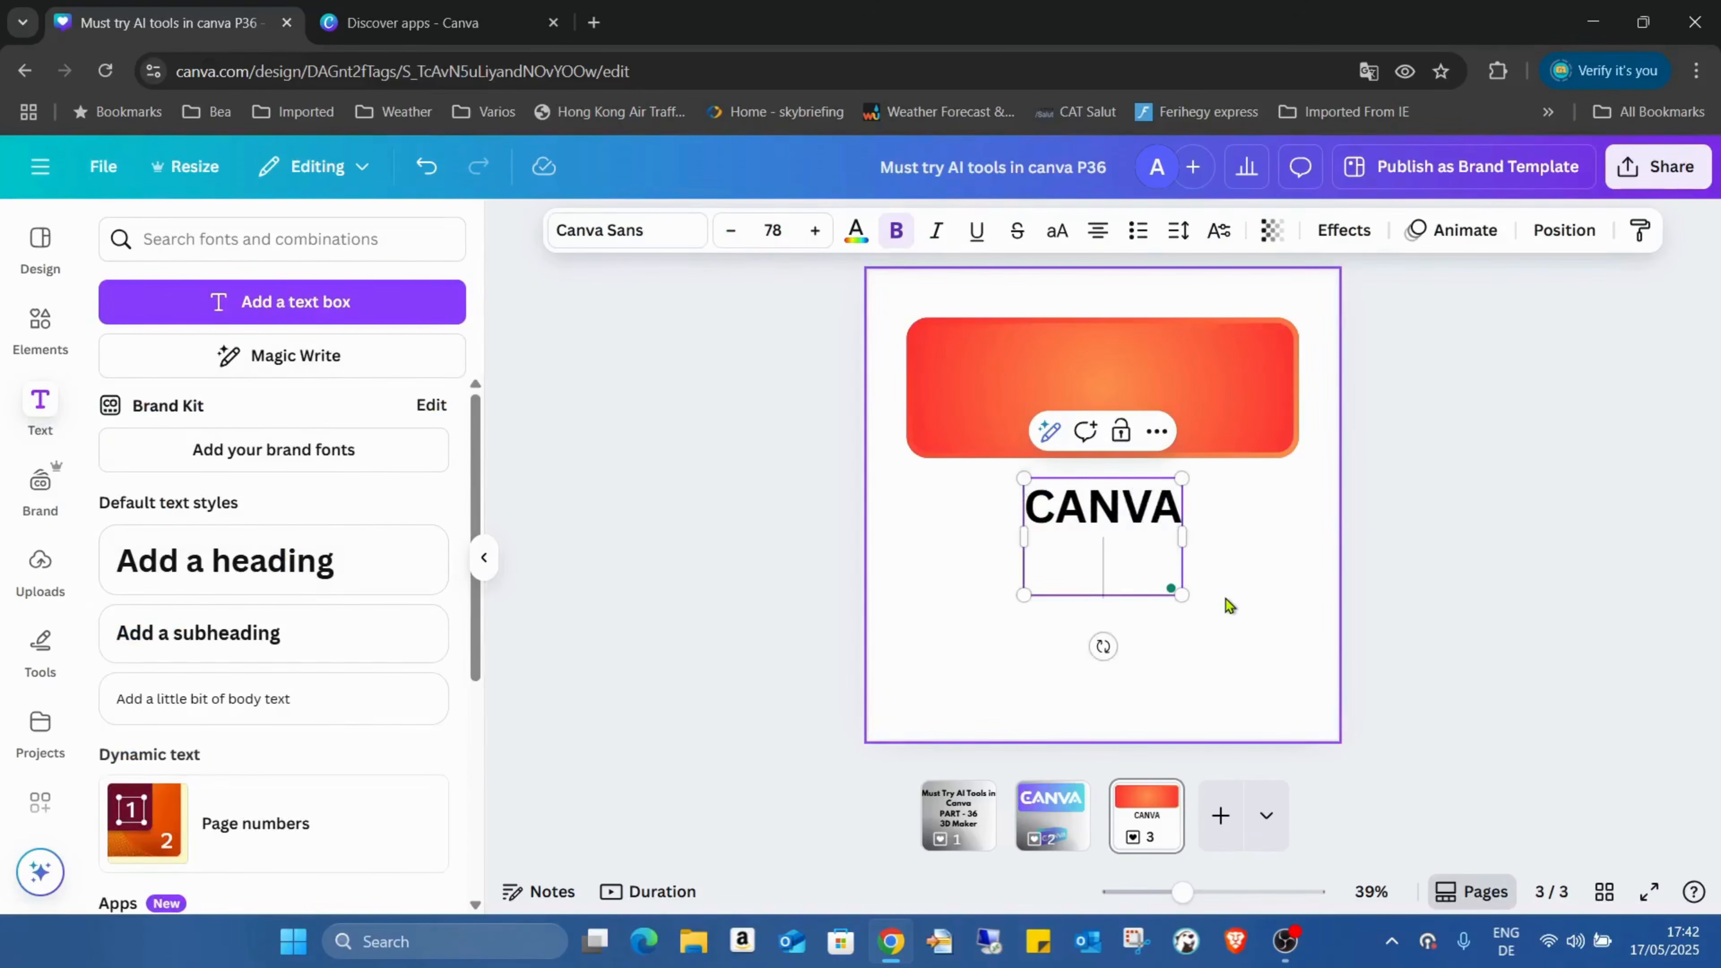
{"action": "type", "text": "teacherr"}
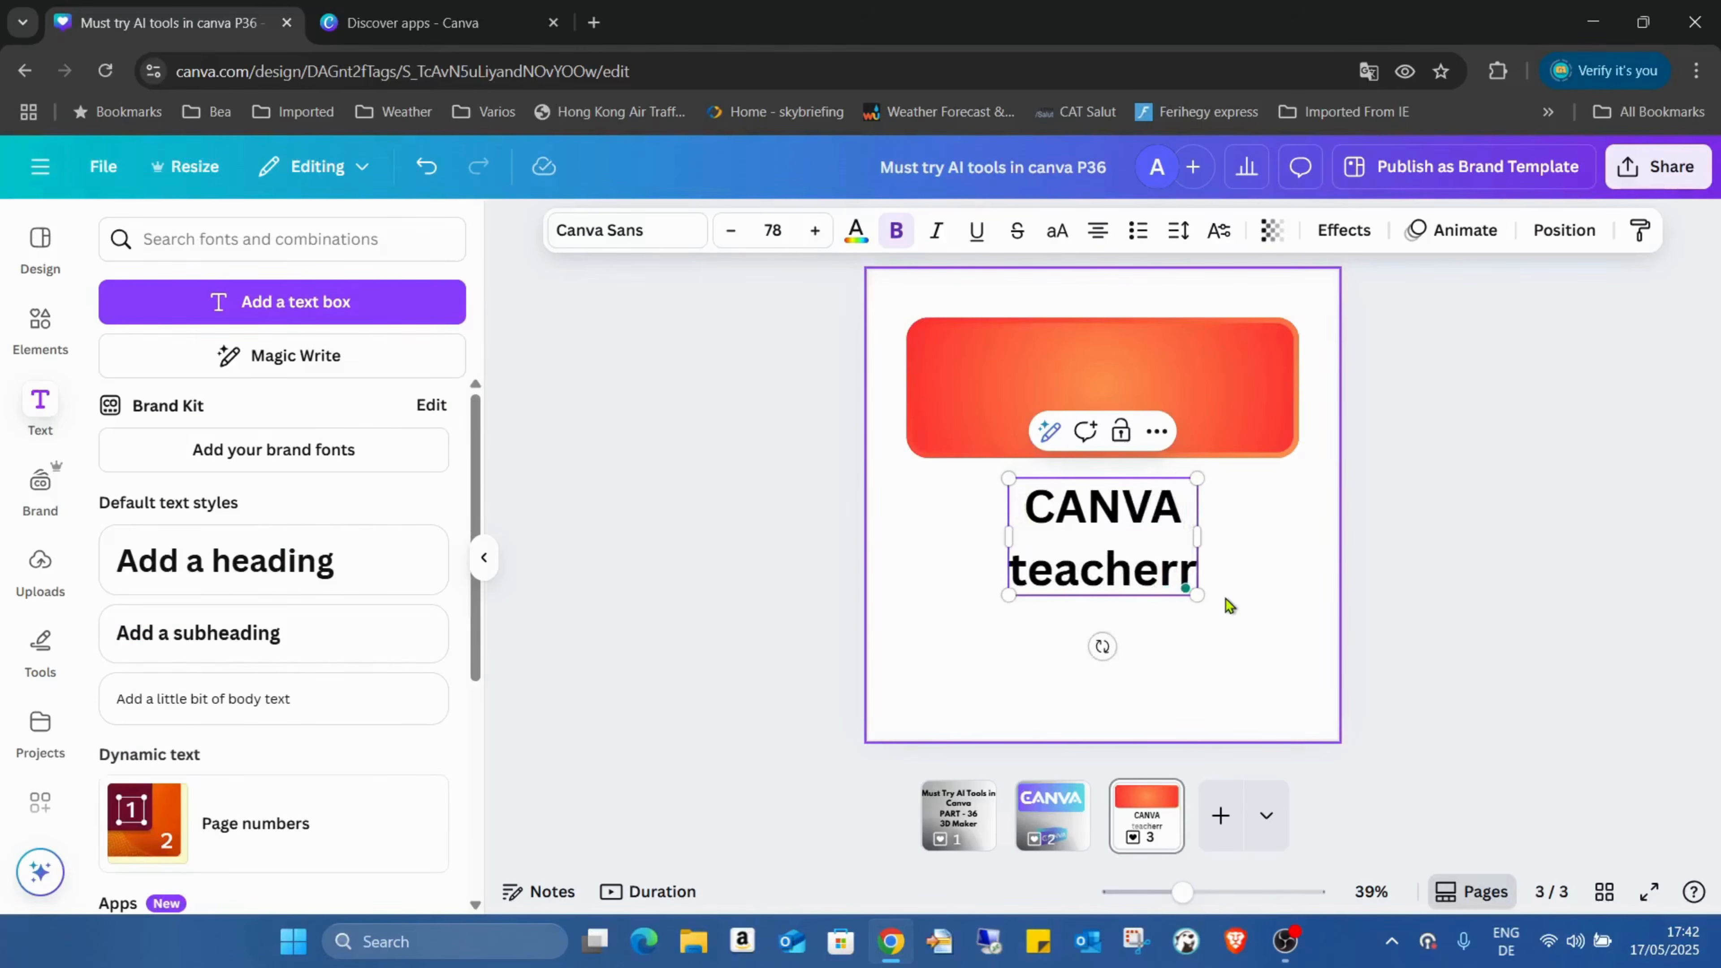
{"action": "key", "text": "BackSpace"}
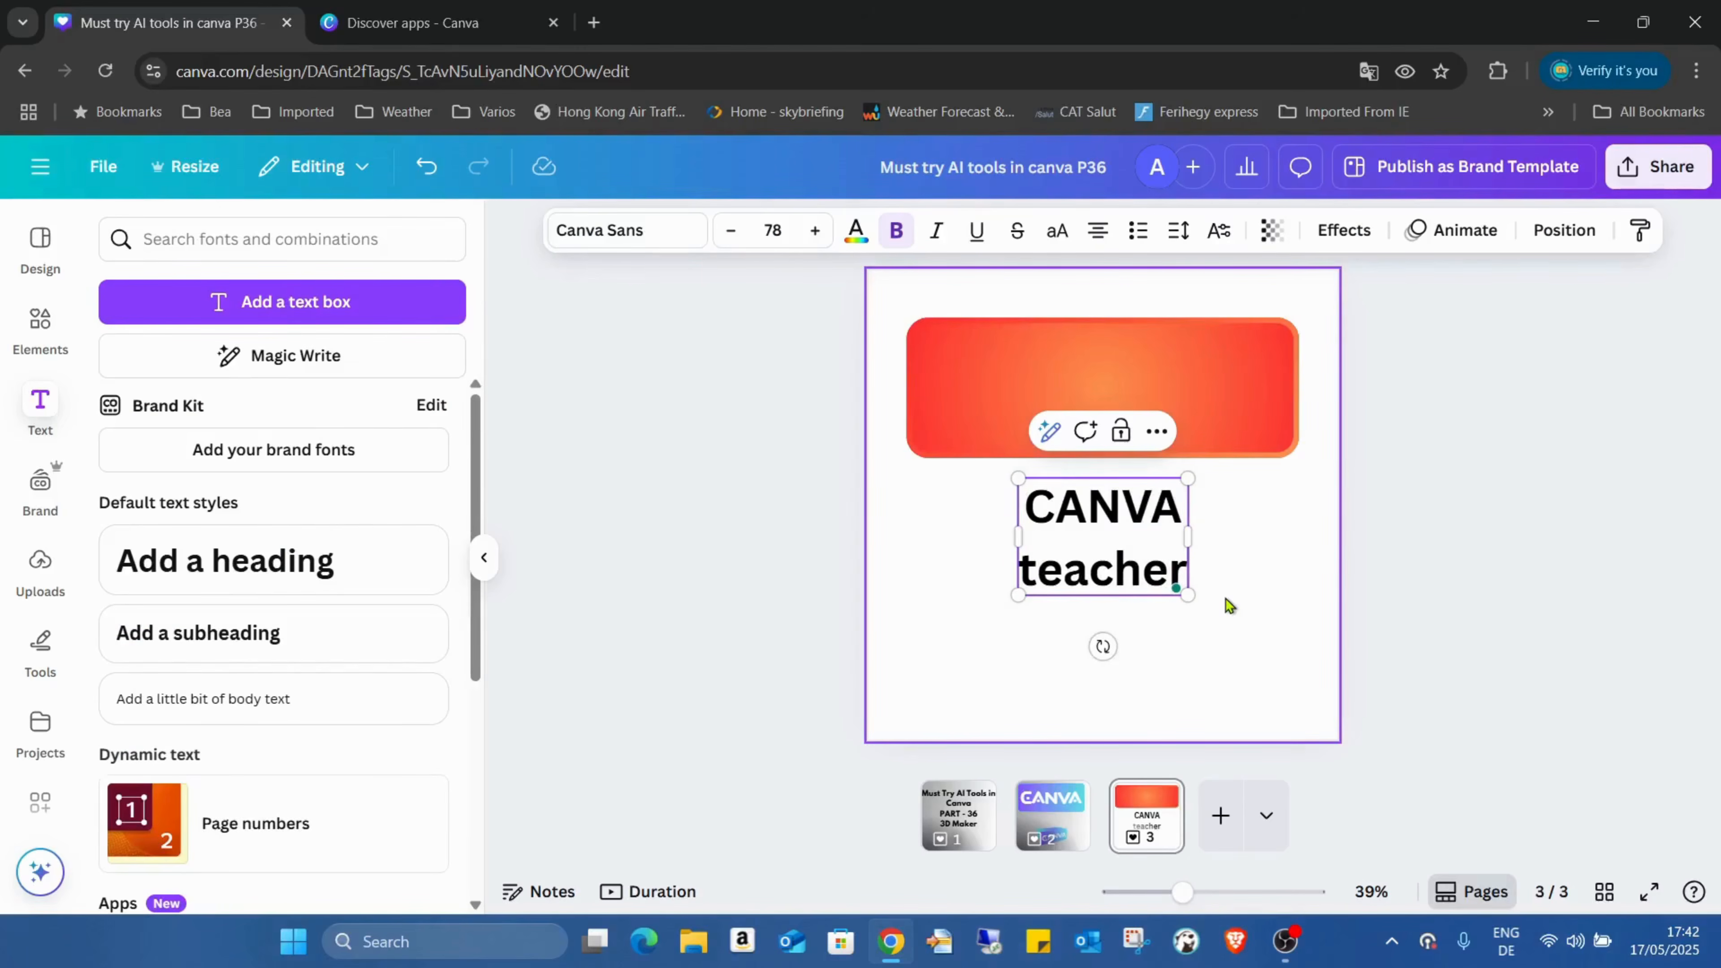
- Move the "CANVA teacher" heading up onto the middle of the red-orange banner
{"action": "left_click", "coordinate": [1273, 634]}
{"action": "right_click", "coordinate": [1107, 465]}
{"action": "left_click", "coordinate": [927, 631]}
{"action": "left_click", "coordinate": [1128, 550]}
{"action": "left_click", "coordinate": [1213, 879]}
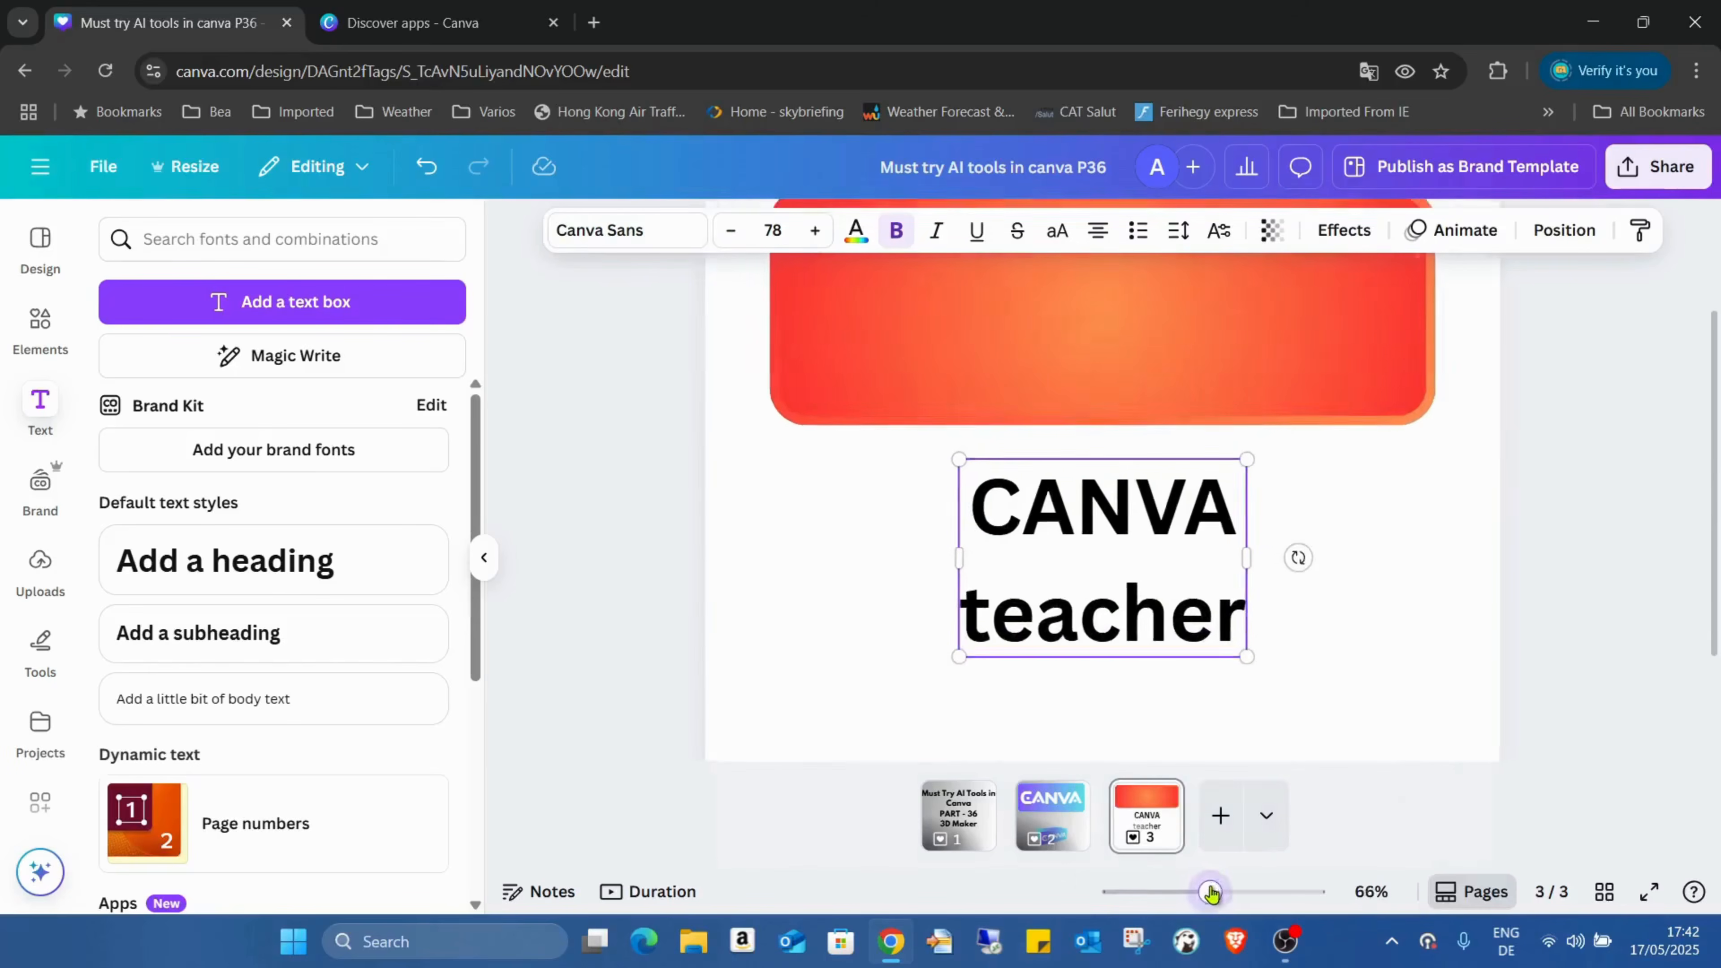
{"action": "scroll", "coordinate": [1122, 705], "scroll_direction": "up", "scroll_amount": 3}
{"action": "left_click", "coordinate": [1341, 699]}
{"action": "left_click_drag", "start_coordinate": [1166, 682], "coordinate": [1174, 425]}
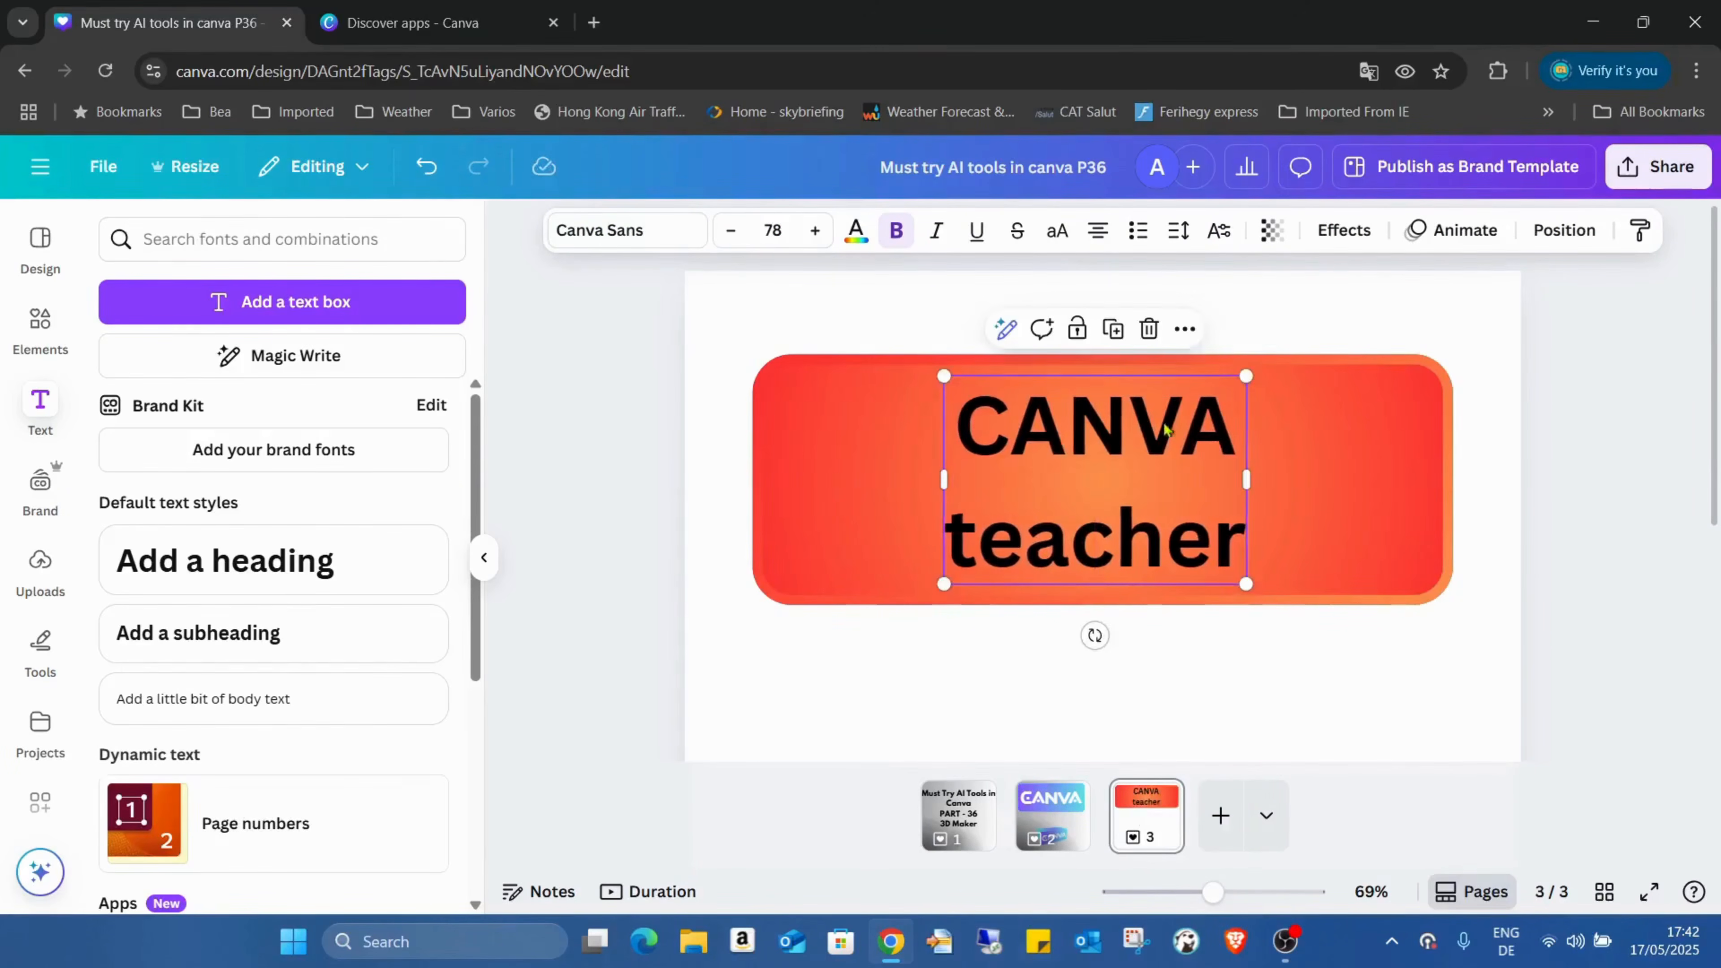
- Set the word "CANVA" in the heading to the League Spartan font
{"action": "double_click", "coordinate": [1170, 425]}
{"action": "left_click_drag", "start_coordinate": [956, 422], "coordinate": [1240, 451]}
{"action": "left_click", "coordinate": [623, 237]}
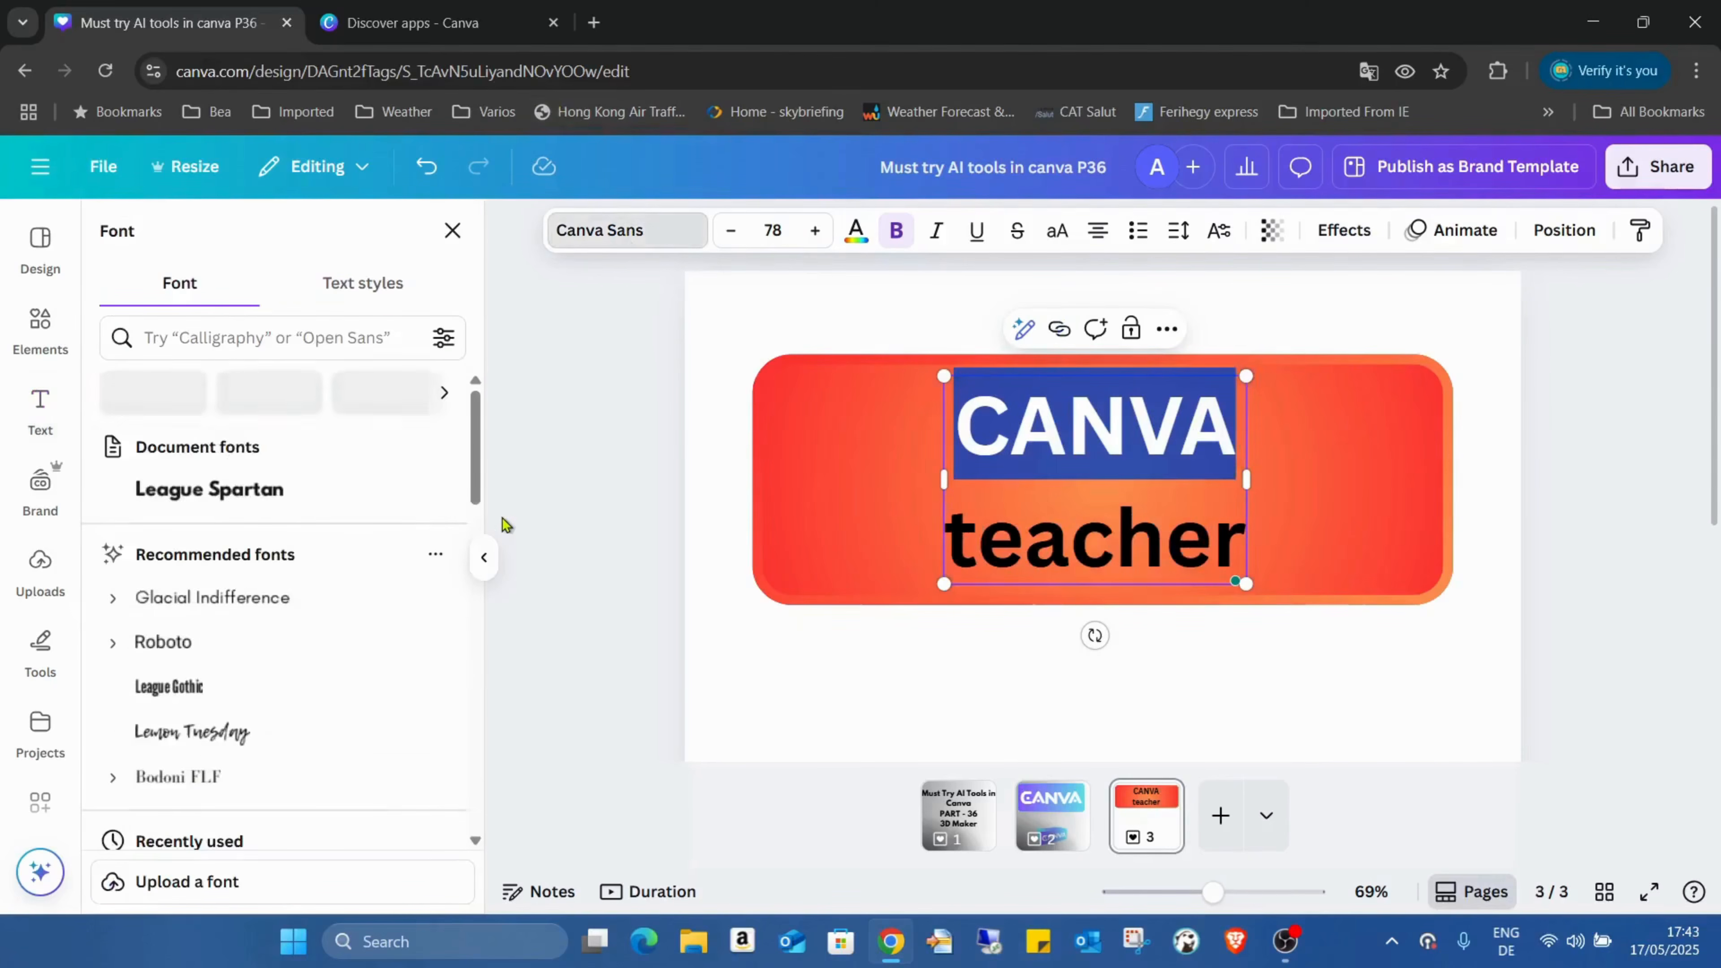
{"action": "left_click", "coordinate": [227, 539]}
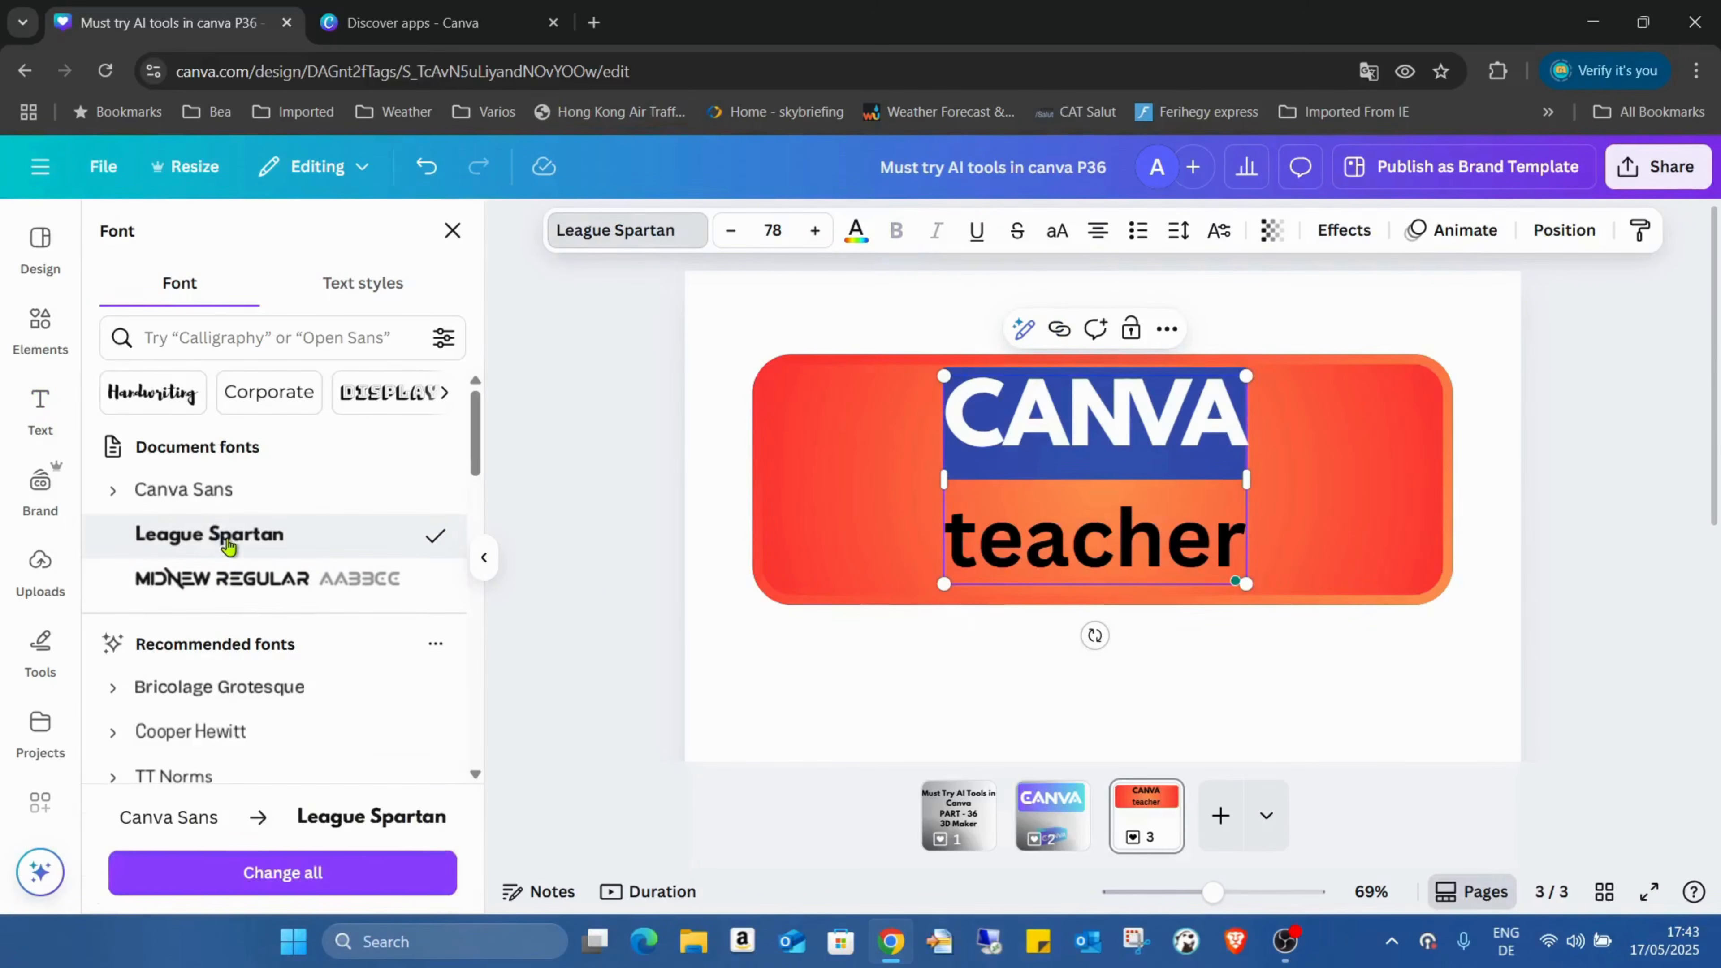
- Try the Brittany and Moontime fonts on the word "teacher" in the heading
{"action": "double_click", "coordinate": [1016, 542]}
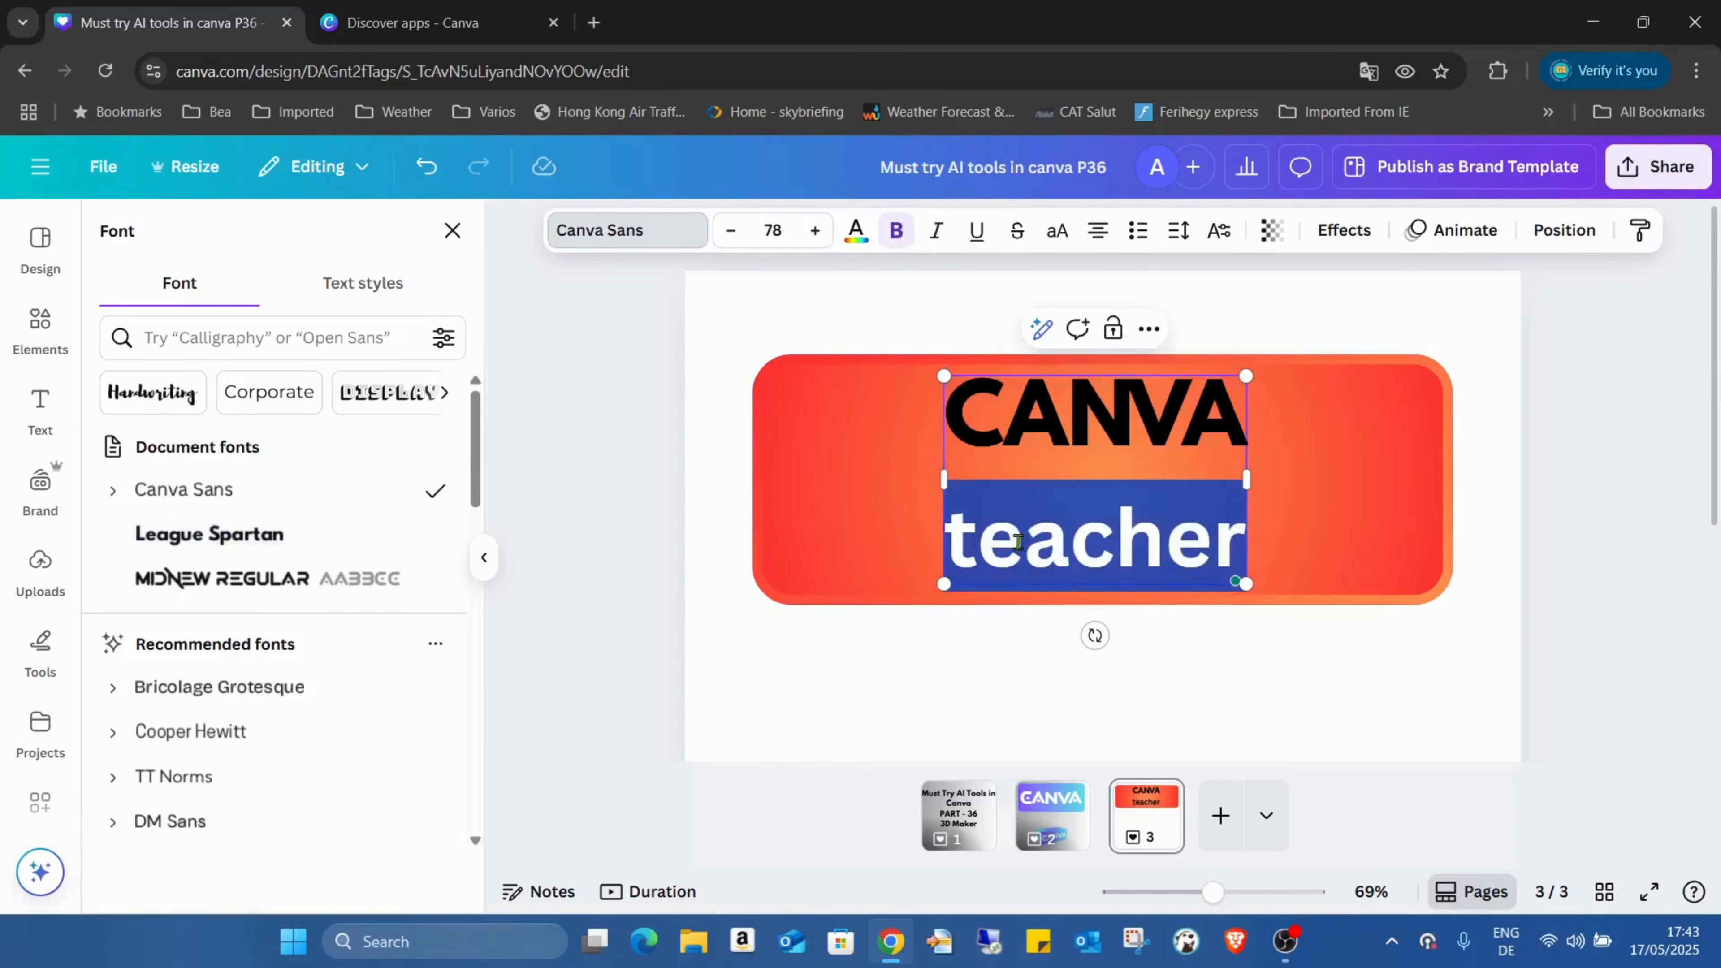
{"action": "scroll", "coordinate": [358, 610], "scroll_direction": "down", "scroll_amount": 10}
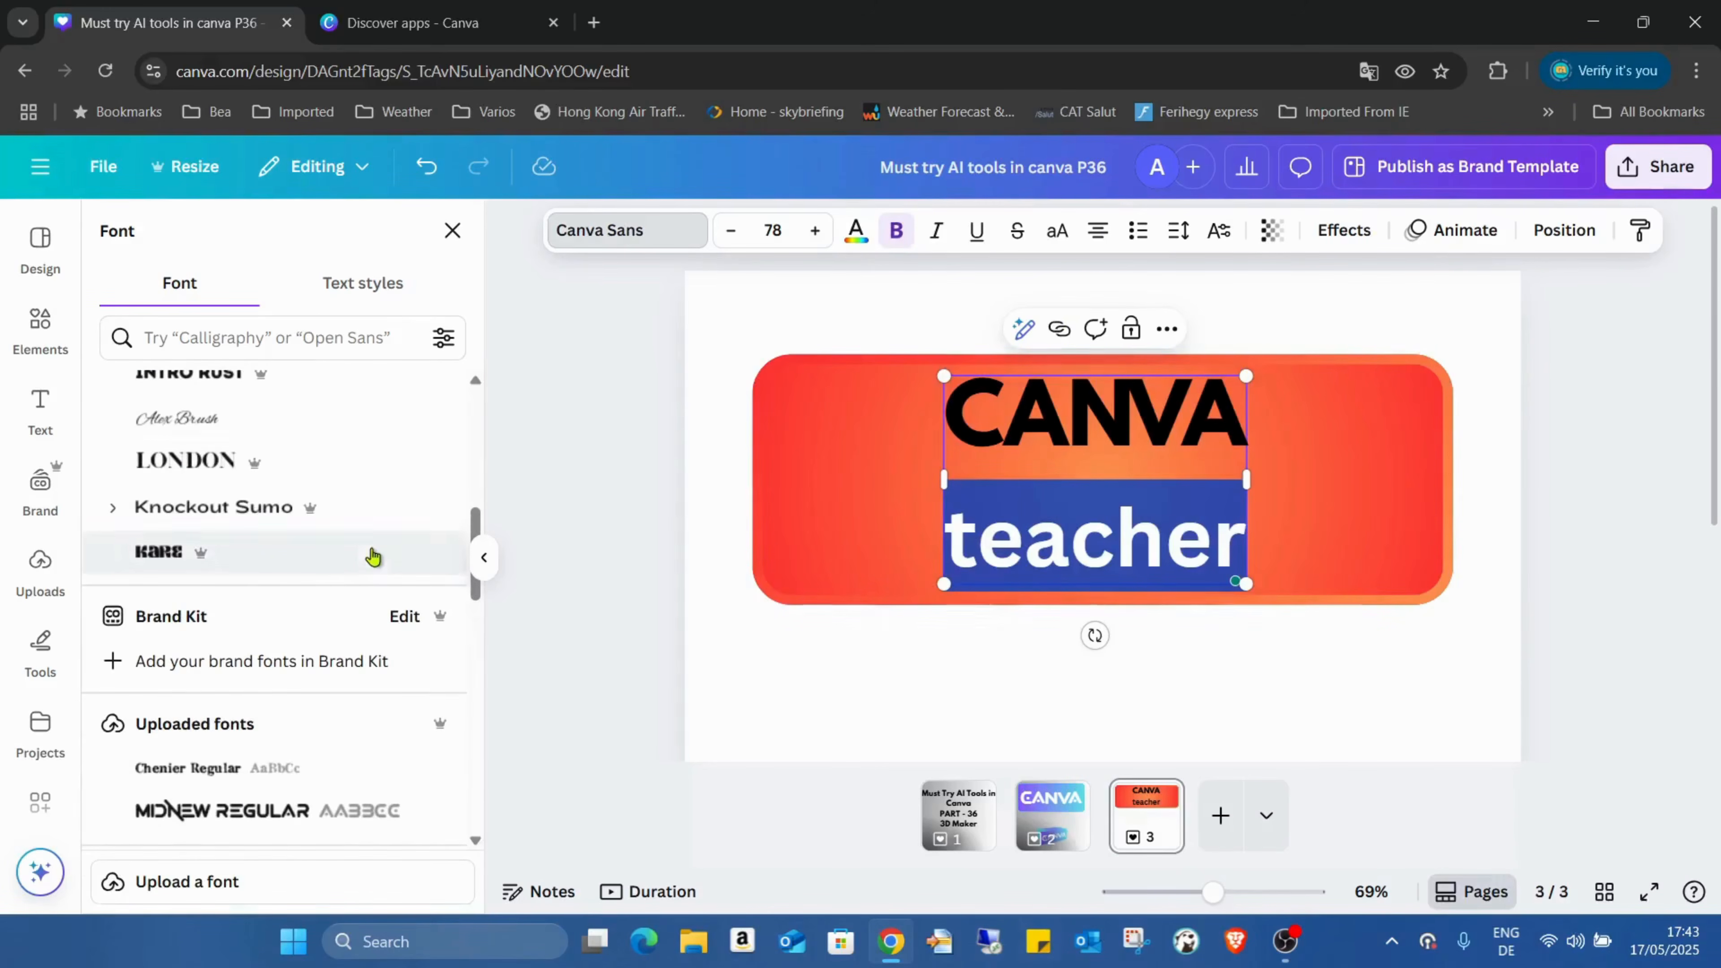
{"action": "scroll", "coordinate": [387, 470], "scroll_direction": "down", "scroll_amount": 8}
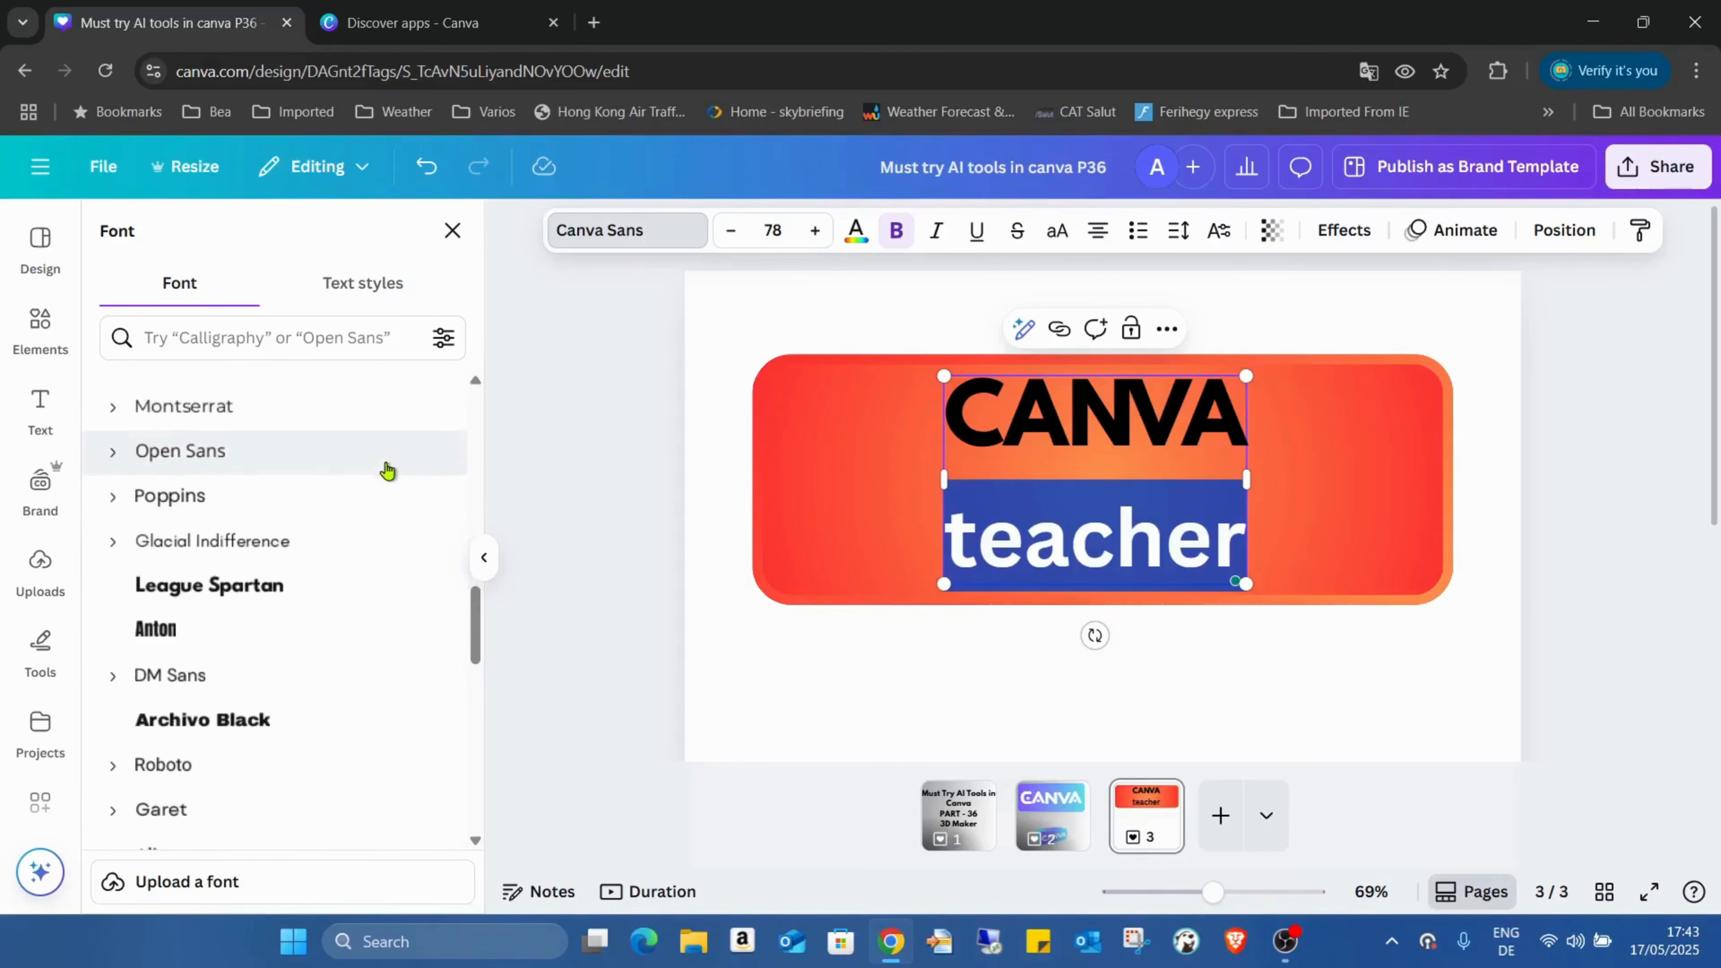
{"action": "scroll", "coordinate": [387, 469], "scroll_direction": "down", "scroll_amount": 5}
{"action": "left_click", "coordinate": [276, 642]}
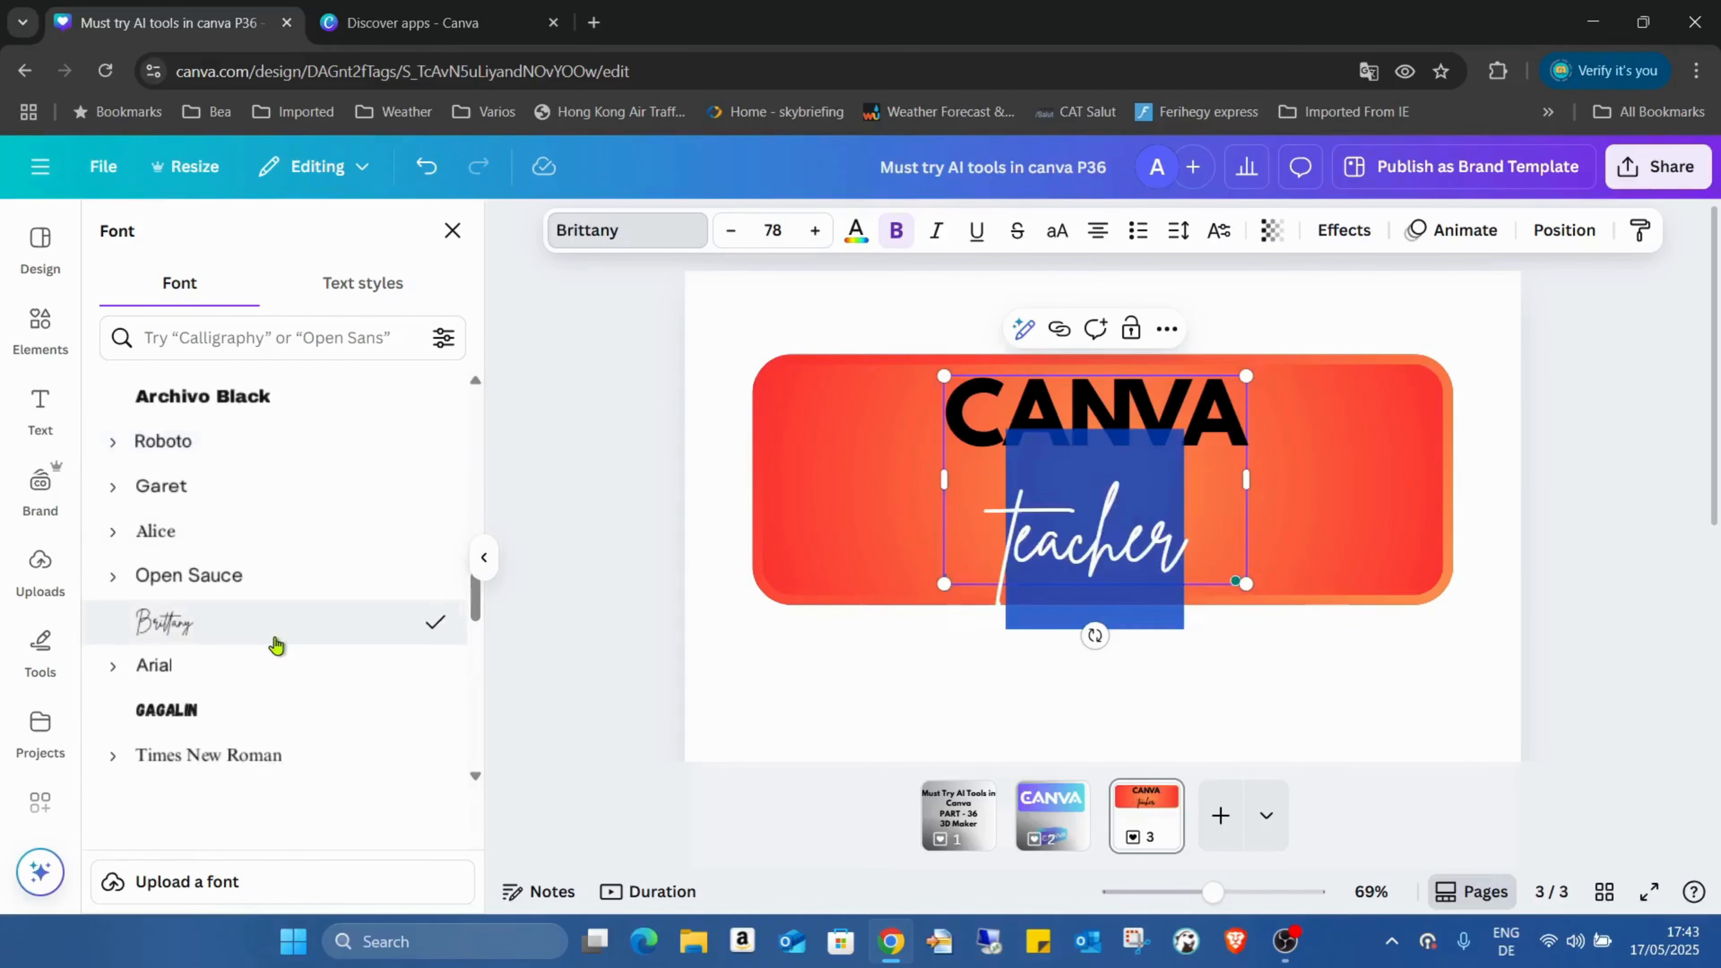
{"action": "scroll", "coordinate": [327, 546], "scroll_direction": "down", "scroll_amount": 5}
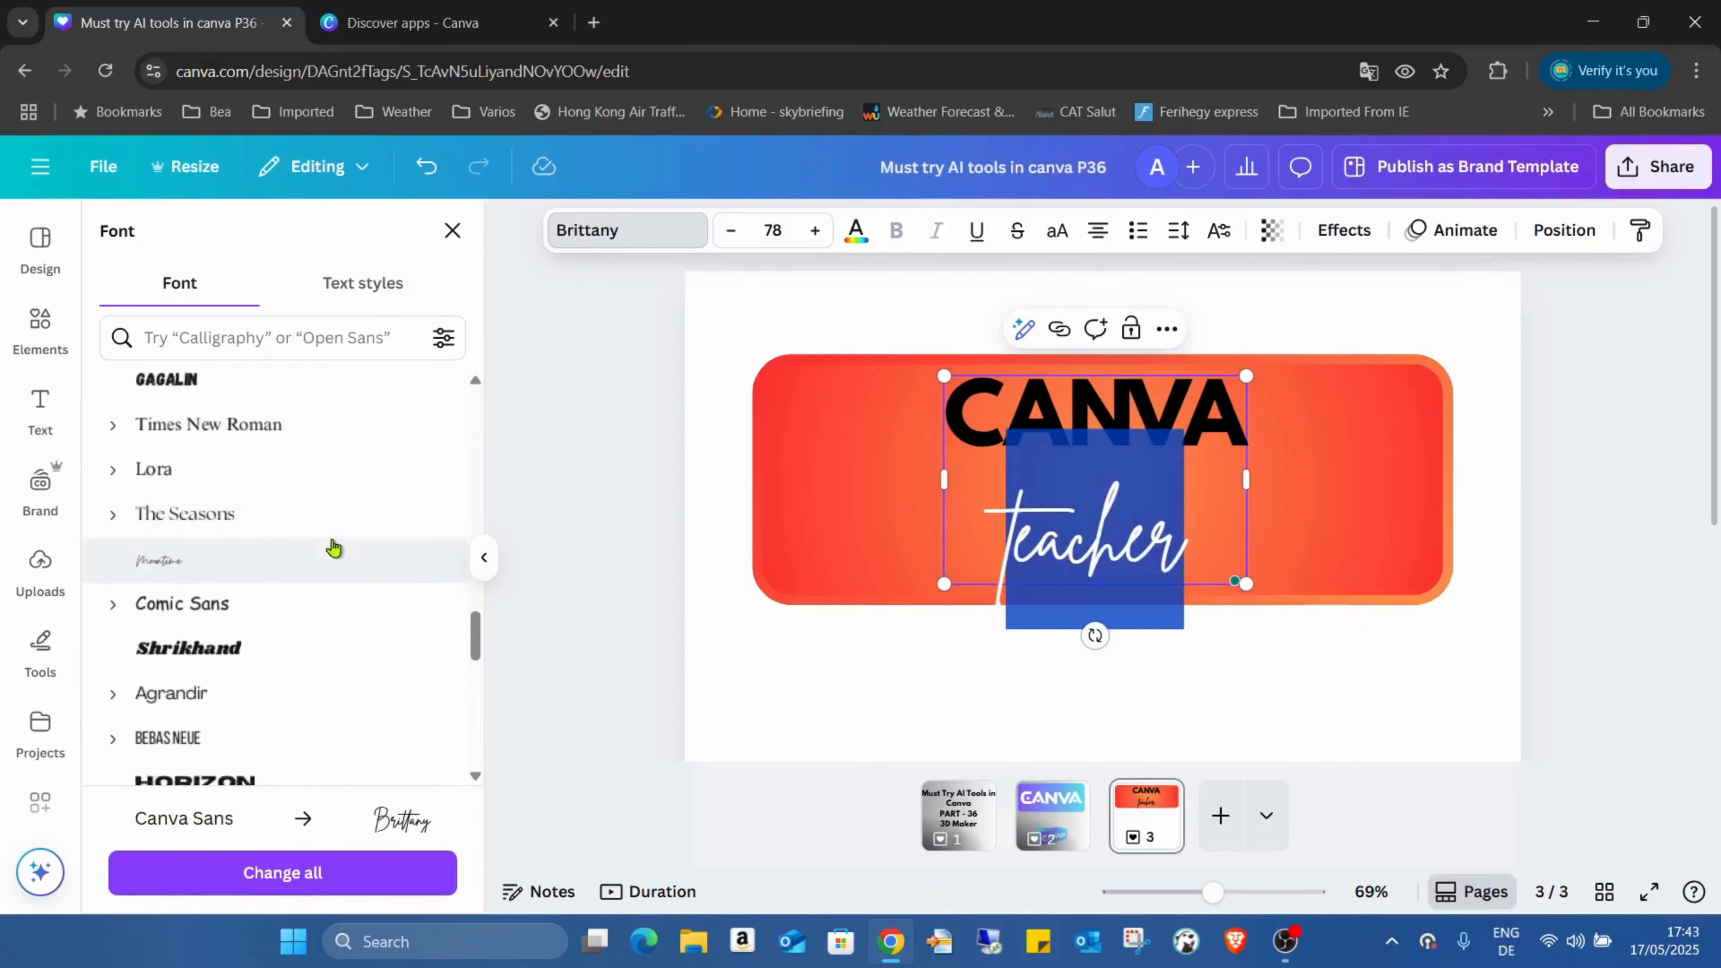
{"action": "left_click", "coordinate": [332, 548]}
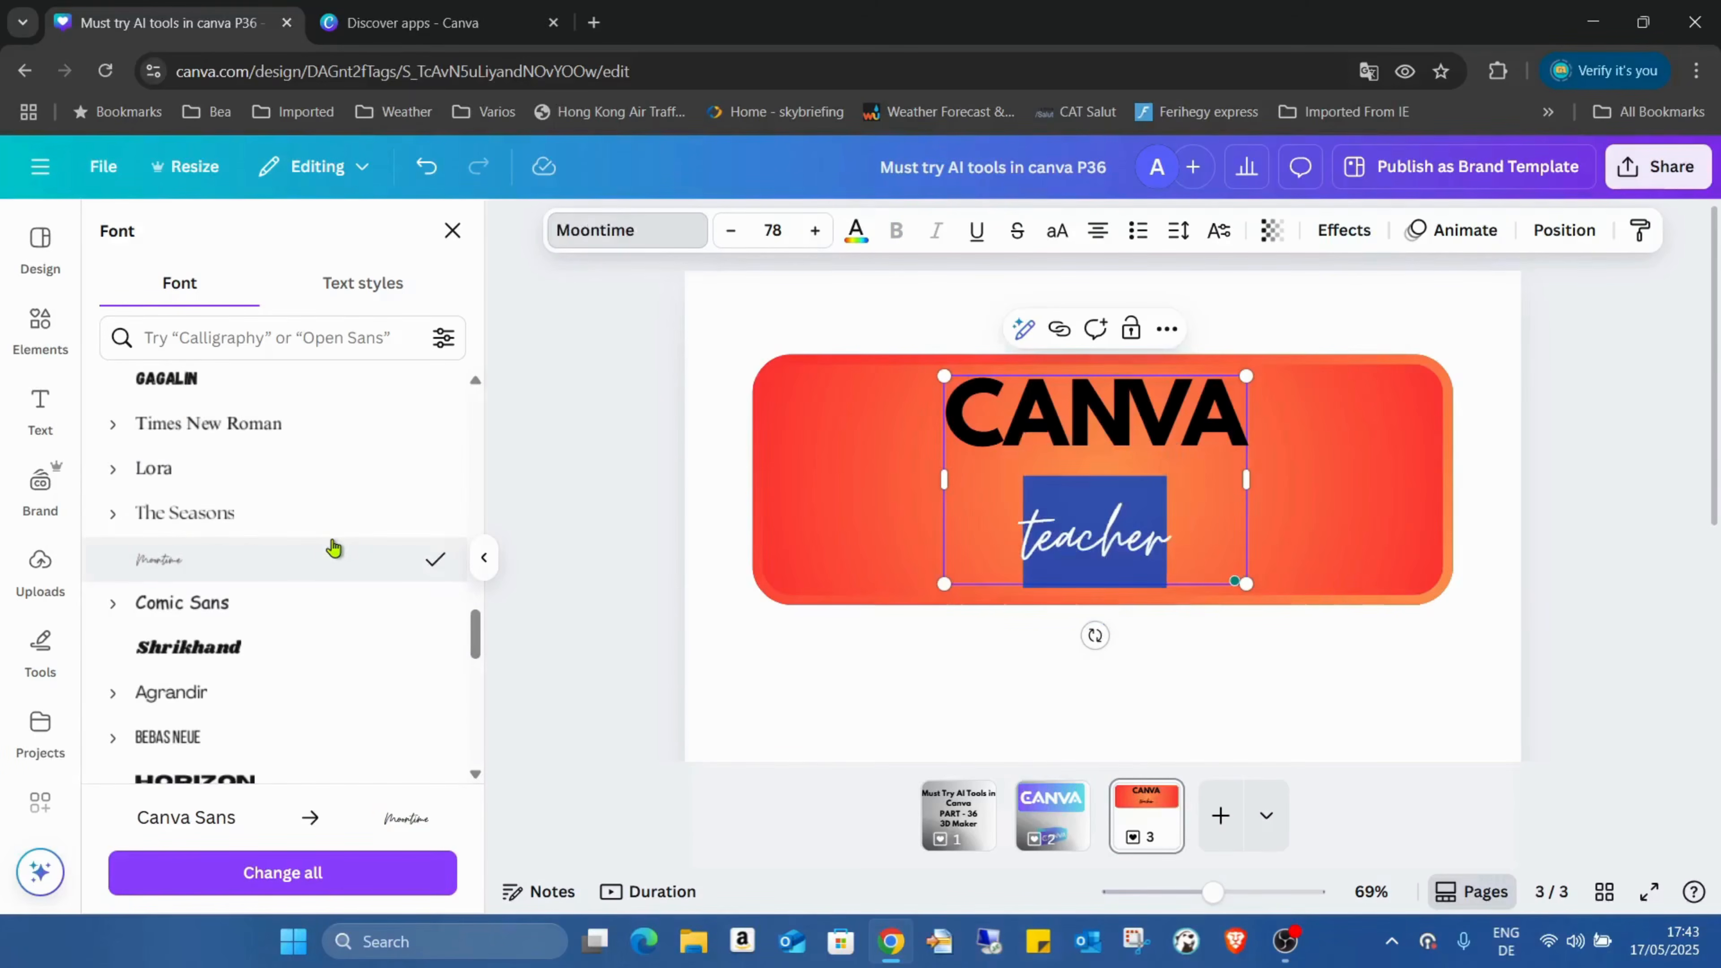
- Set the word "teacher" in the heading to the Alex Brush font
{"action": "scroll", "coordinate": [332, 548], "scroll_direction": "down", "scroll_amount": 7}
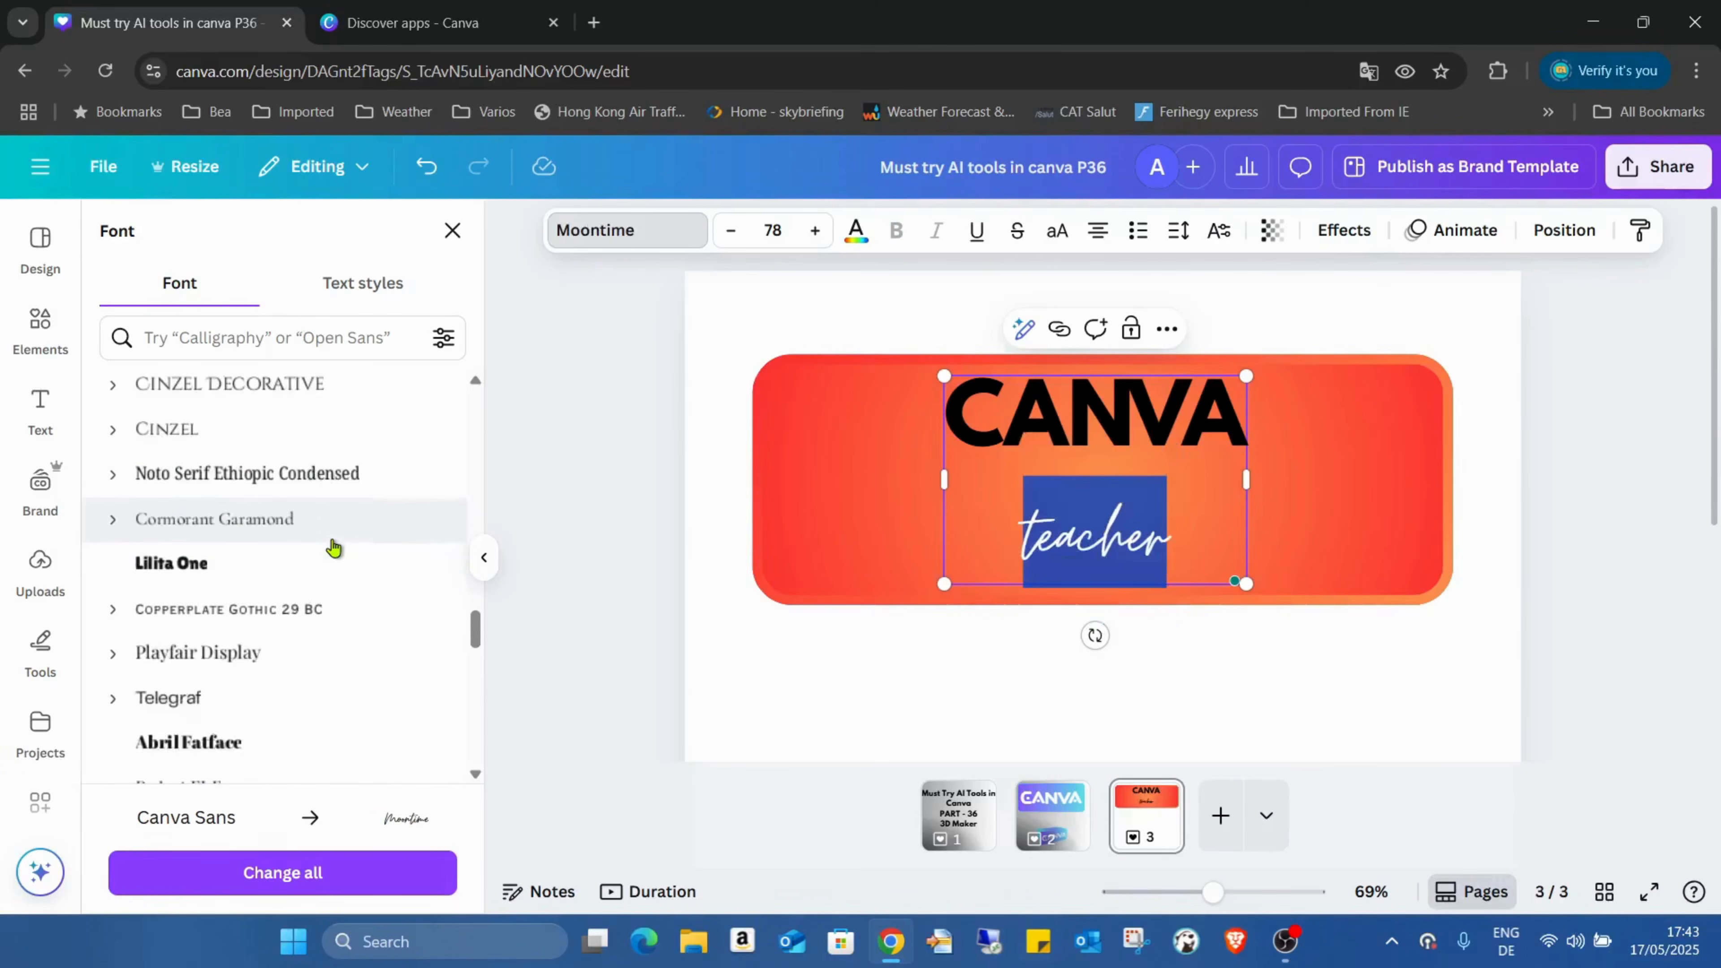
{"action": "scroll", "coordinate": [332, 547], "scroll_direction": "up", "scroll_amount": 5}
{"action": "scroll", "coordinate": [332, 548], "scroll_direction": "down", "scroll_amount": 6}
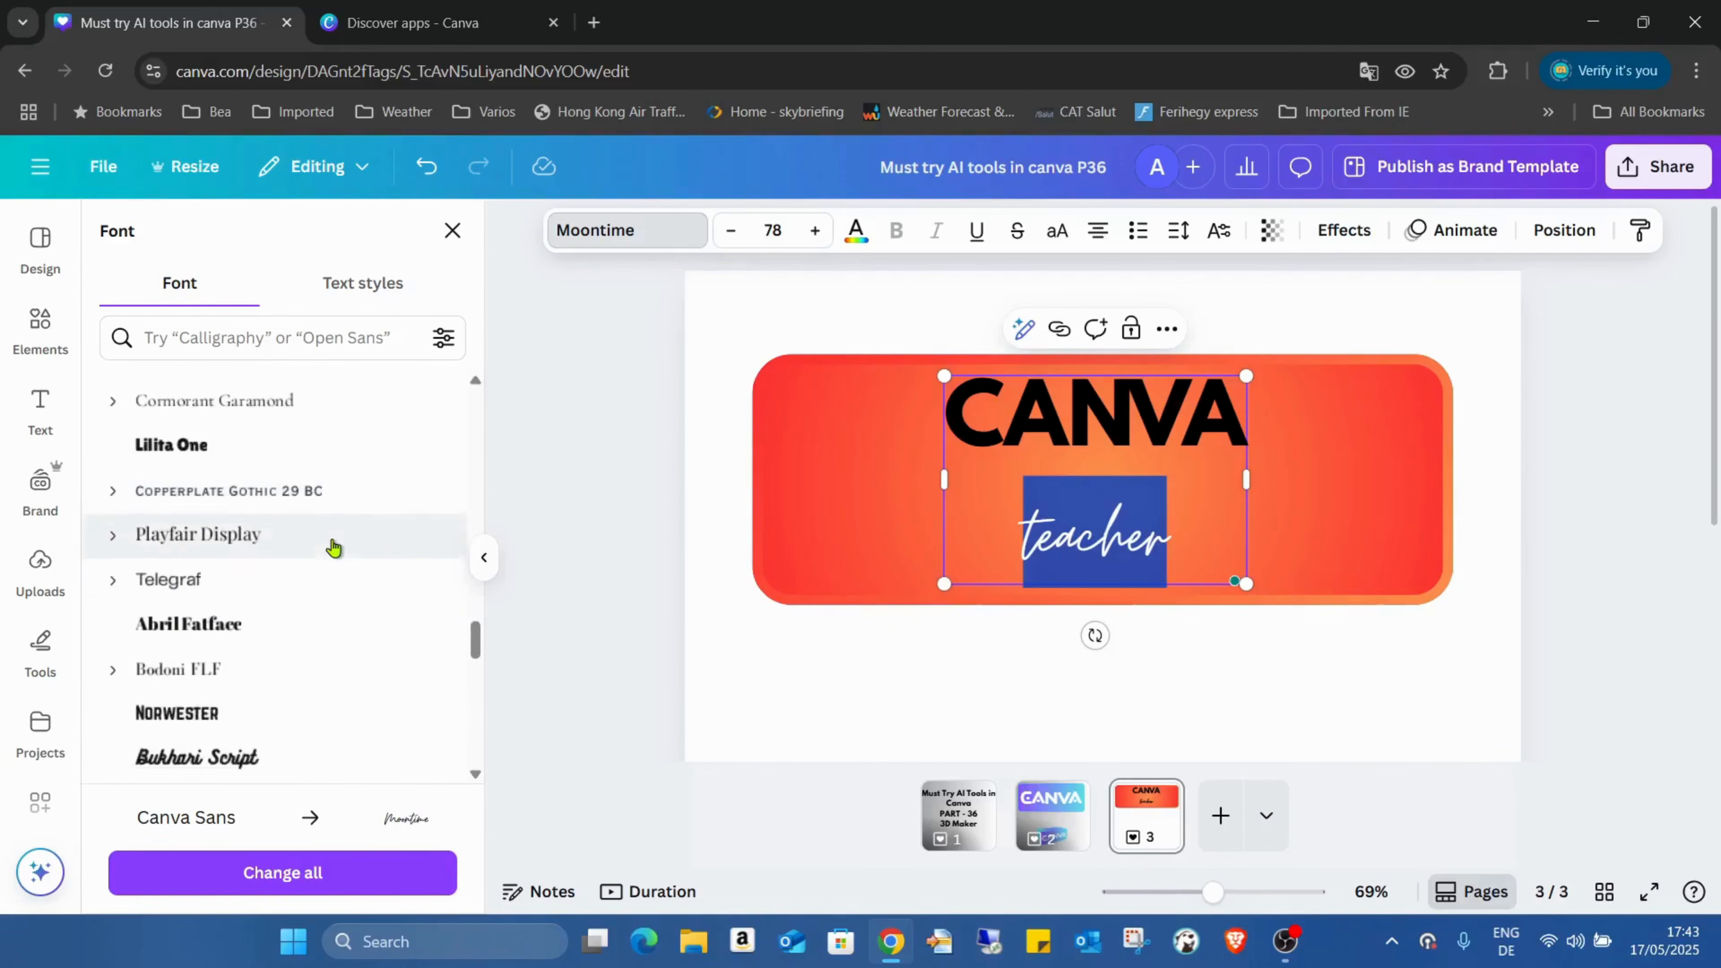
{"action": "left_click", "coordinate": [332, 547]}
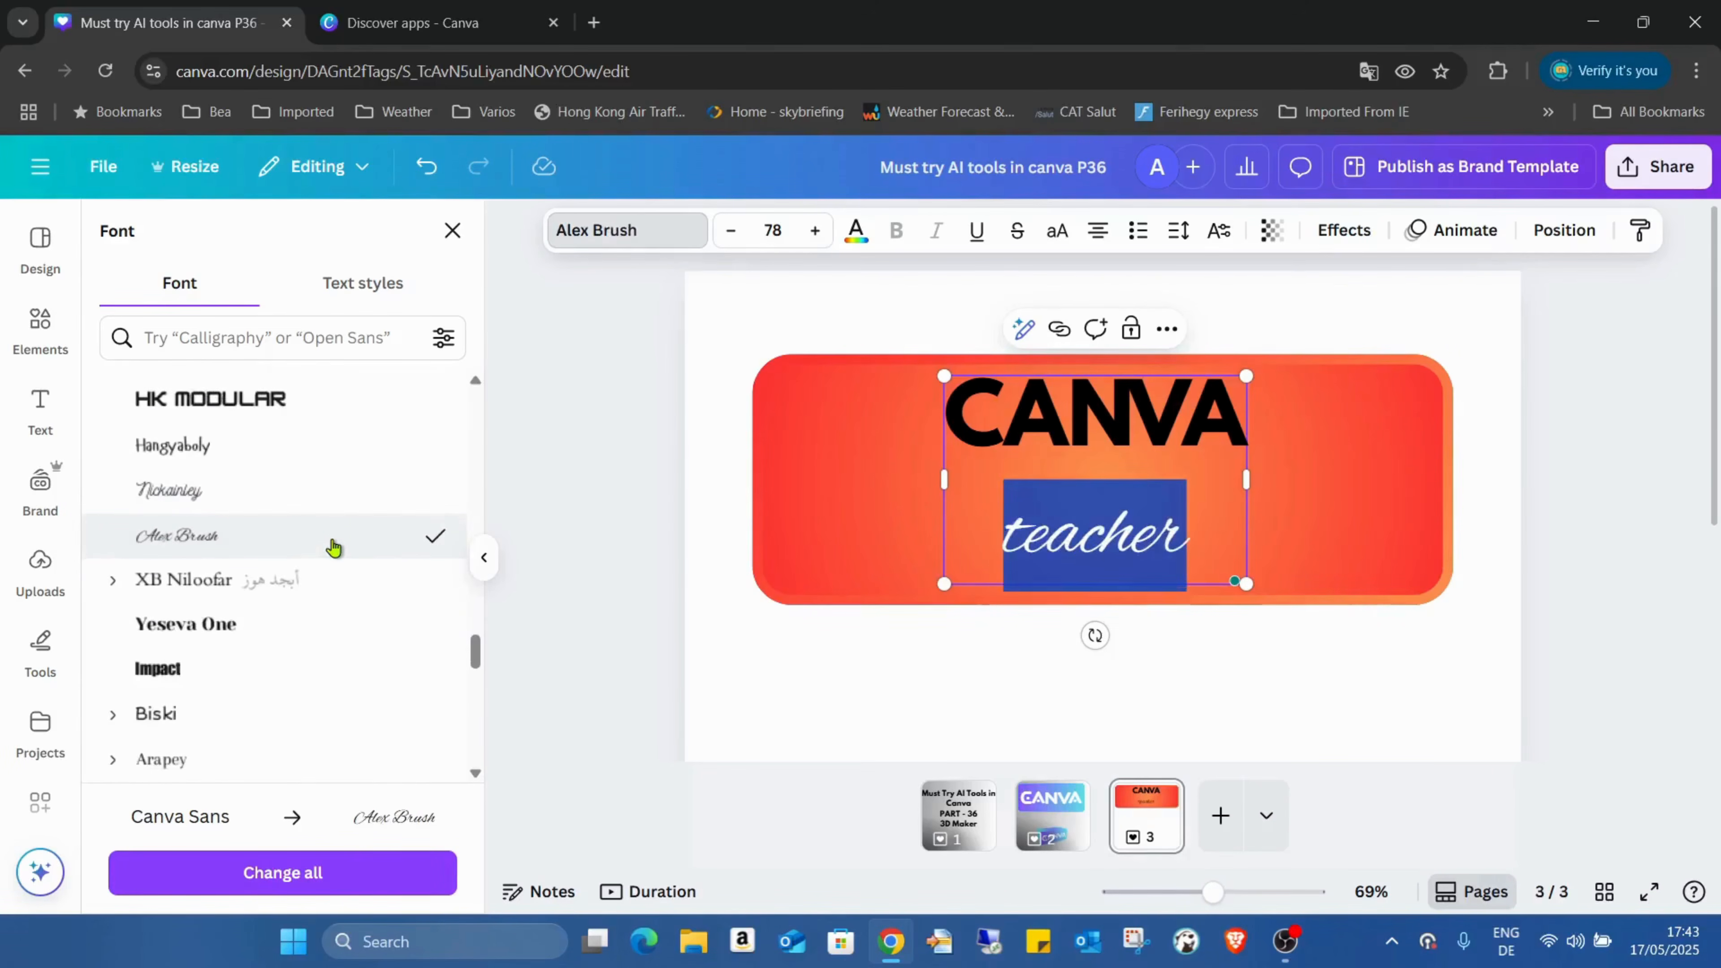
{"action": "left_click", "coordinate": [1372, 458]}
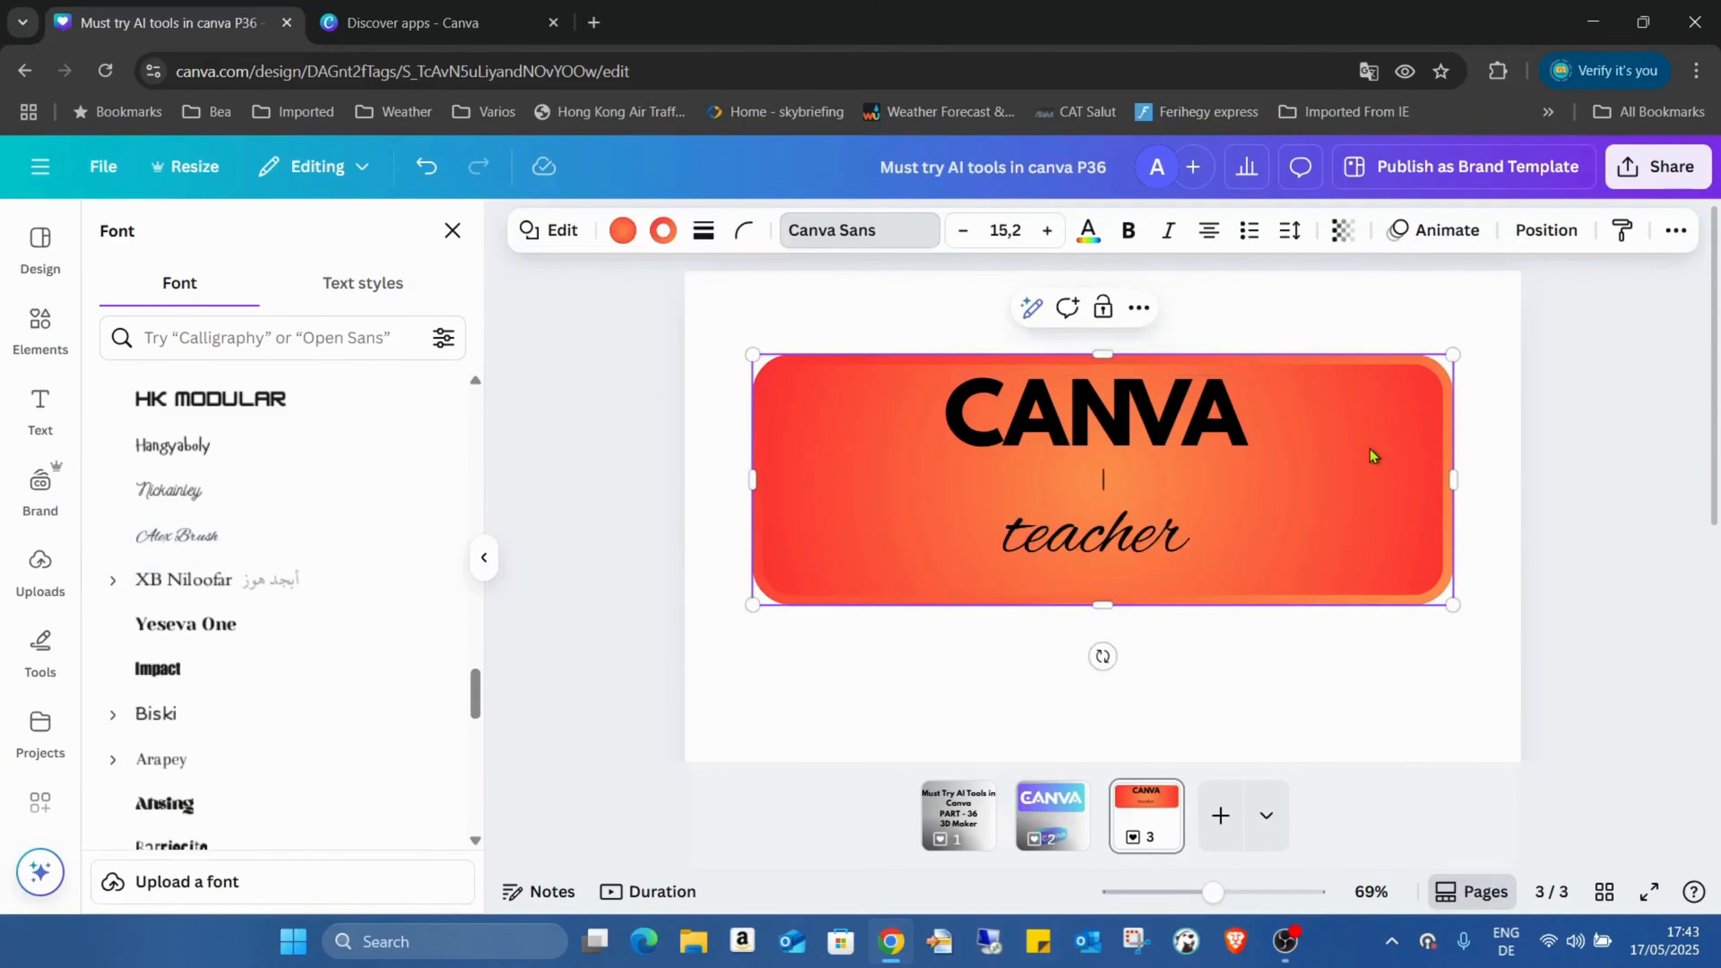
- Tighten the line spacing between "CANVA" and "teacher" in the heading
{"action": "left_click", "coordinate": [1105, 432]}
{"action": "left_click_drag", "start_coordinate": [1068, 420], "coordinate": [1111, 553]}
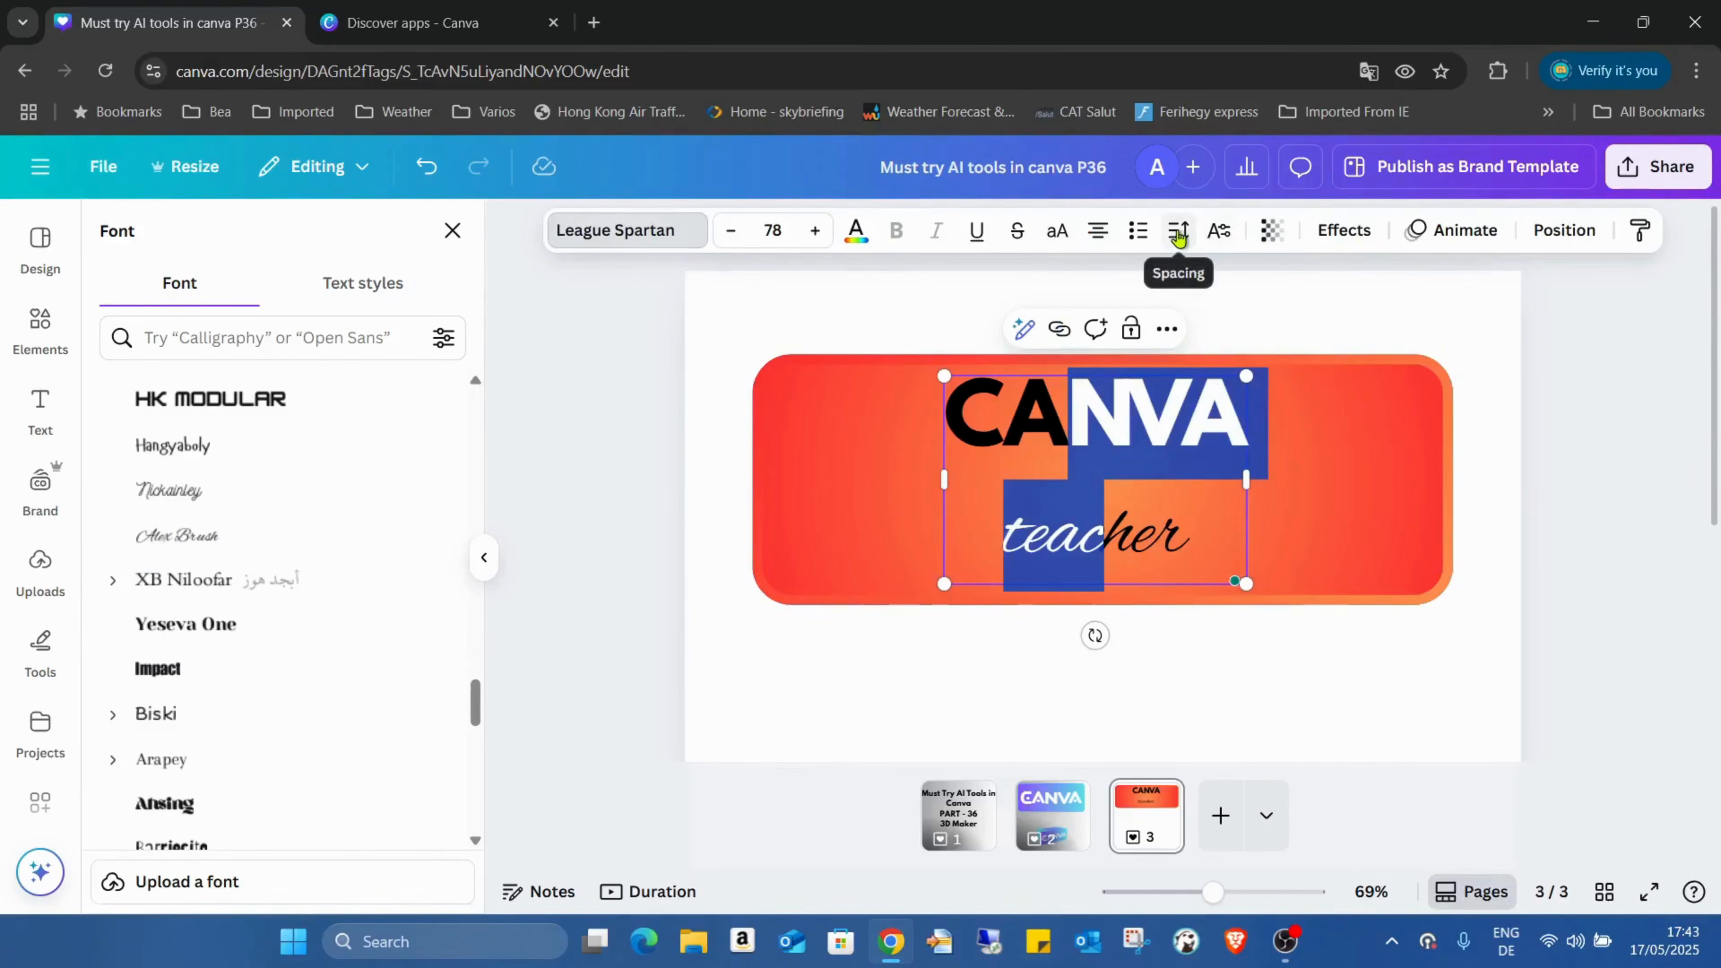
{"action": "left_click", "coordinate": [1179, 231]}
{"action": "left_click_drag", "start_coordinate": [1133, 403], "coordinate": [1098, 406]}
{"action": "left_click", "coordinate": [1407, 467]}
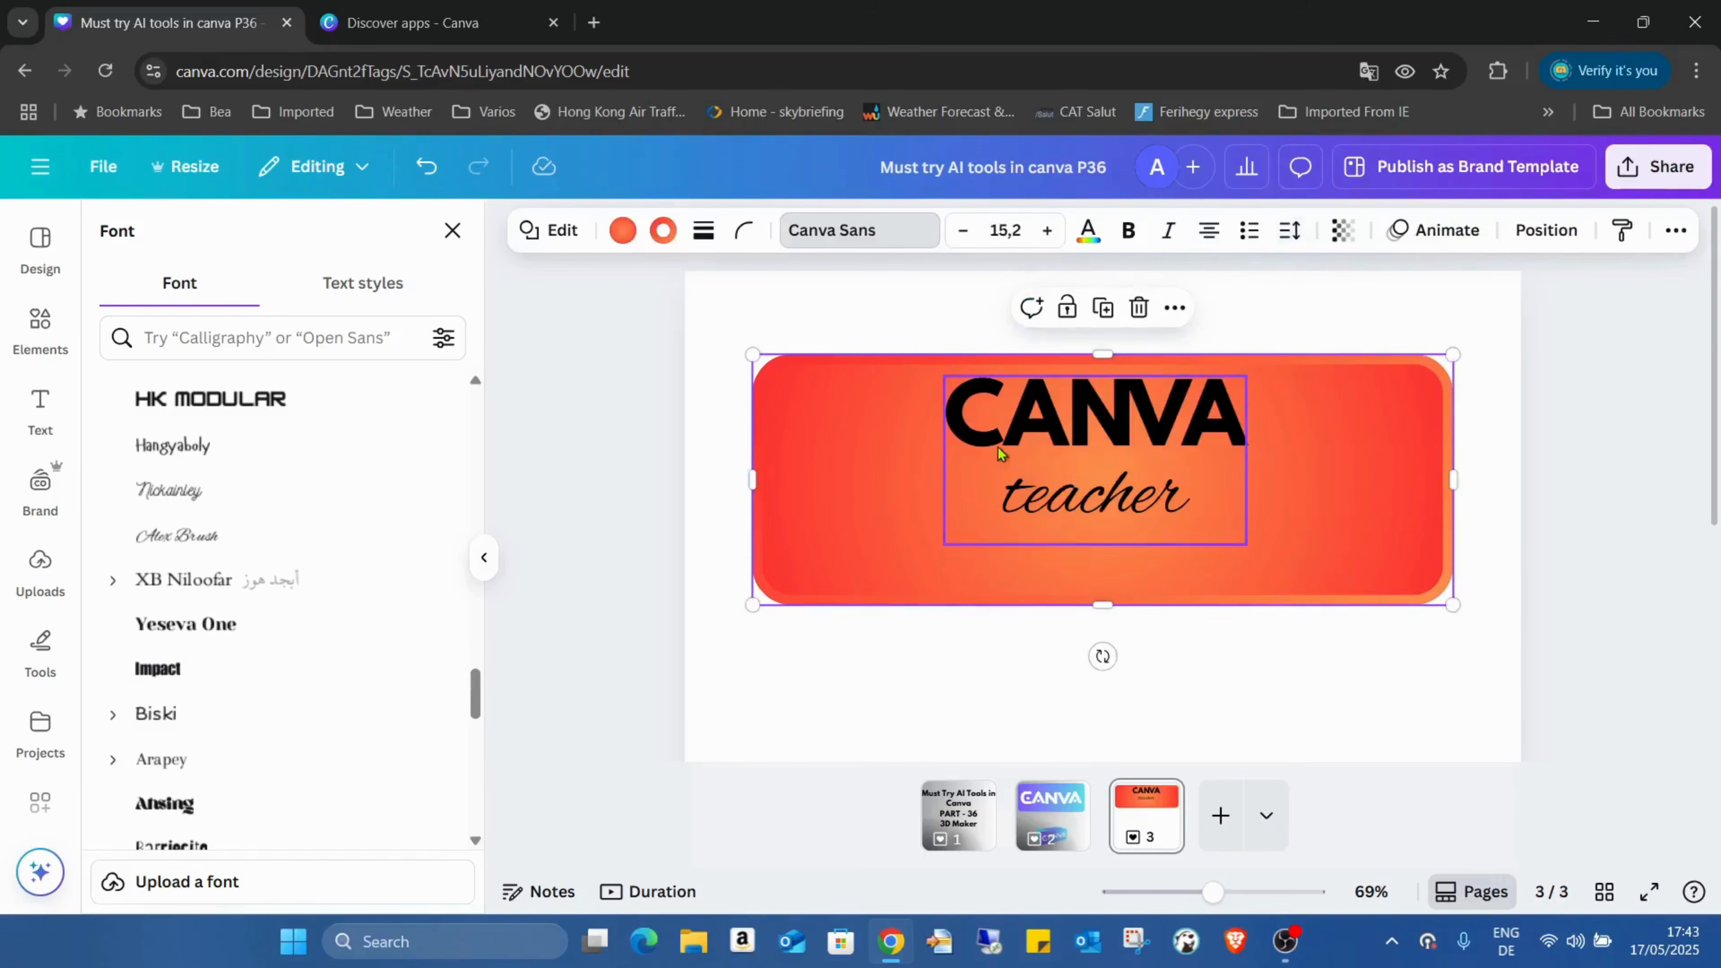
- Enlarge the heading to font size 109 and reposition it near the middle of the banner
{"action": "left_click", "coordinate": [1211, 531]}
{"action": "left_click_drag", "start_coordinate": [1247, 545], "coordinate": [1366, 610]}
{"action": "left_click_drag", "start_coordinate": [1280, 448], "coordinate": [1216, 449]}
- Set the heading's line spacing to 0.65 and move the heading slightly down inside the banner
{"action": "double_click", "coordinate": [1217, 449]}
{"action": "left_click_drag", "start_coordinate": [1054, 422], "coordinate": [1072, 554]}
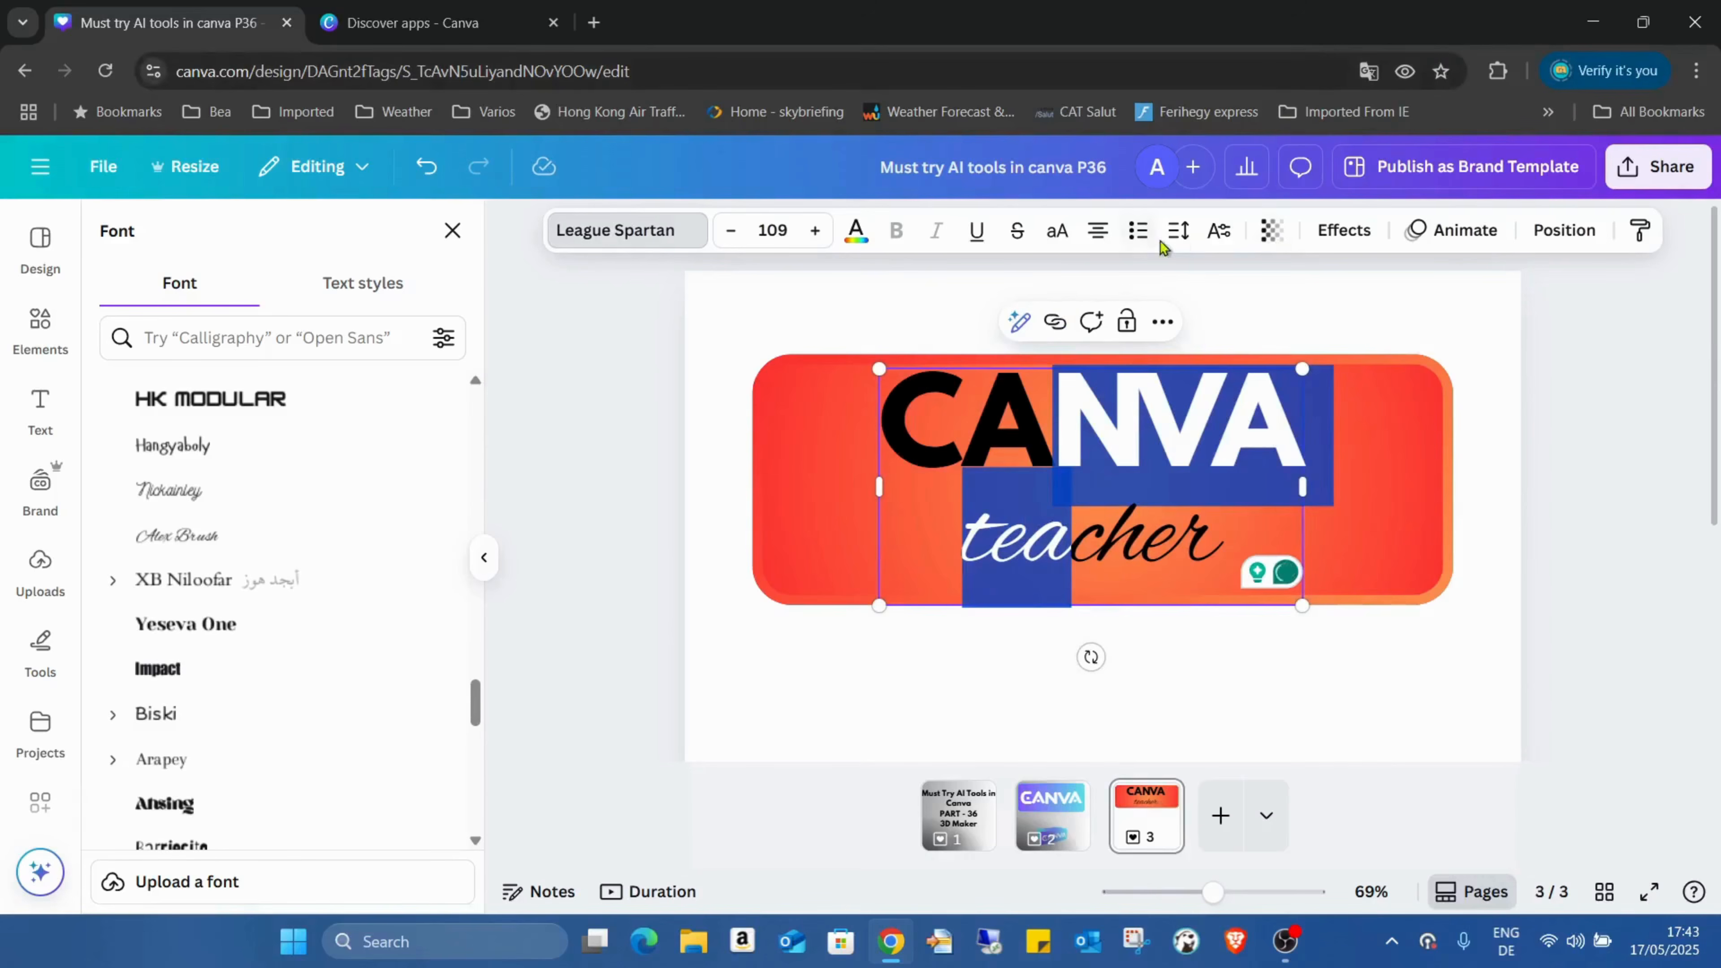
{"action": "left_click", "coordinate": [1182, 234]}
{"action": "left_click_drag", "start_coordinate": [1099, 410], "coordinate": [1076, 410]}
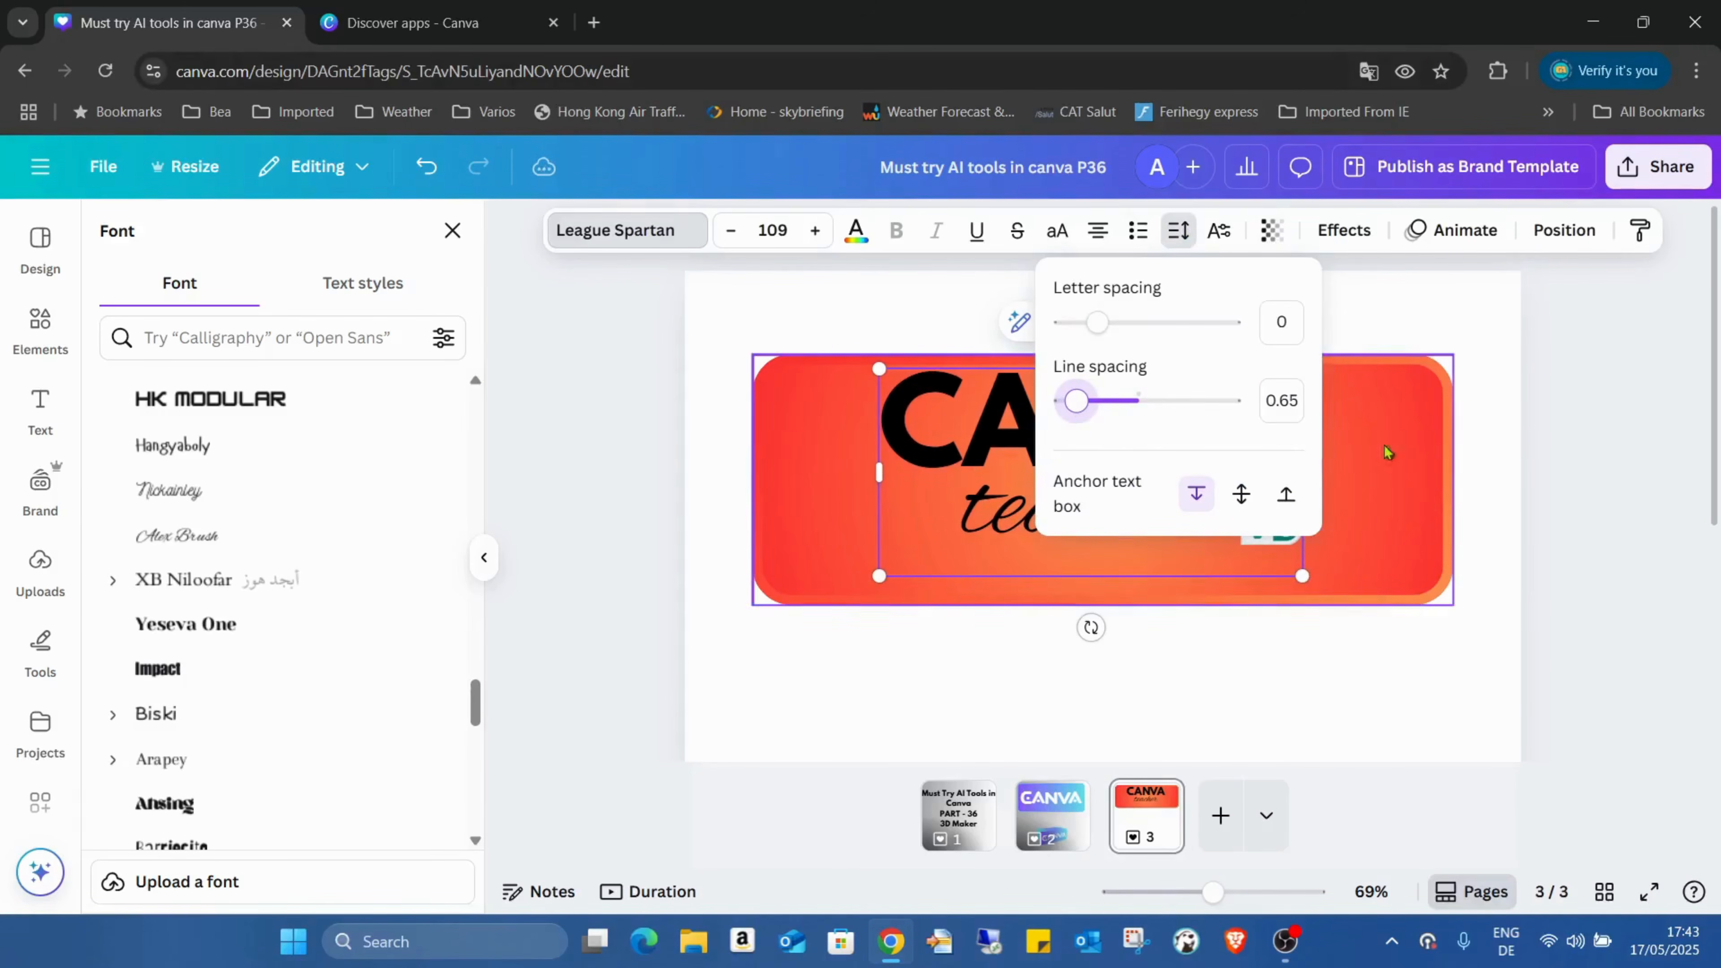
{"action": "left_click", "coordinate": [1533, 451]}
{"action": "left_click", "coordinate": [1394, 444]}
{"action": "left_click", "coordinate": [1139, 407]}
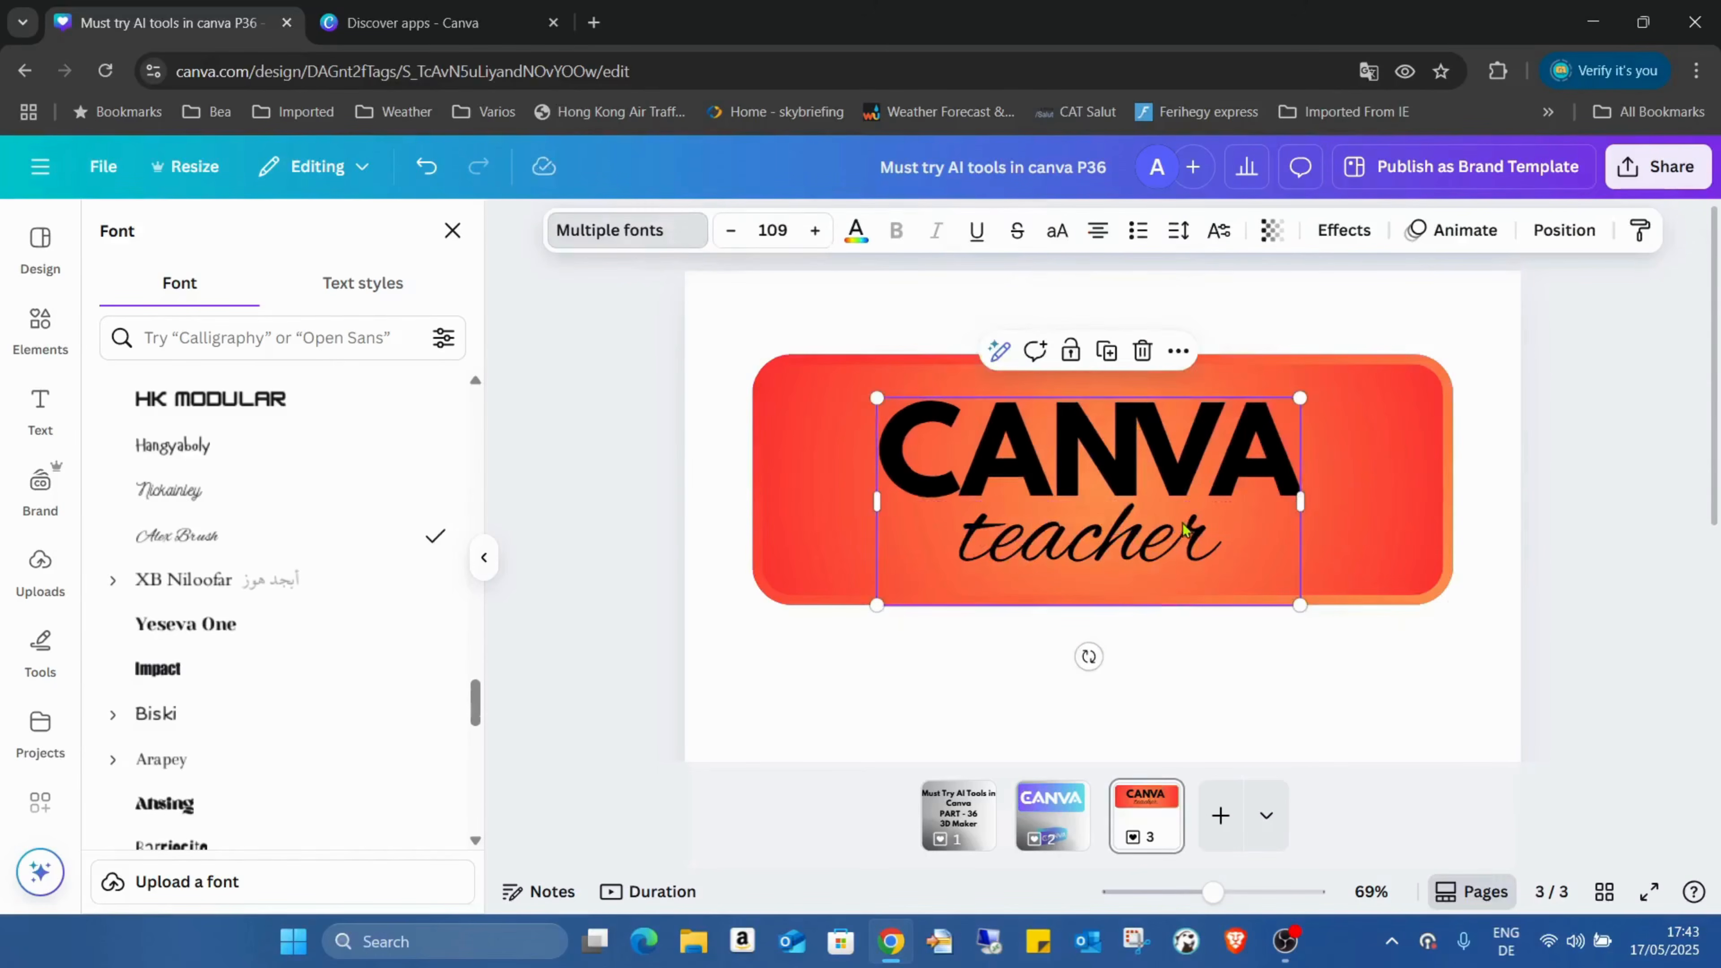
- Change the colour of the whole "CANVA teacher" heading to white (#FFFFFF)
{"action": "double_click", "coordinate": [1246, 558]}
{"action": "key", "text": "ctrl+a"}
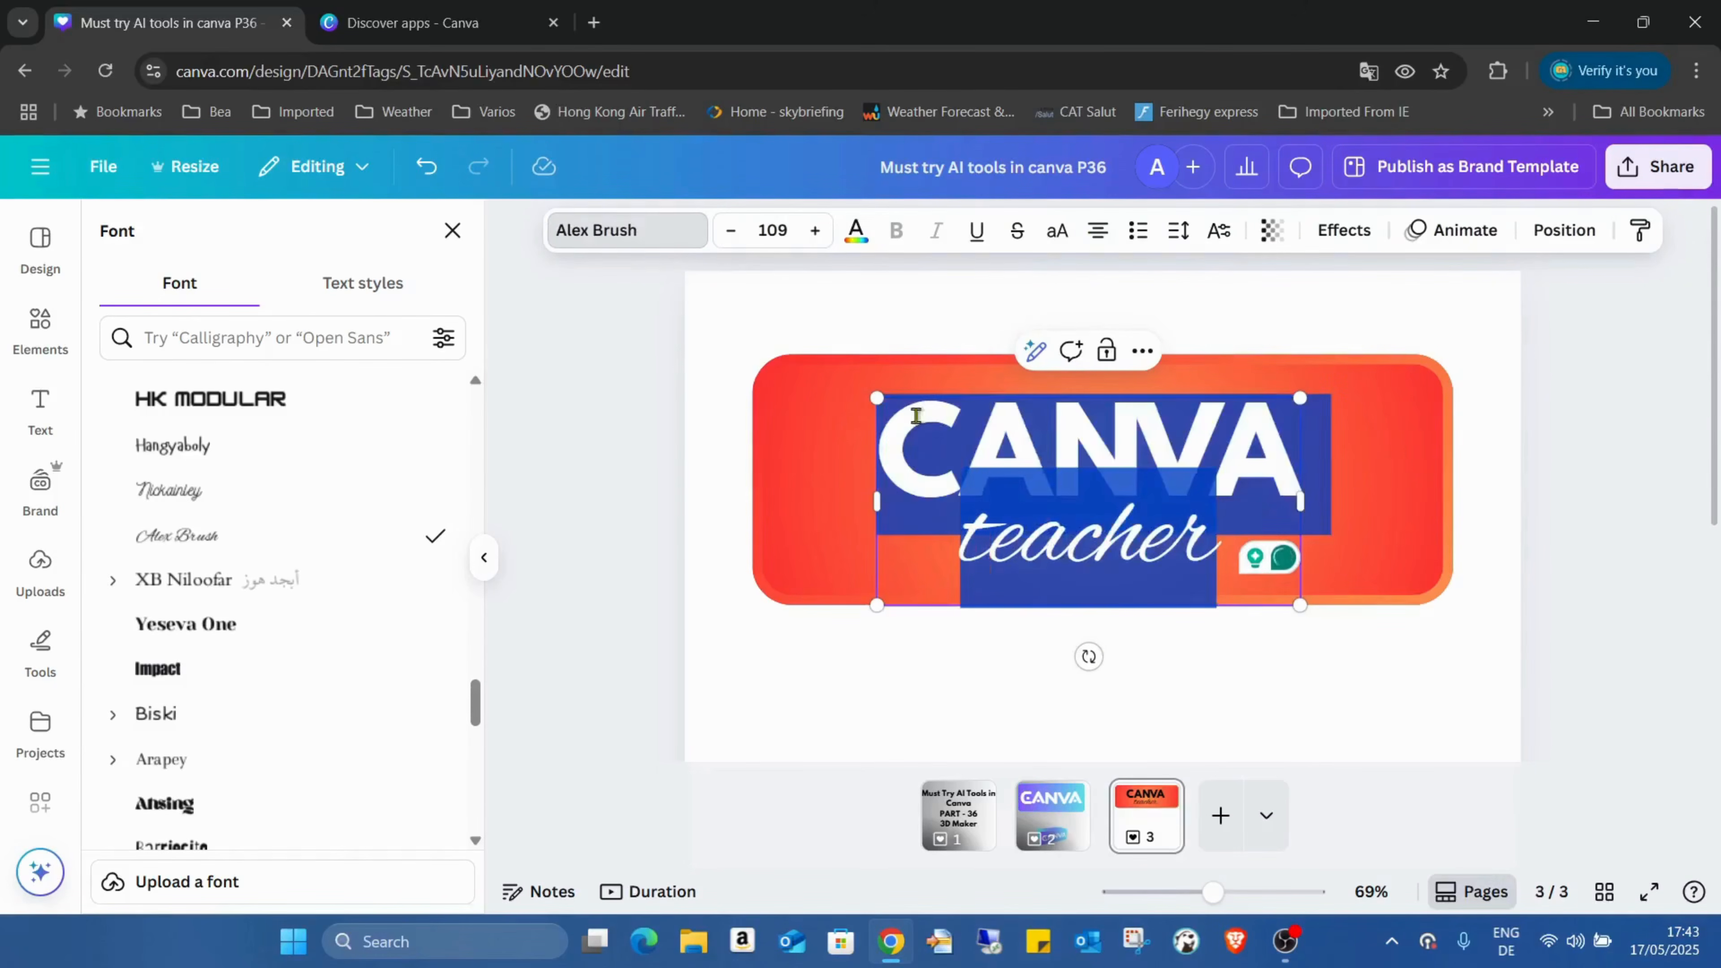
{"action": "left_click", "coordinate": [855, 234]}
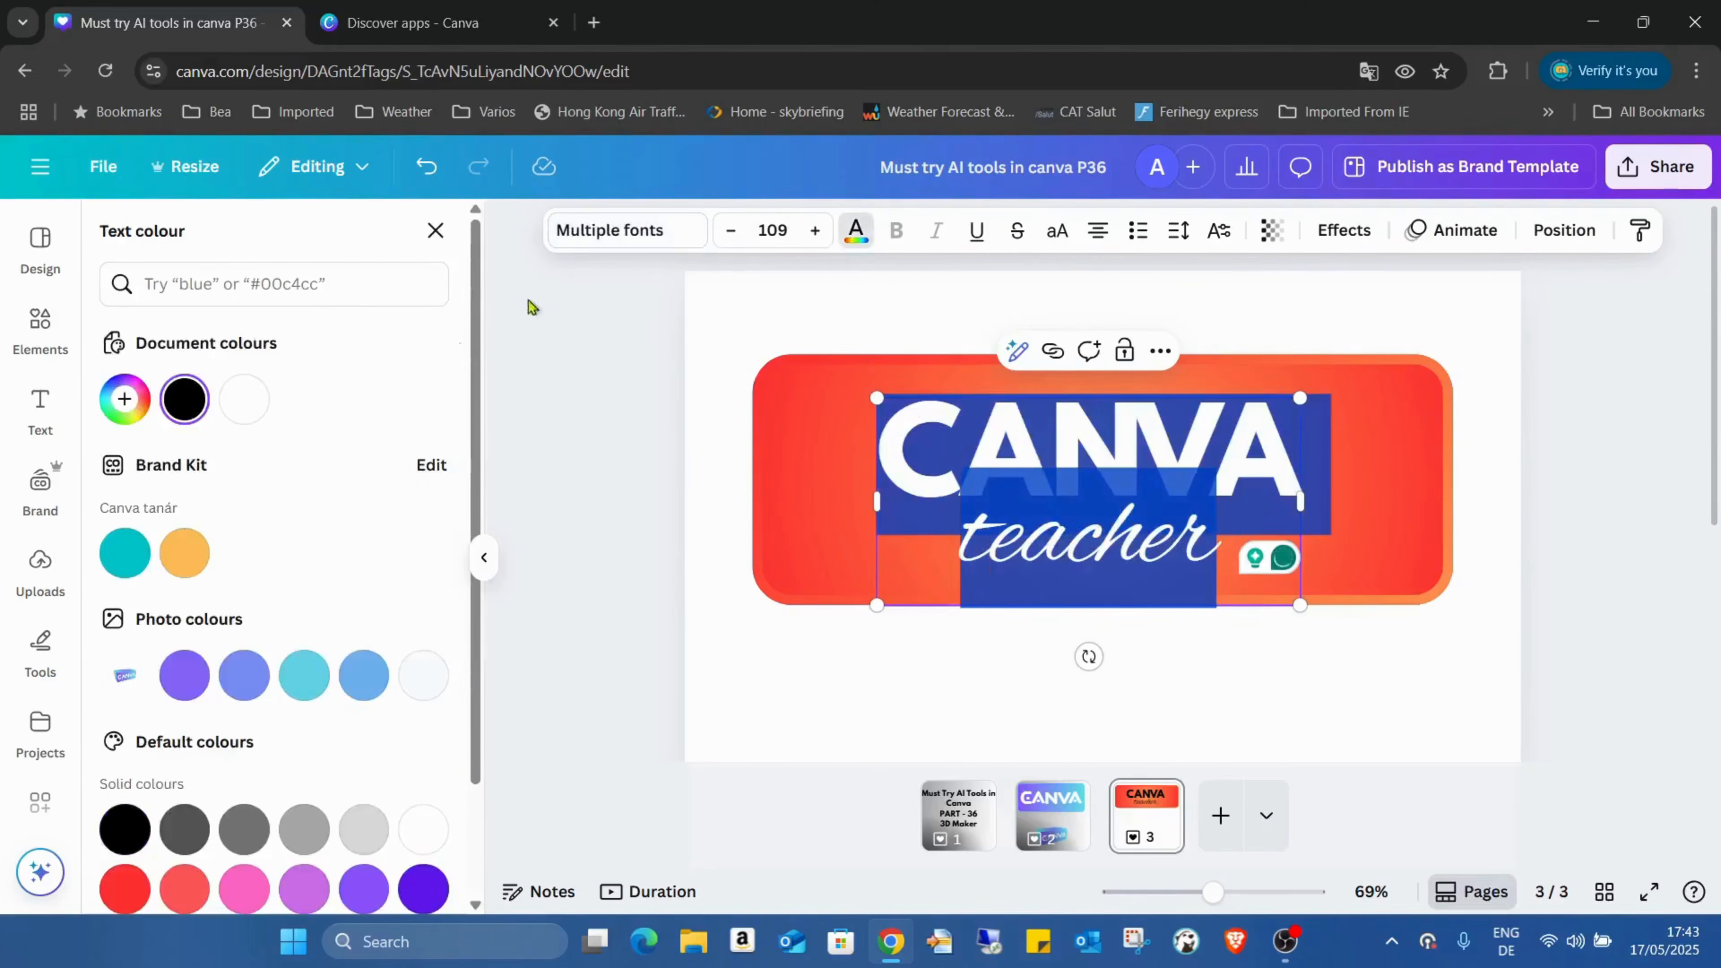
{"action": "left_click", "coordinate": [222, 405]}
{"action": "left_click", "coordinate": [236, 404]}
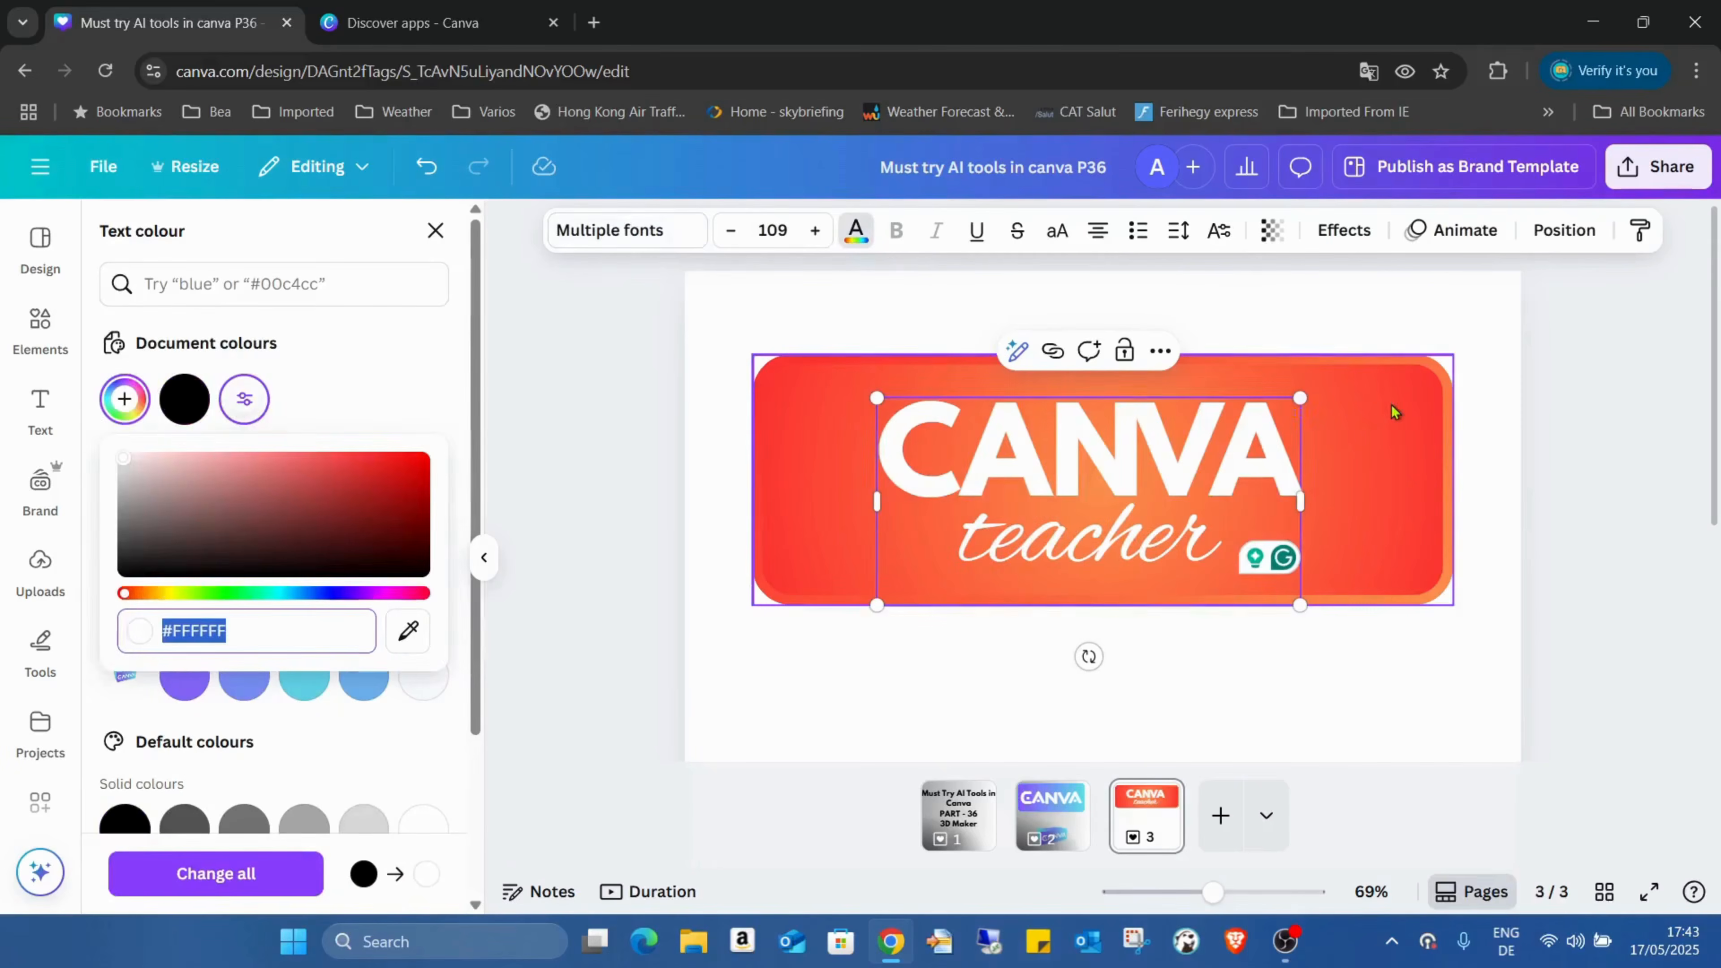
{"action": "left_click", "coordinate": [1388, 409]}
- Enlarge the heading to font size 125 and centre it horizontally on the page
{"action": "left_click", "coordinate": [1291, 432]}
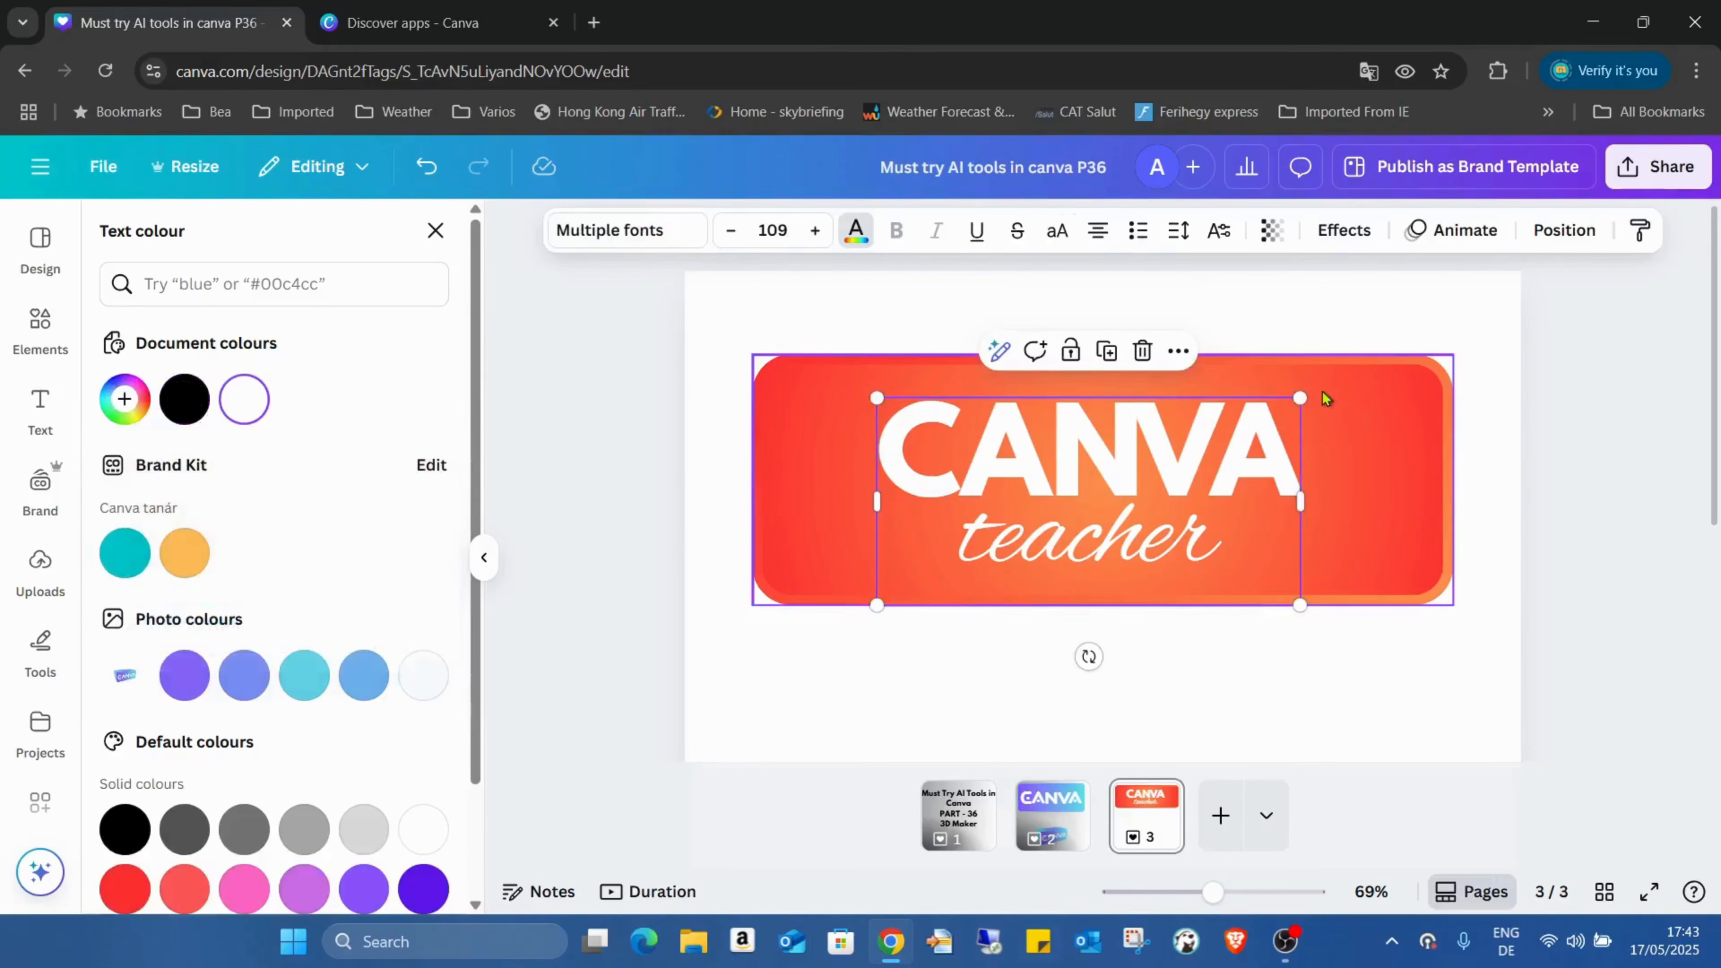
{"action": "left_click_drag", "start_coordinate": [1301, 393], "coordinate": [1297, 449]}
{"action": "key", "text": "Escape"}
{"action": "left_click", "coordinate": [1322, 420]}
{"action": "left_click", "coordinate": [1564, 230]}
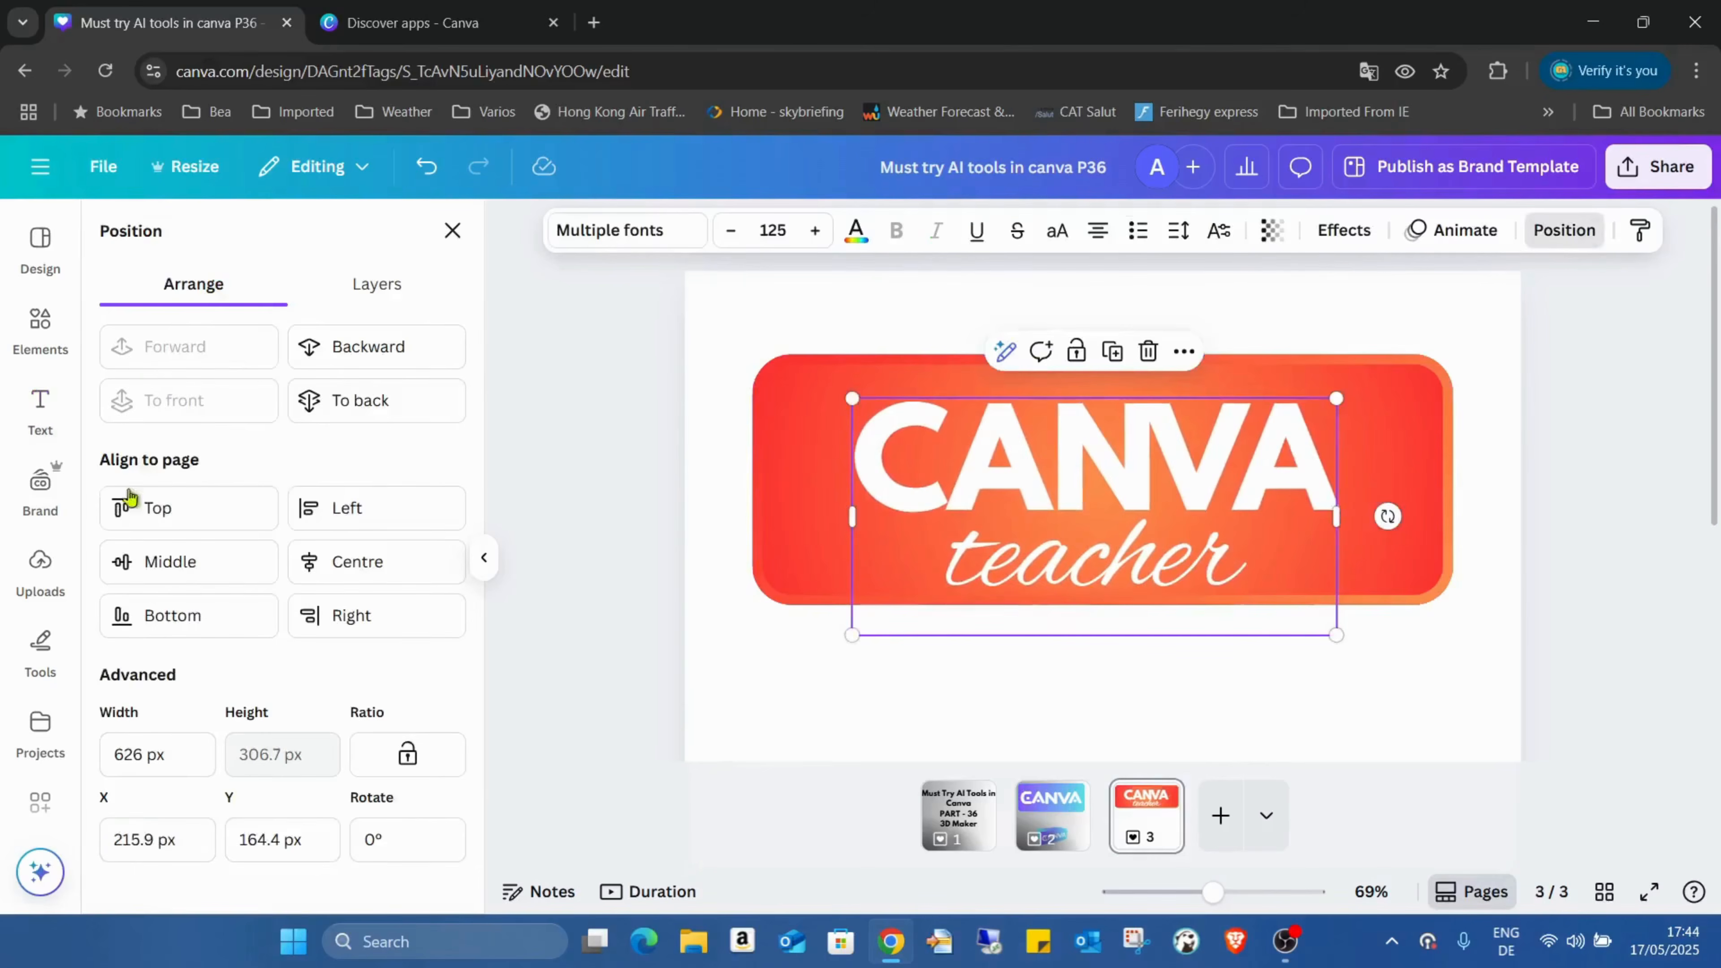
{"action": "left_click", "coordinate": [367, 567]}
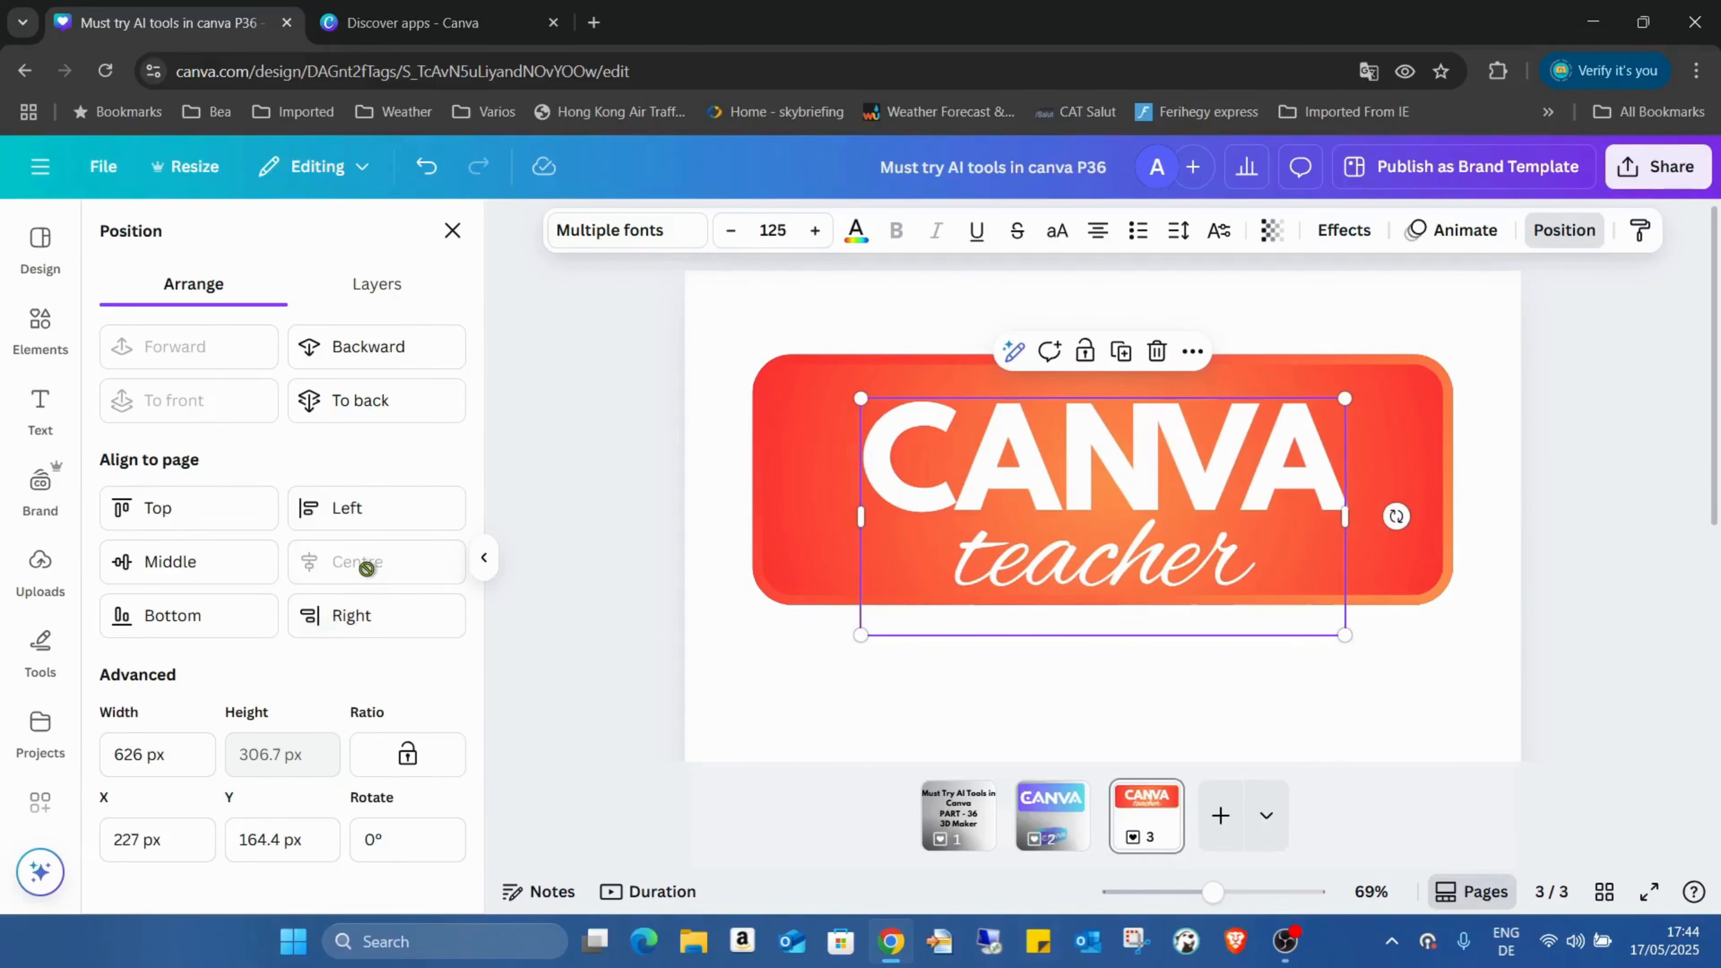
{"action": "left_click", "coordinate": [718, 438]}
{"action": "left_click", "coordinate": [804, 372]}
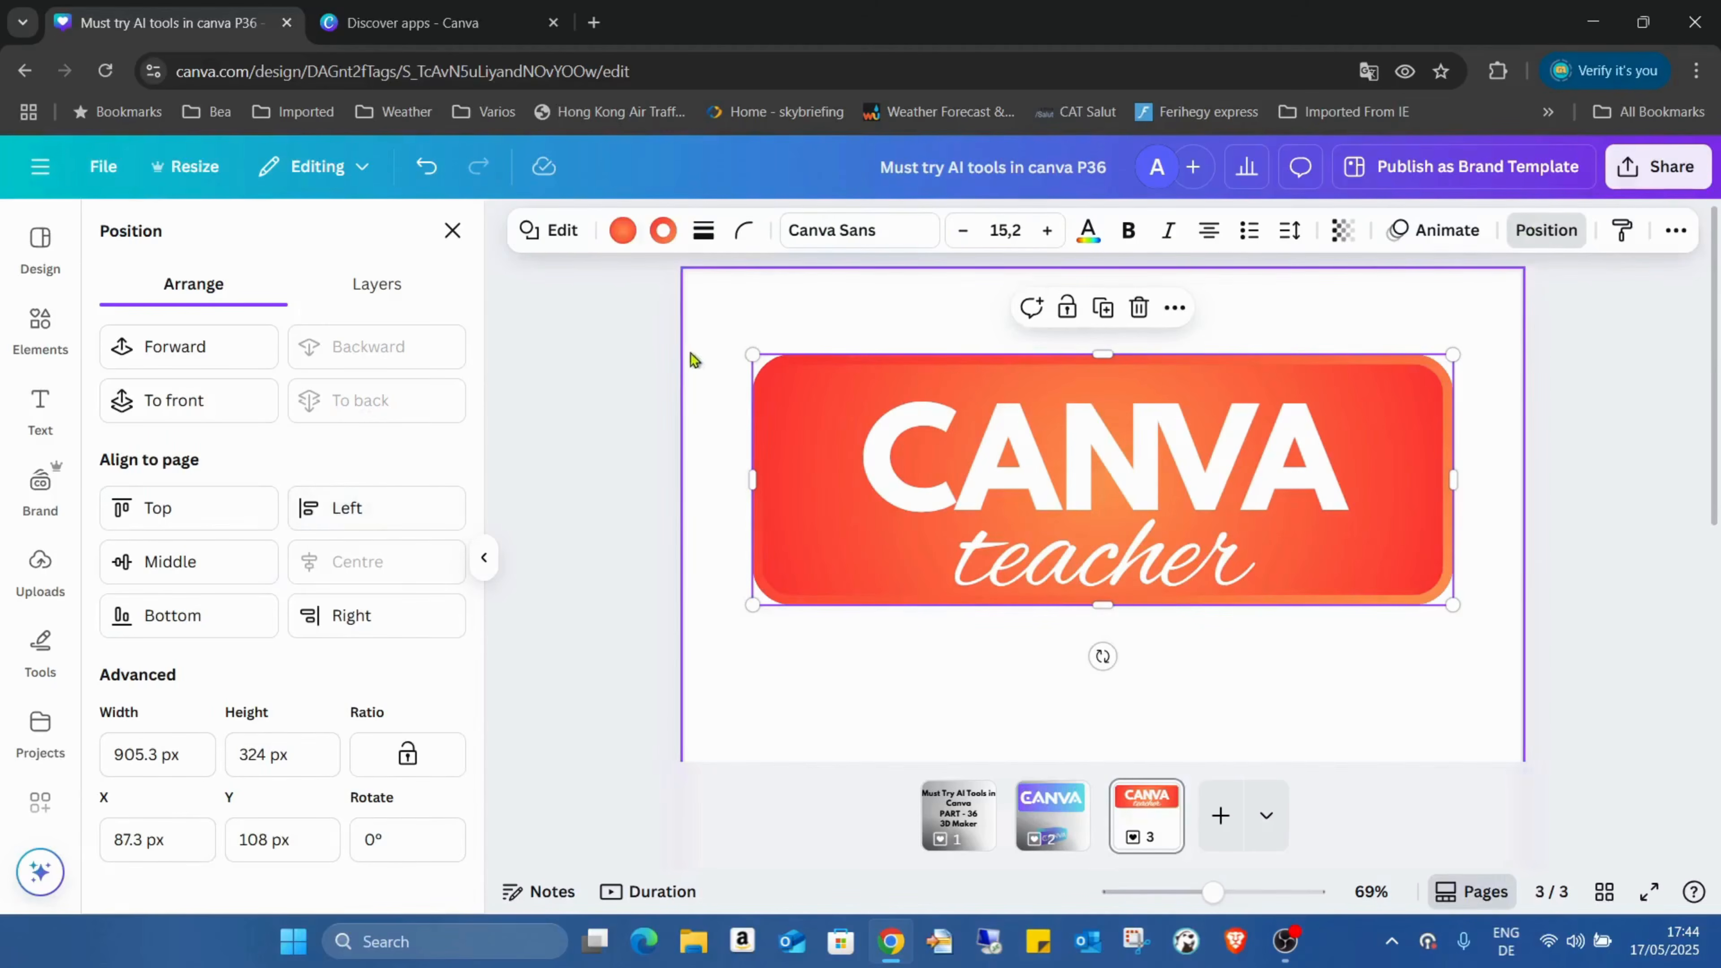
{"action": "left_click", "coordinate": [824, 302]}
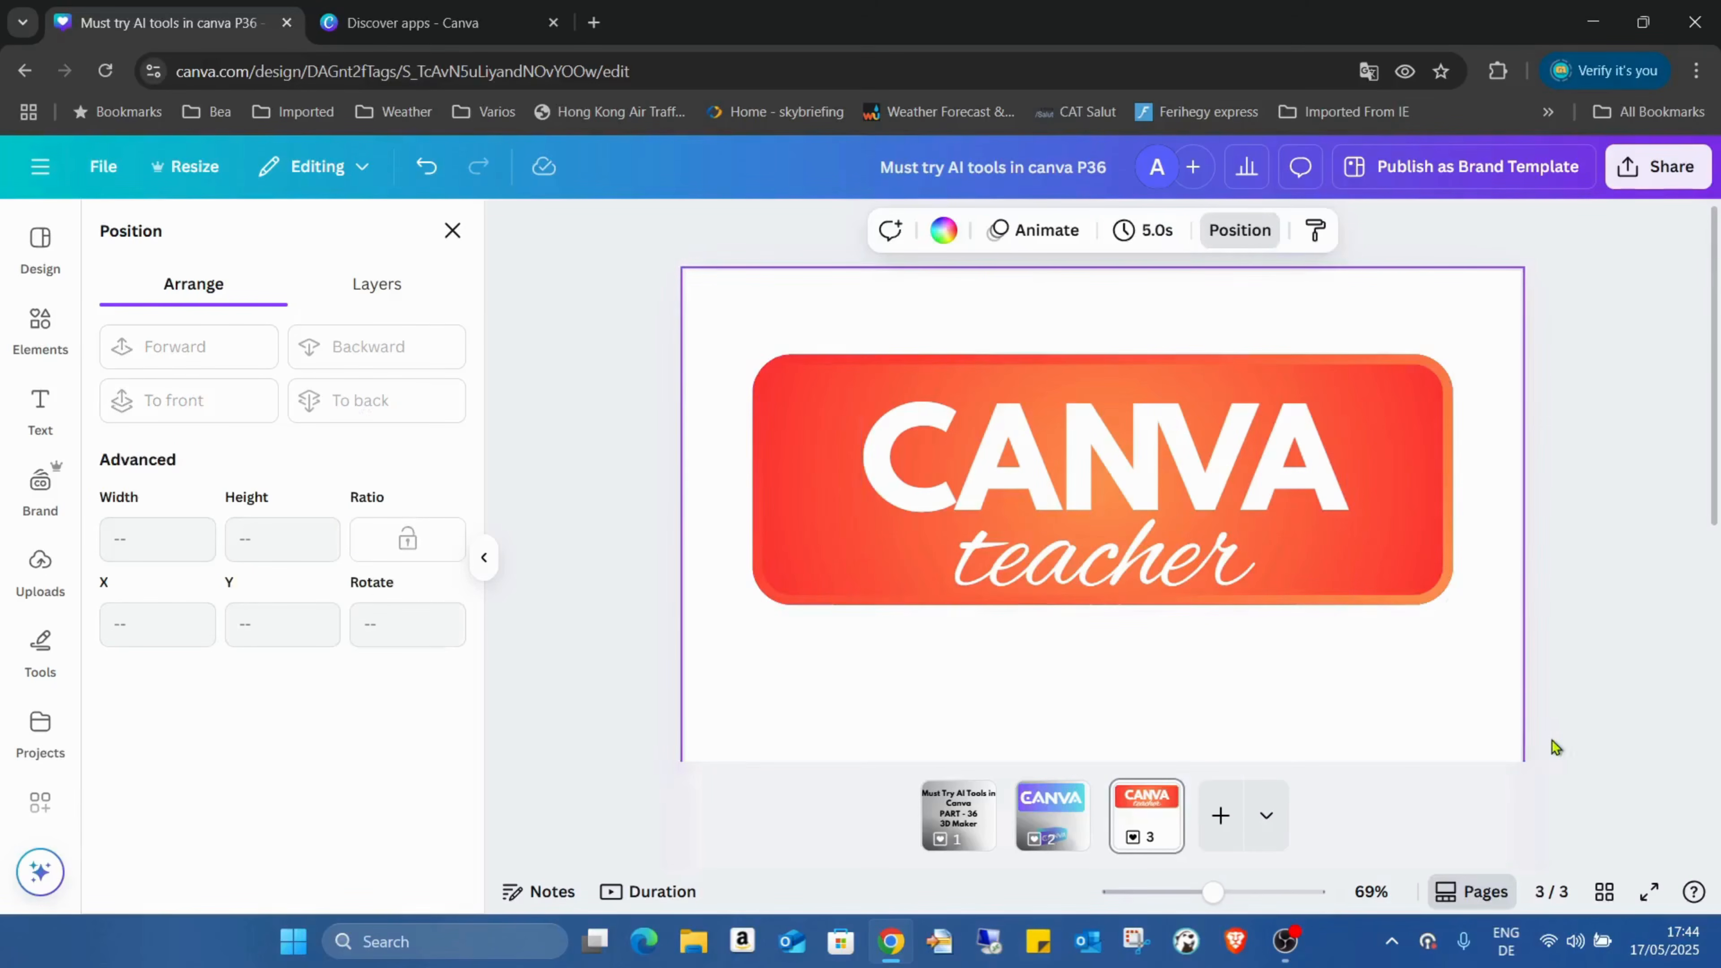
- Nudge the heading slightly up within the banner
{"action": "left_click_drag", "start_coordinate": [1210, 892], "coordinate": [1185, 892]}
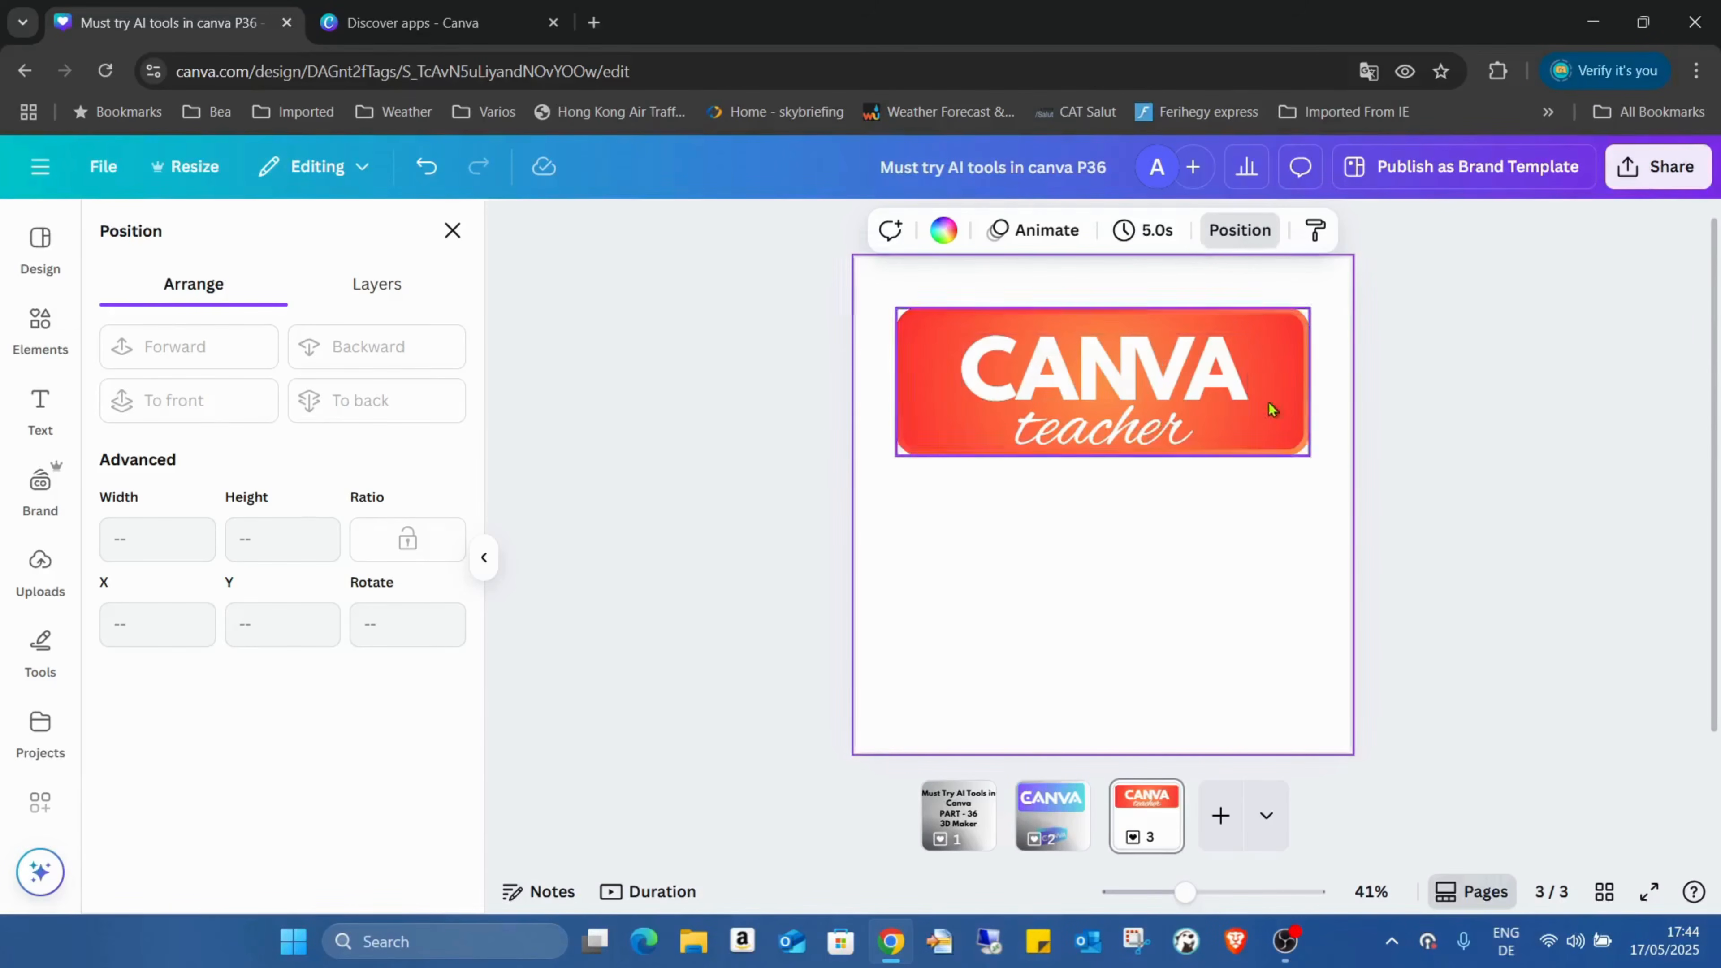
{"action": "left_click", "coordinate": [1109, 372]}
{"action": "left_click", "coordinate": [1189, 555]}
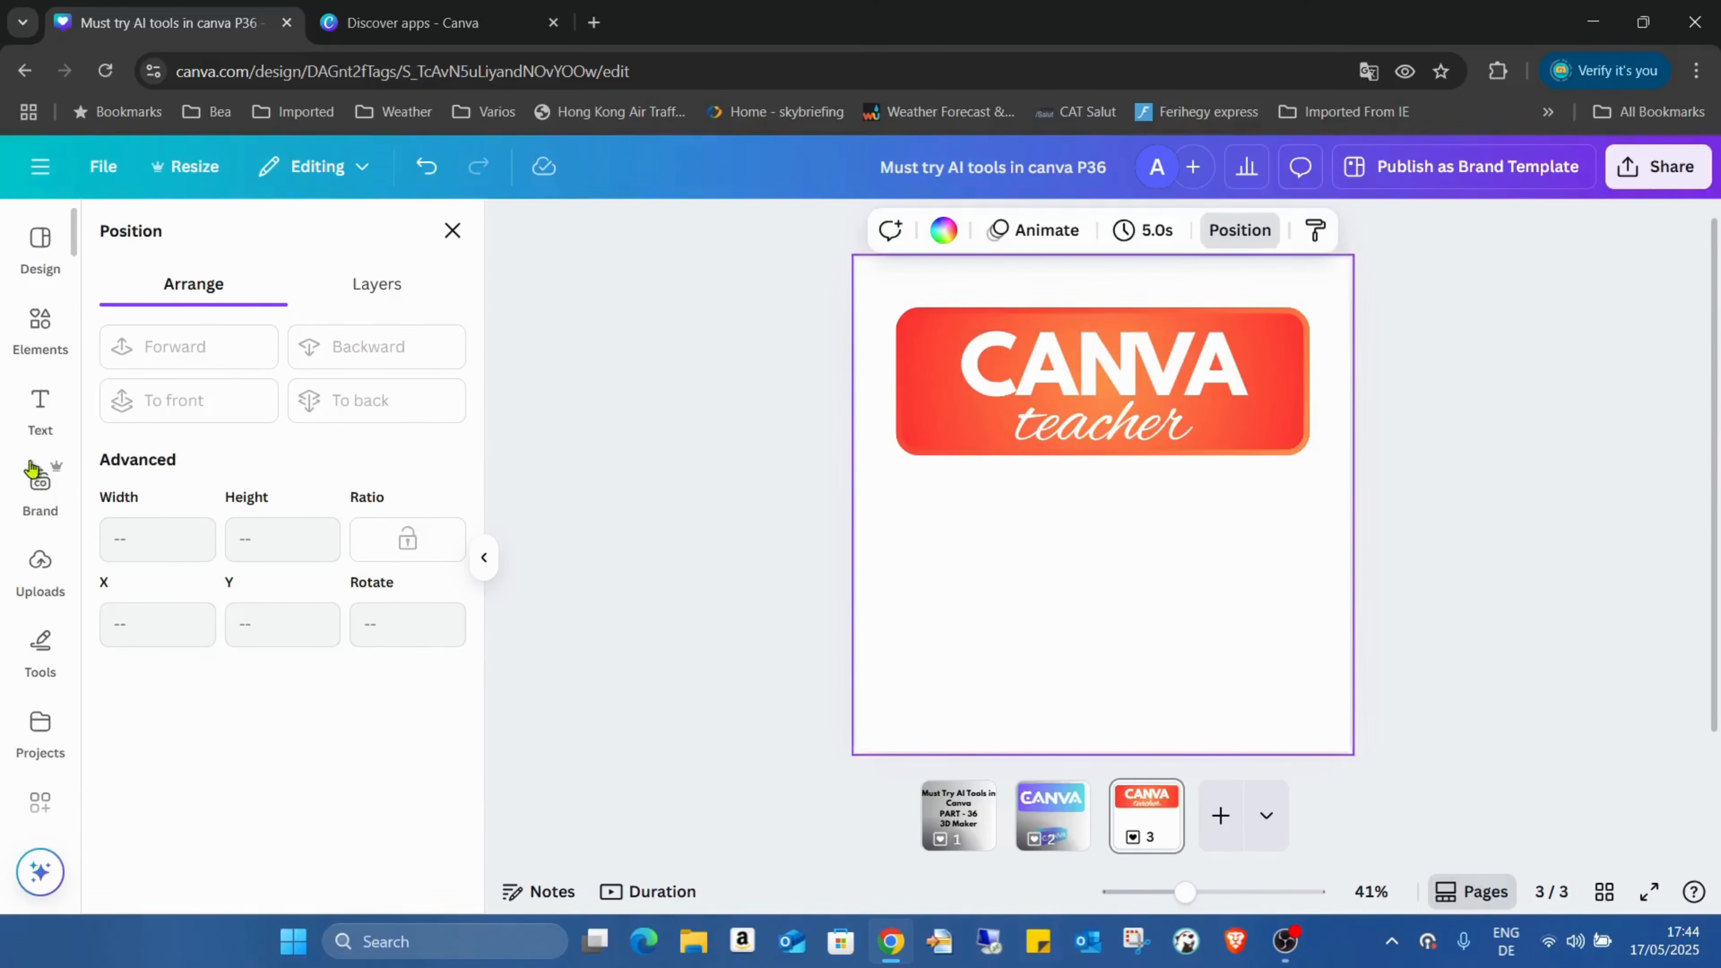
- Search the apps for "3d" and open the 3D Maker app
{"action": "scroll", "coordinate": [20, 461], "scroll_direction": "down", "scroll_amount": 1}
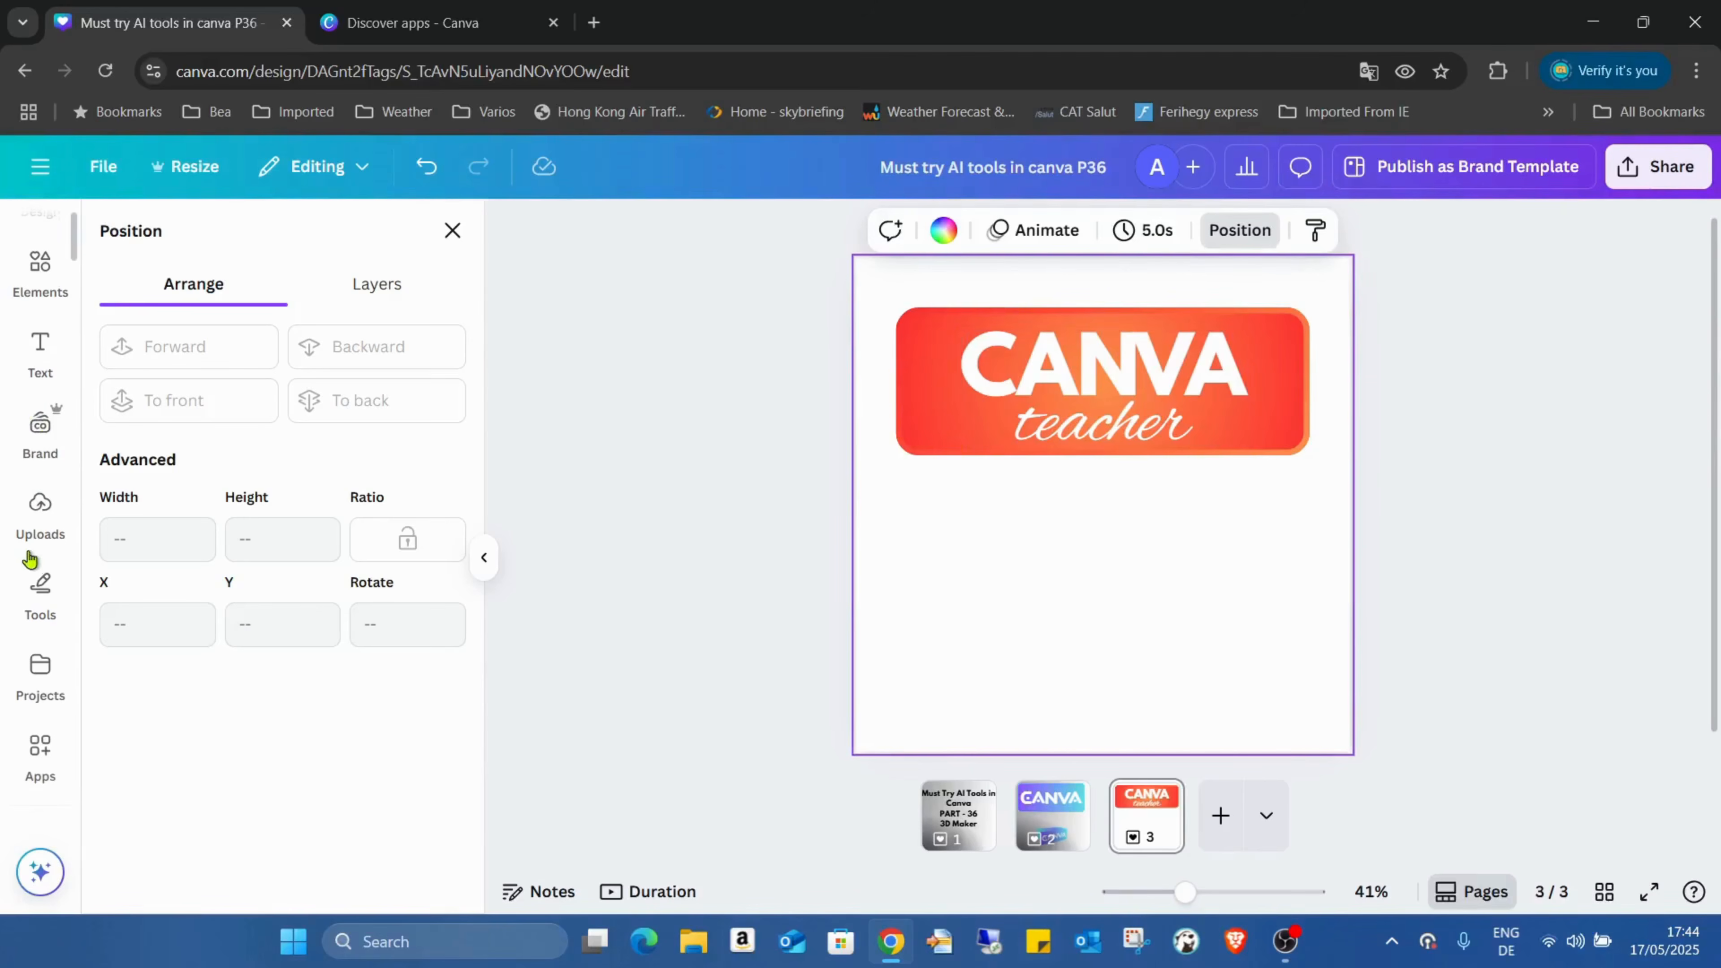
{"action": "left_click", "coordinate": [40, 748]}
{"action": "left_click", "coordinate": [286, 242]}
{"action": "type", "text": "3d"}
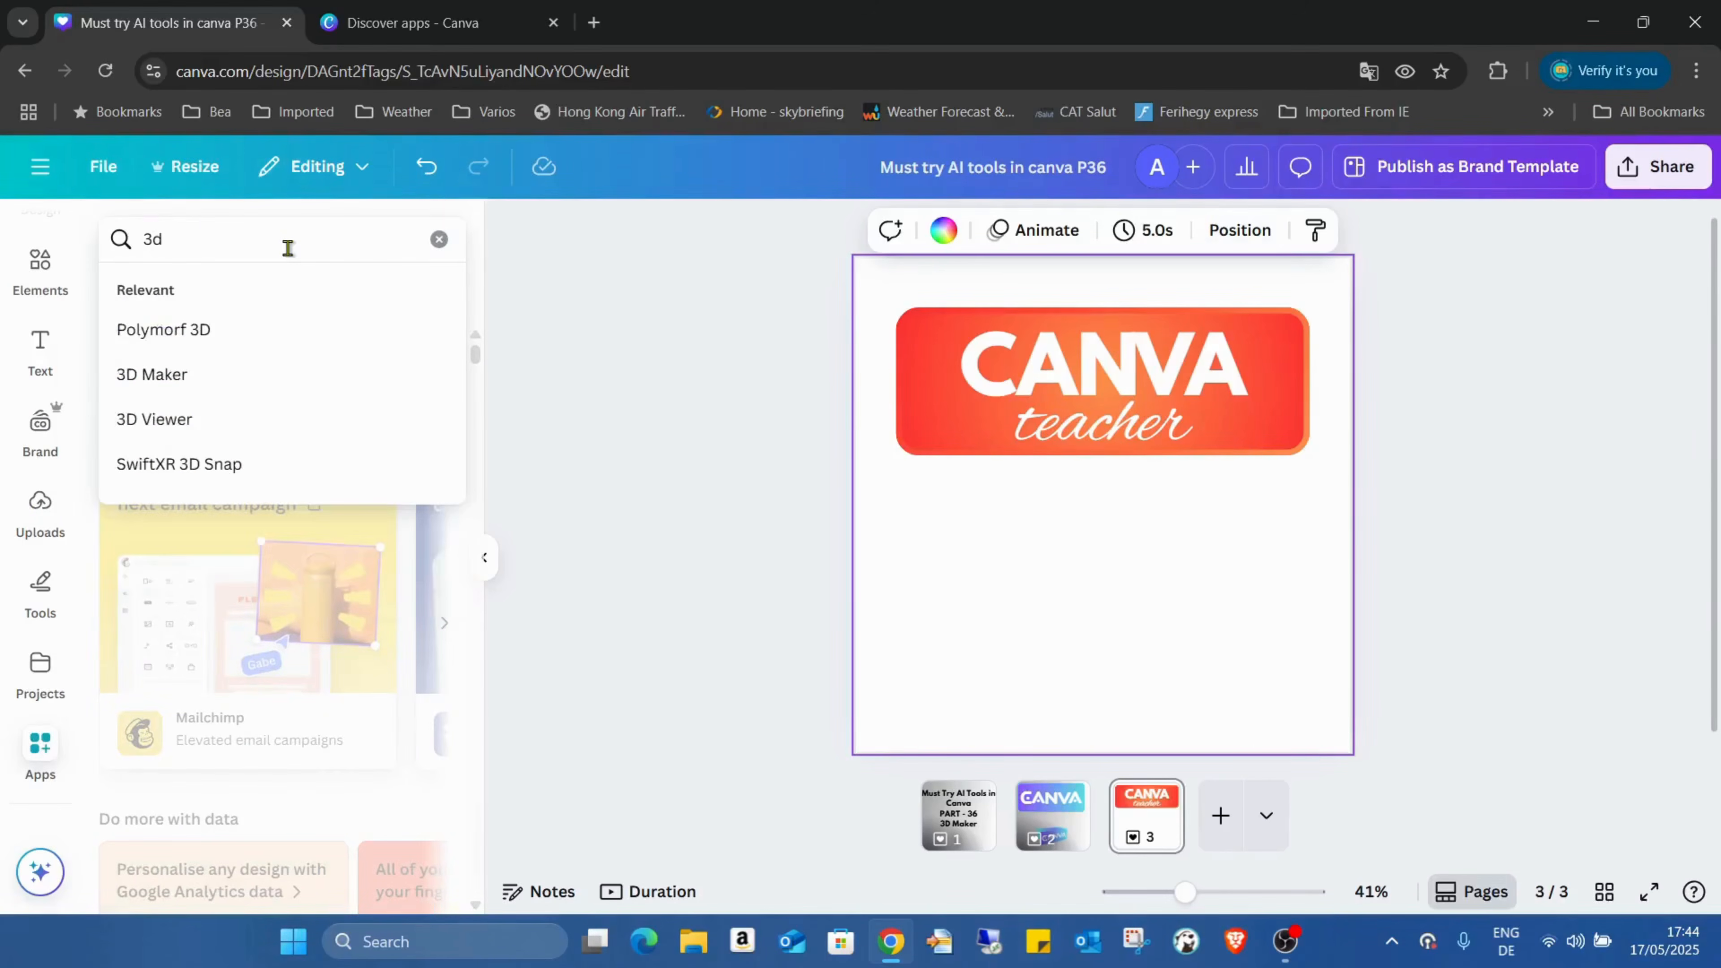
{"action": "left_click", "coordinate": [248, 375]}
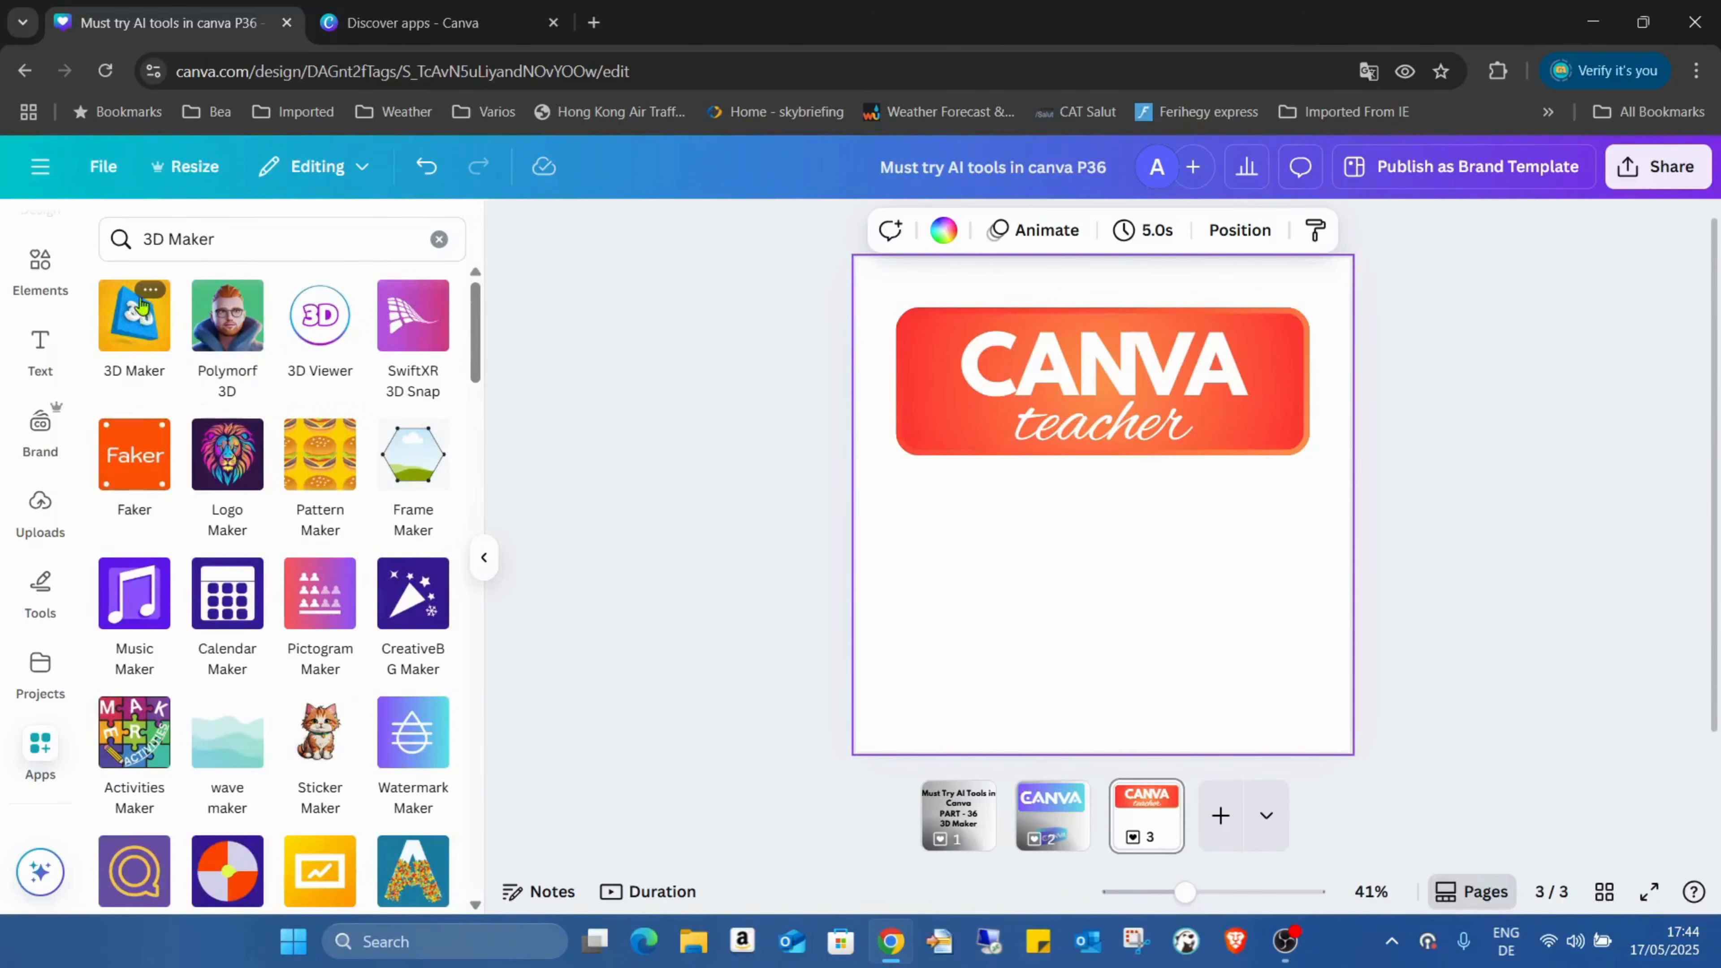
{"action": "left_click", "coordinate": [152, 291]}
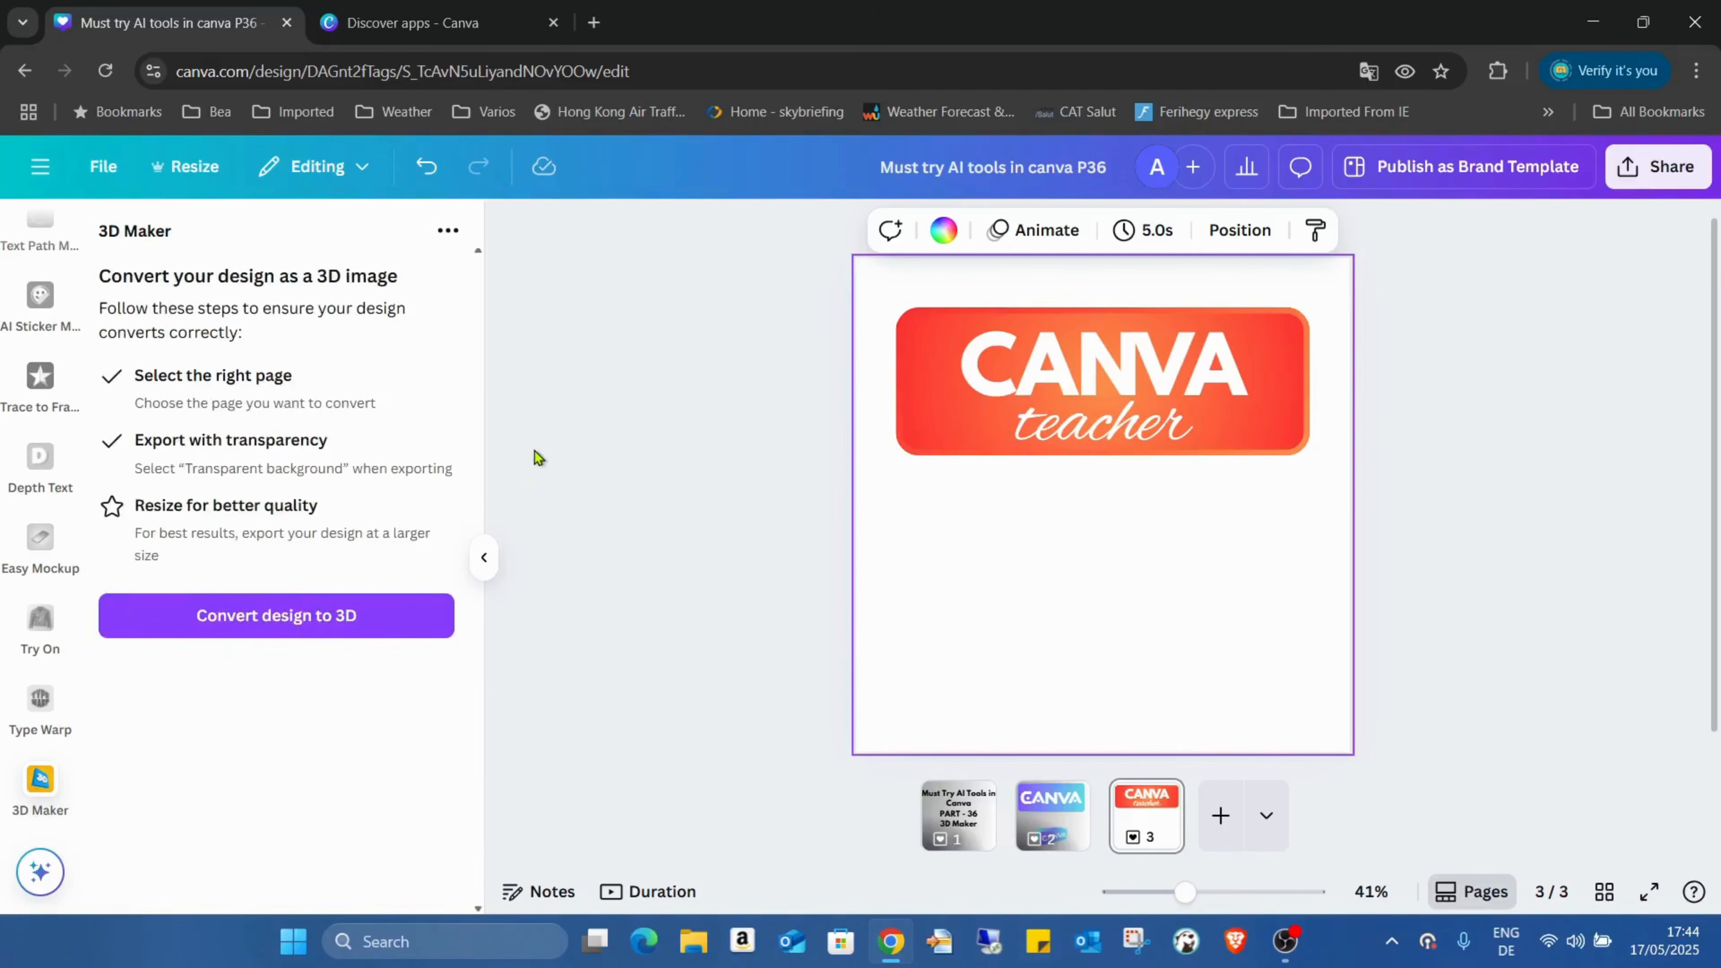
- Start converting the banner design to 3D, setting the export size to 3.125 with a transparent background
{"action": "left_click_drag", "start_coordinate": [878, 290], "coordinate": [1125, 547]}
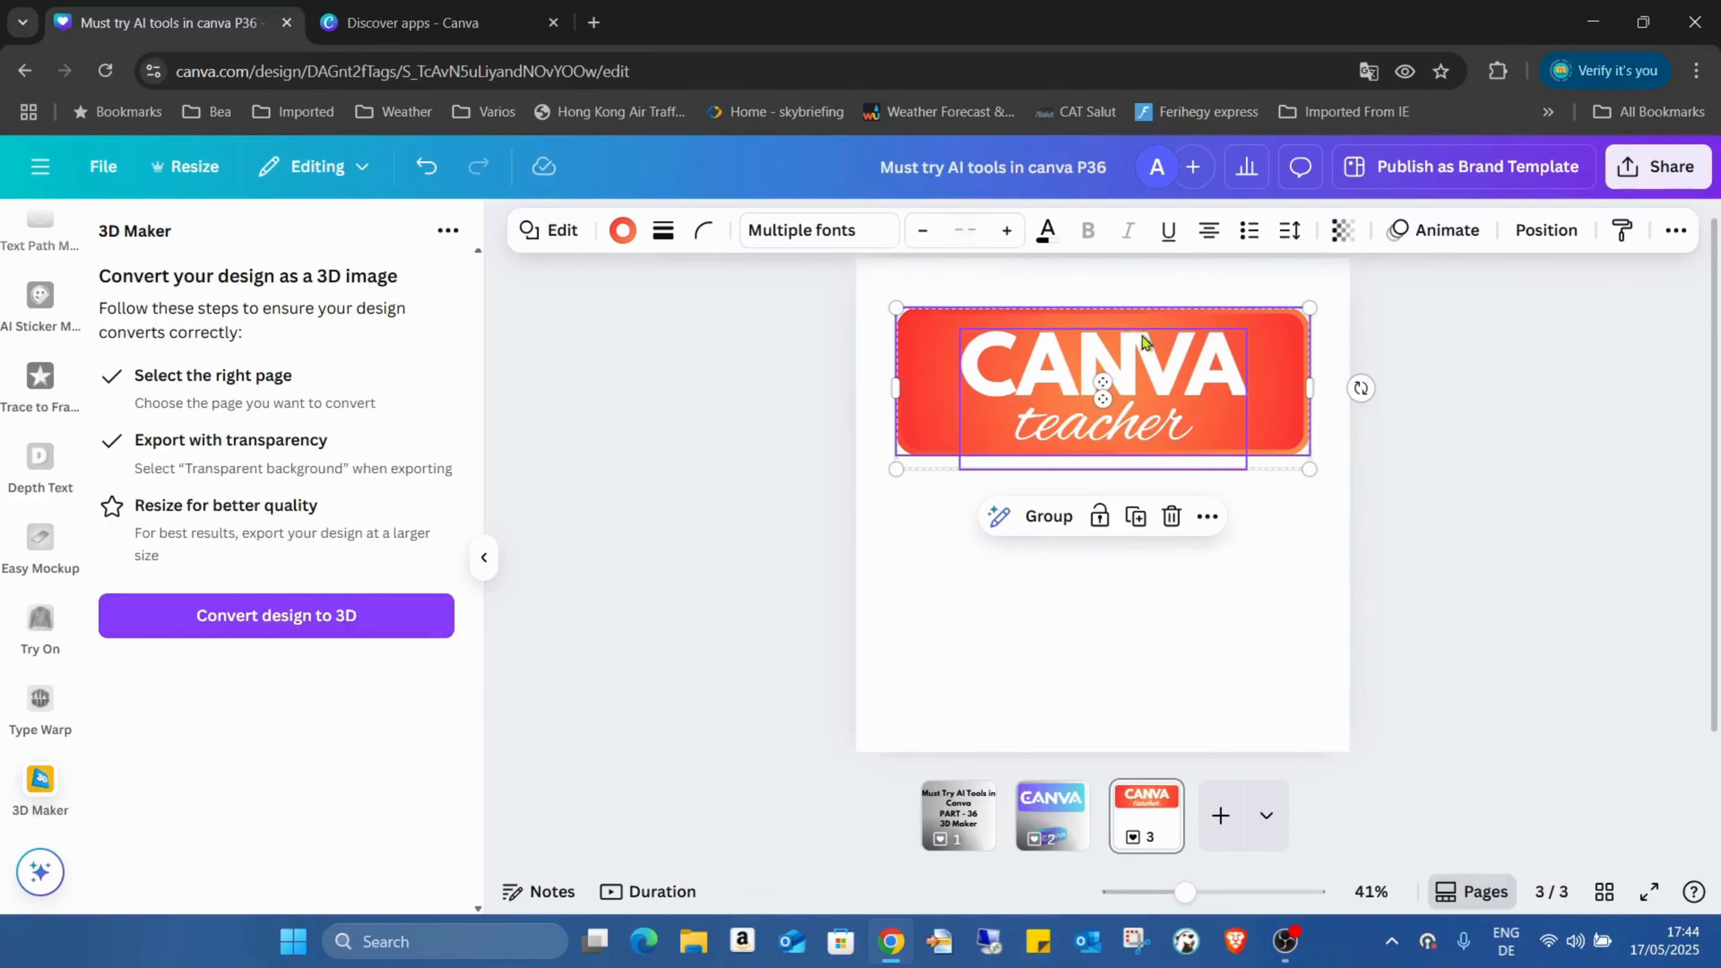
{"action": "left_click", "coordinate": [293, 625]}
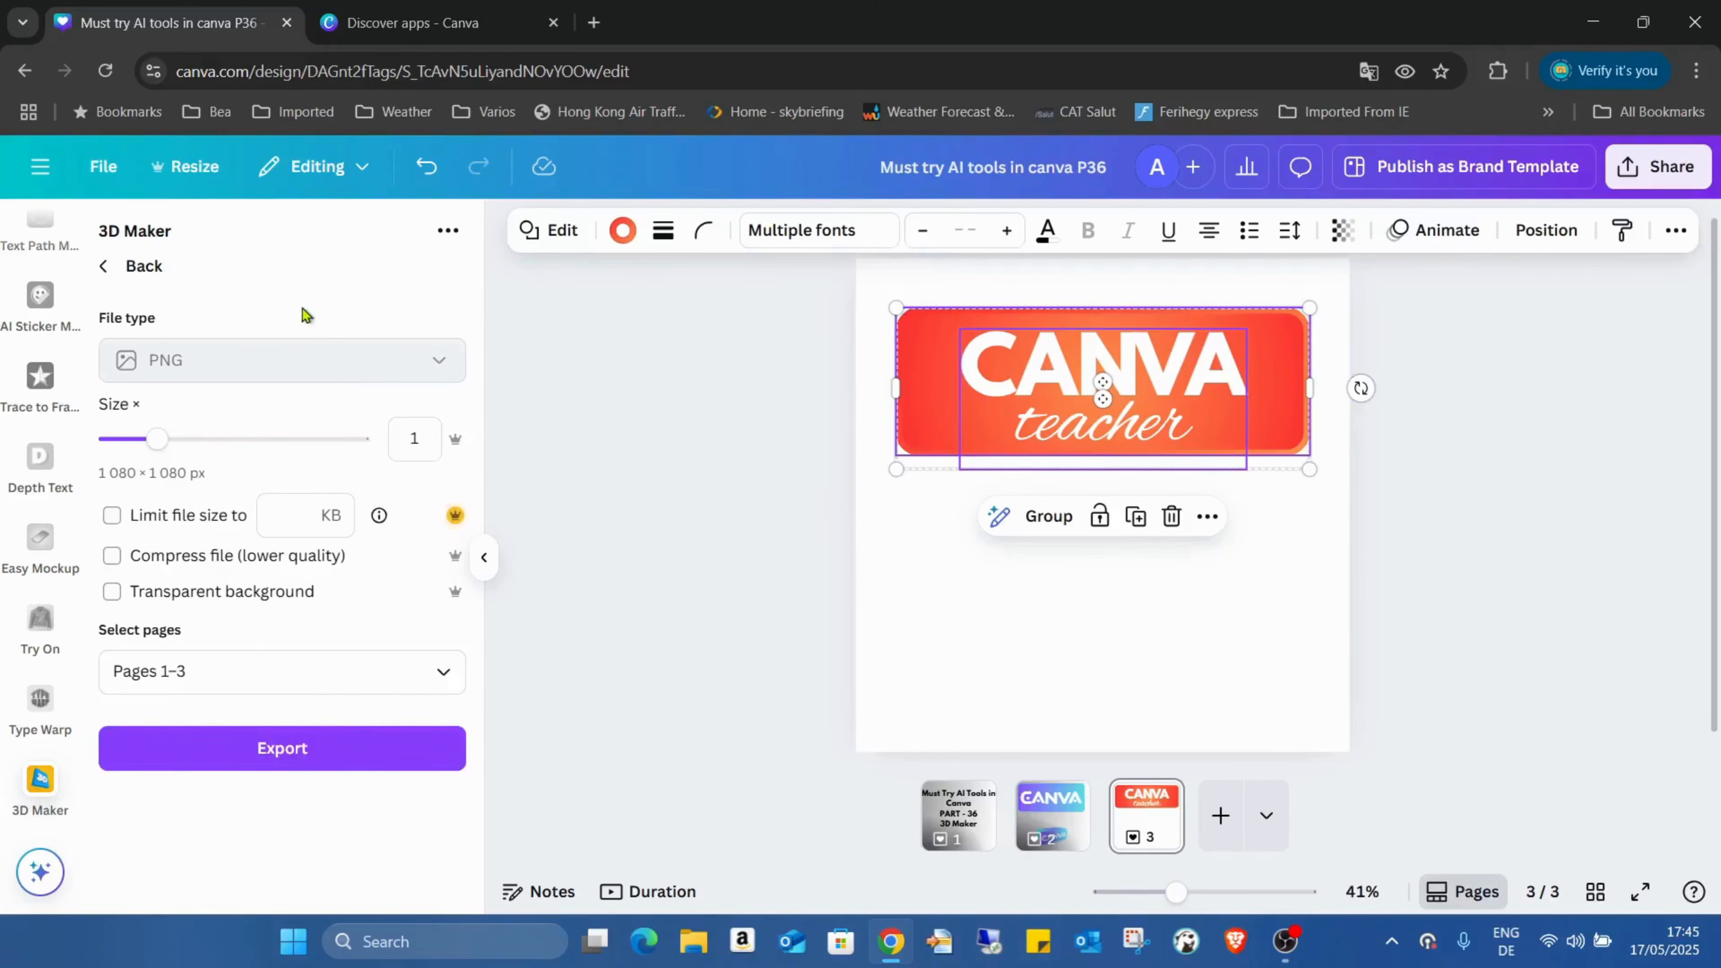
{"action": "left_click_drag", "start_coordinate": [156, 439], "coordinate": [629, 470]}
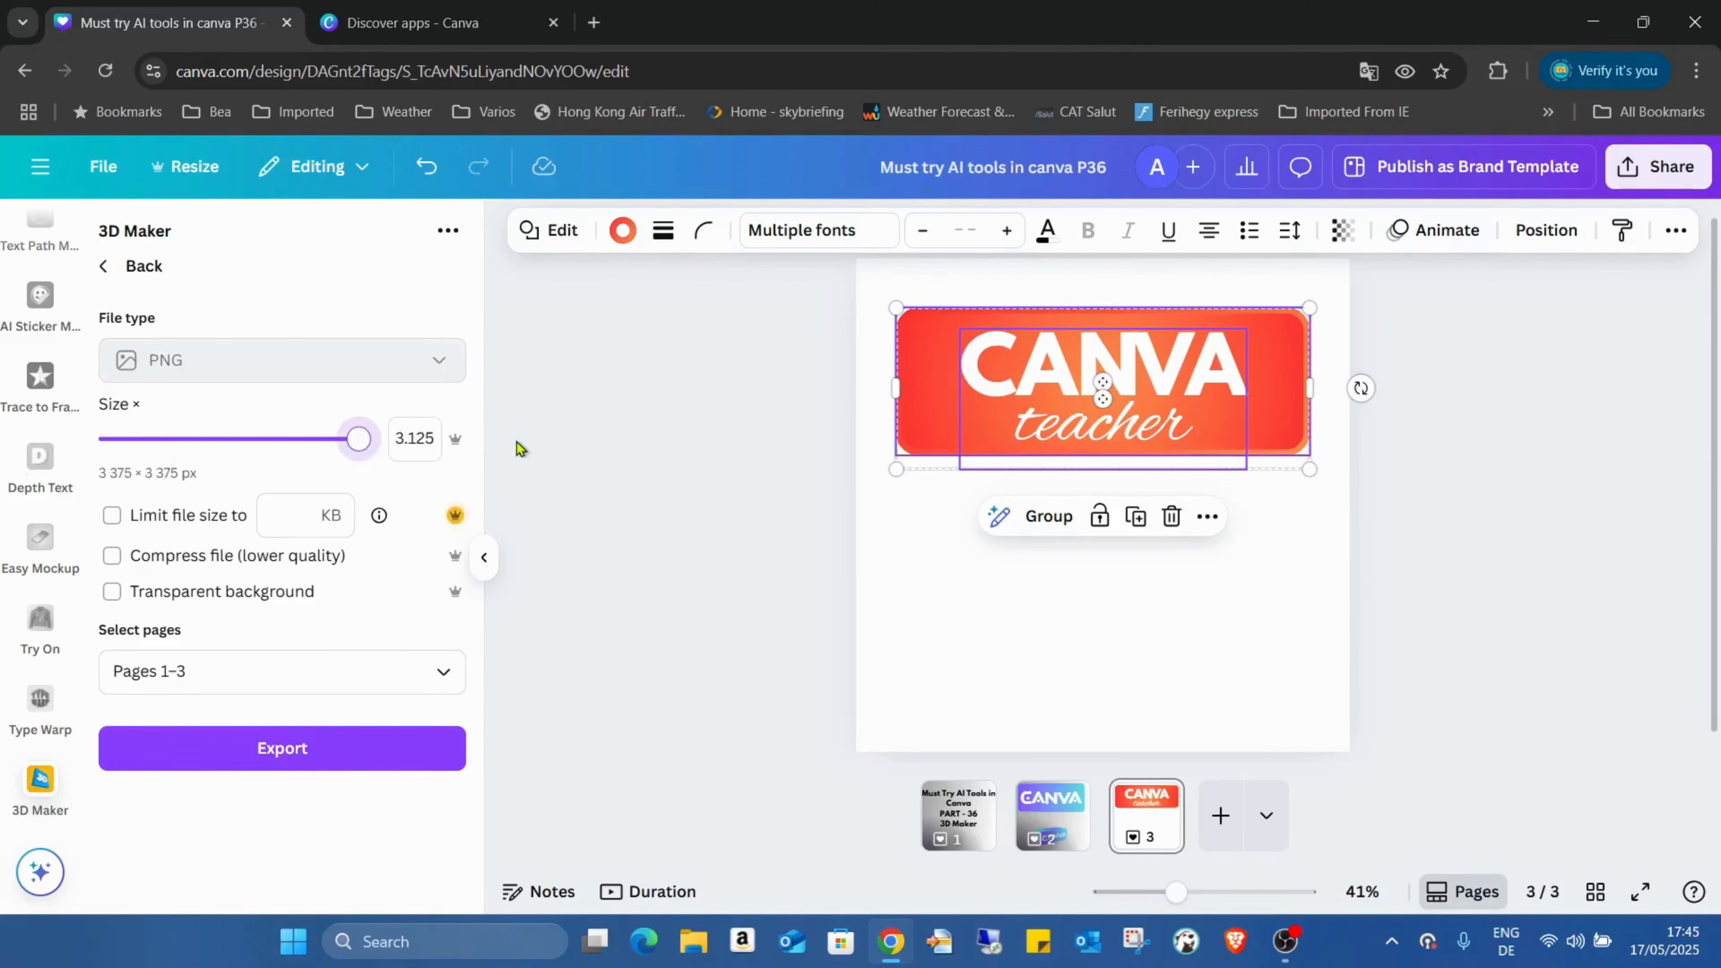
{"action": "left_click", "coordinate": [112, 591]}
- Restrict the 3D Maker export to page 3 only and export the design
{"action": "left_click", "coordinate": [447, 674]}
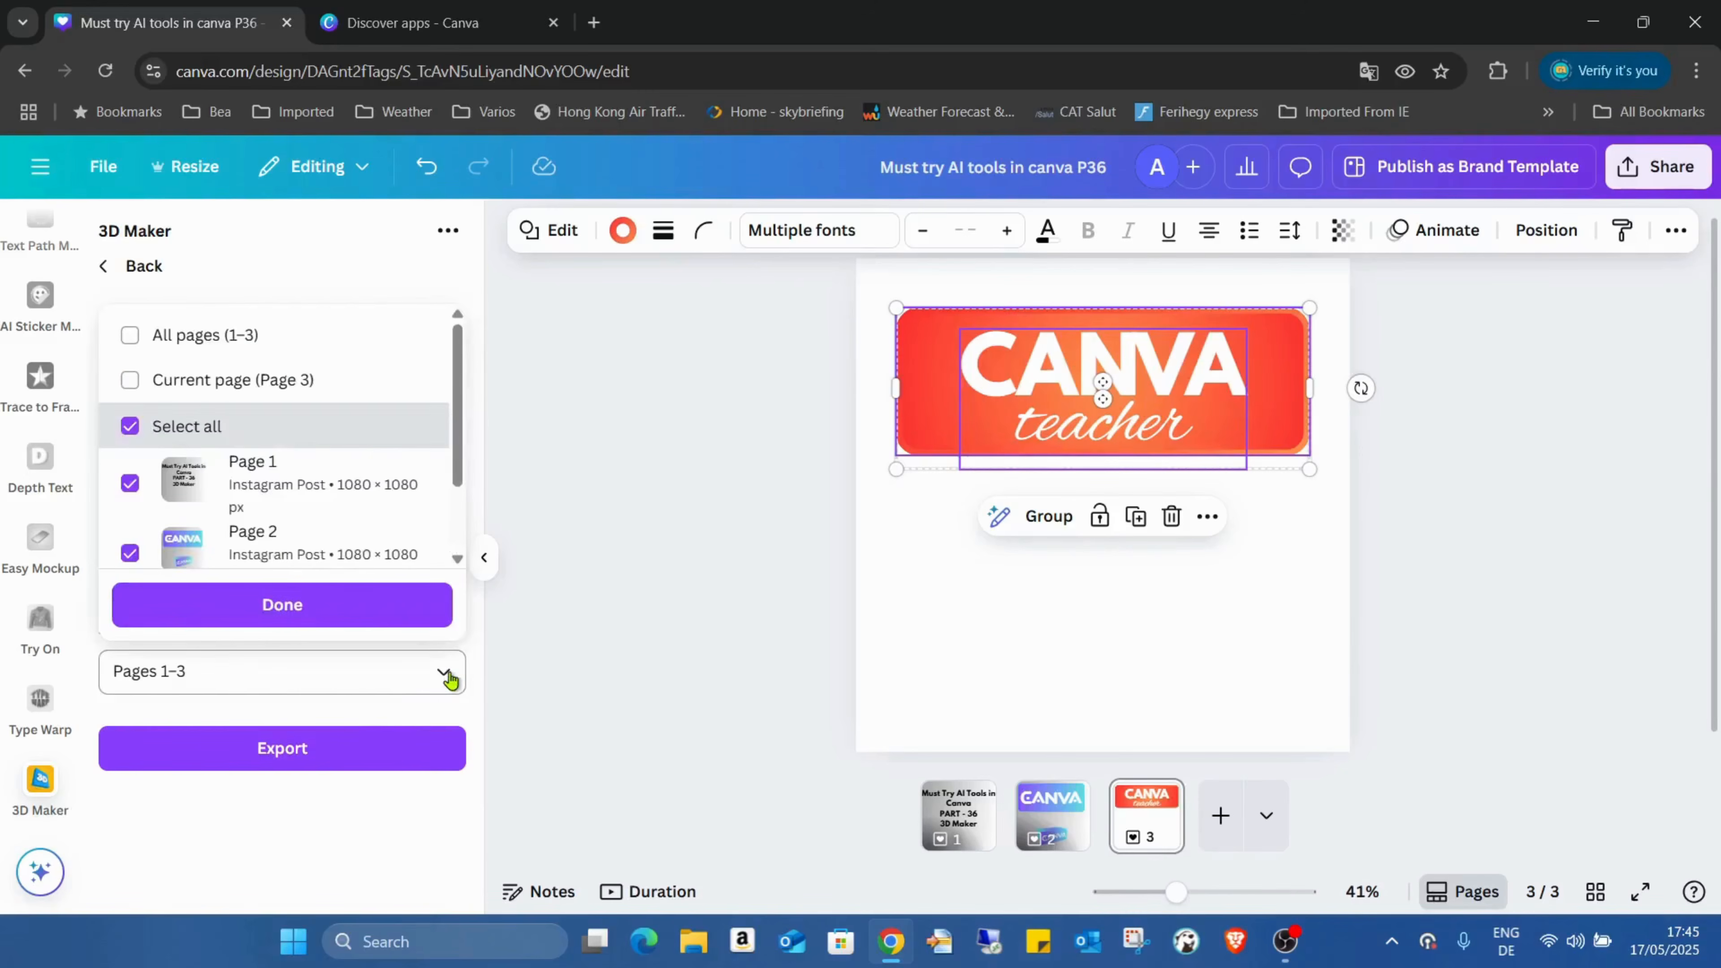
{"action": "left_click", "coordinate": [131, 407]}
{"action": "scroll", "coordinate": [145, 422], "scroll_direction": "down", "scroll_amount": 2}
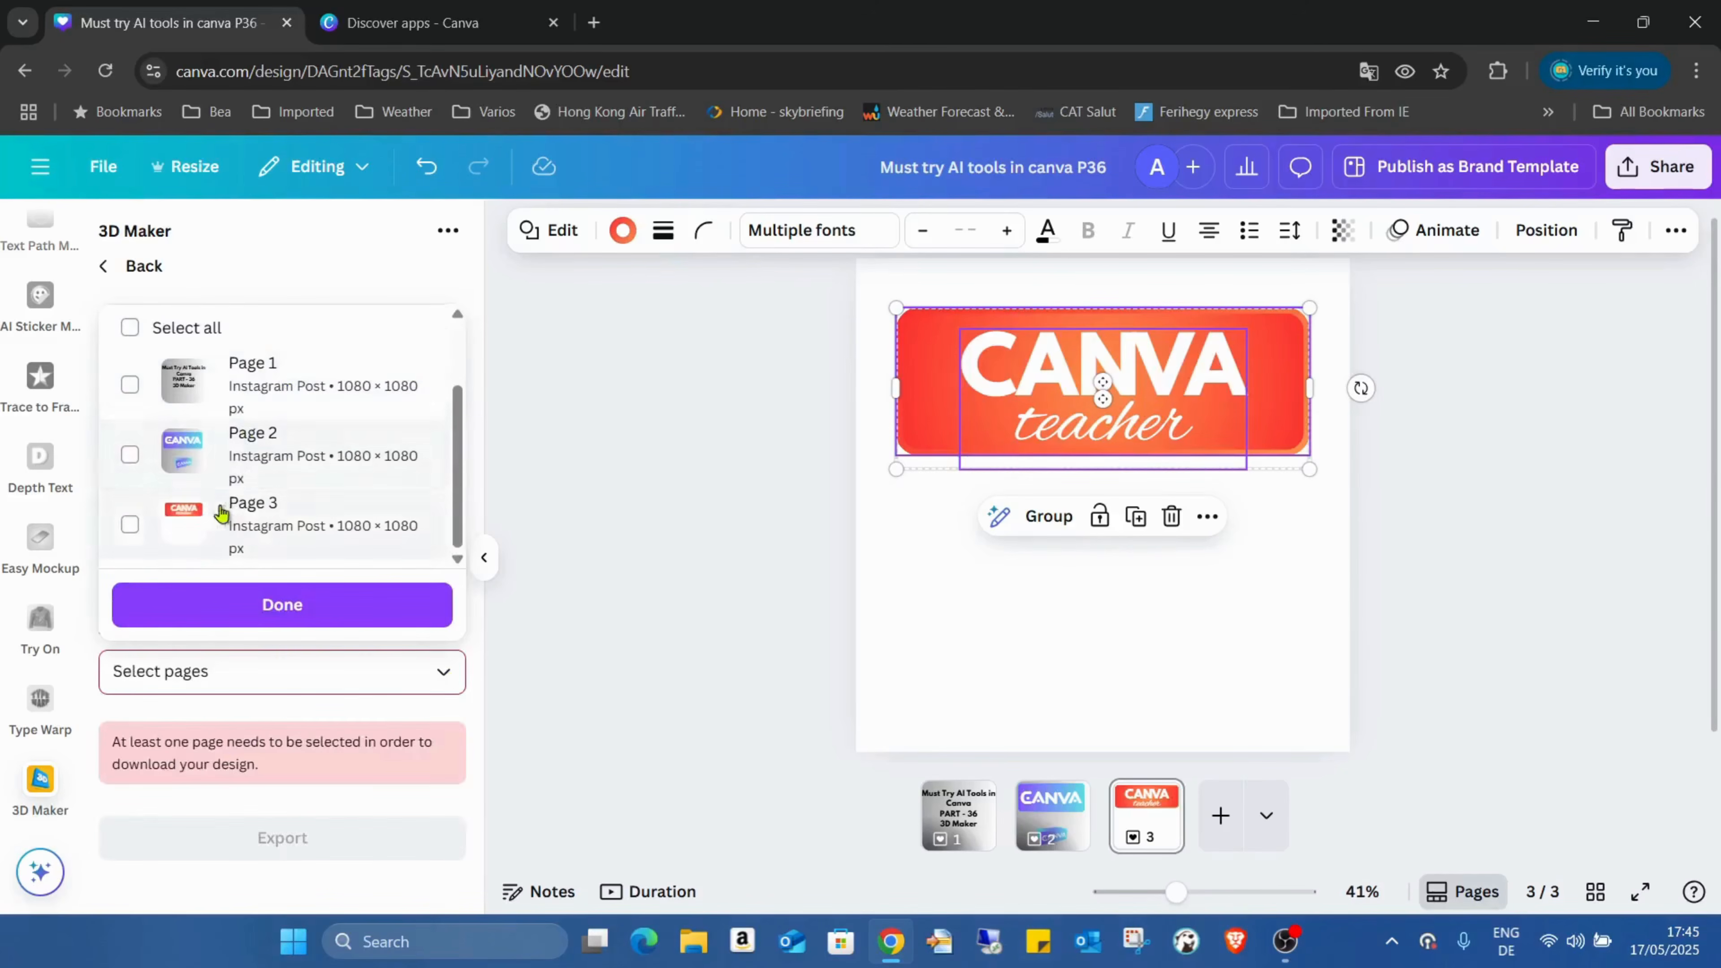
{"action": "left_click", "coordinate": [130, 524]}
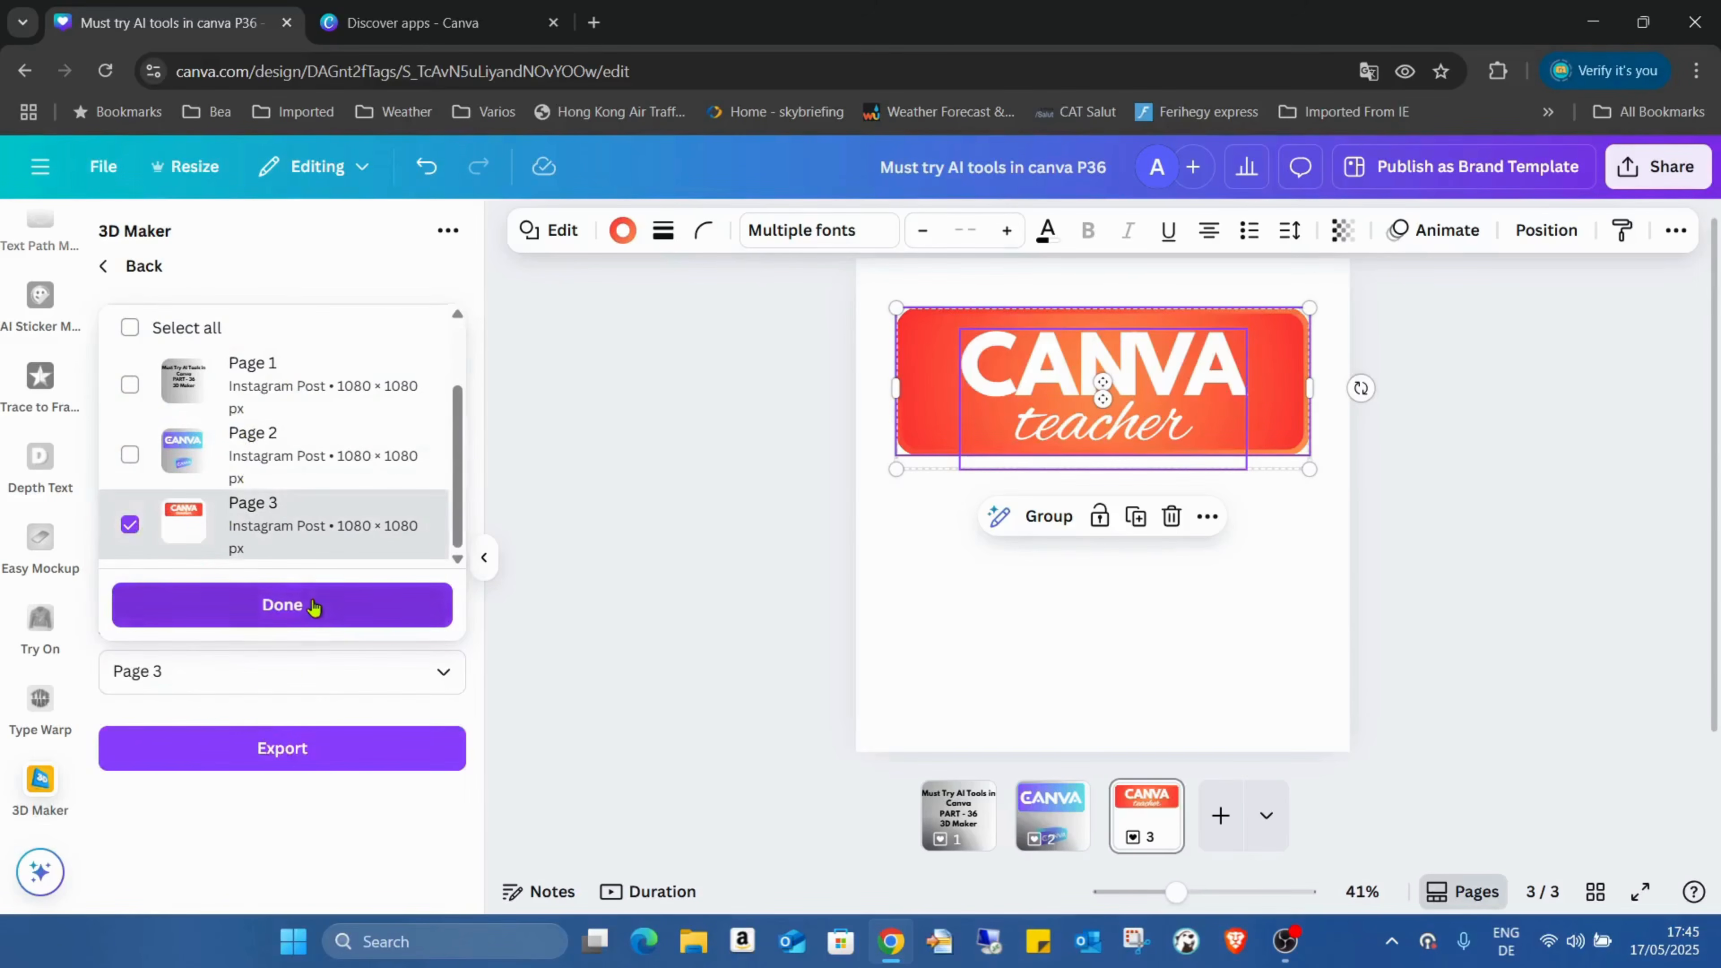
{"action": "left_click", "coordinate": [313, 605]}
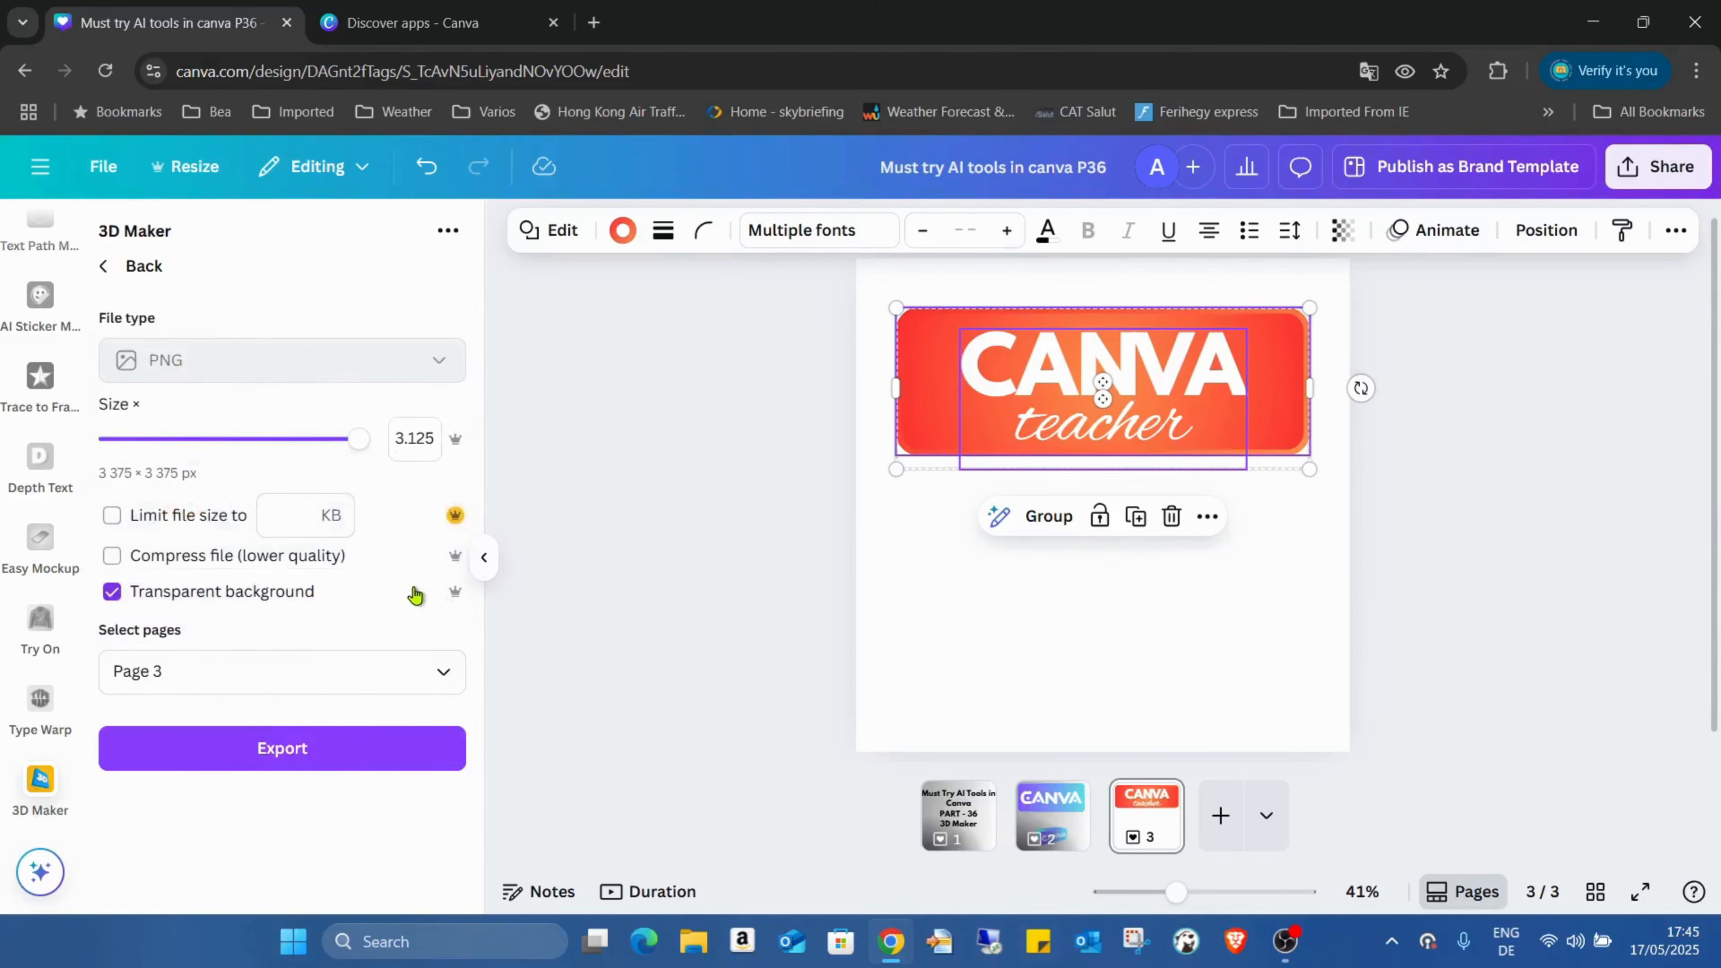
{"action": "left_click", "coordinate": [361, 768]}
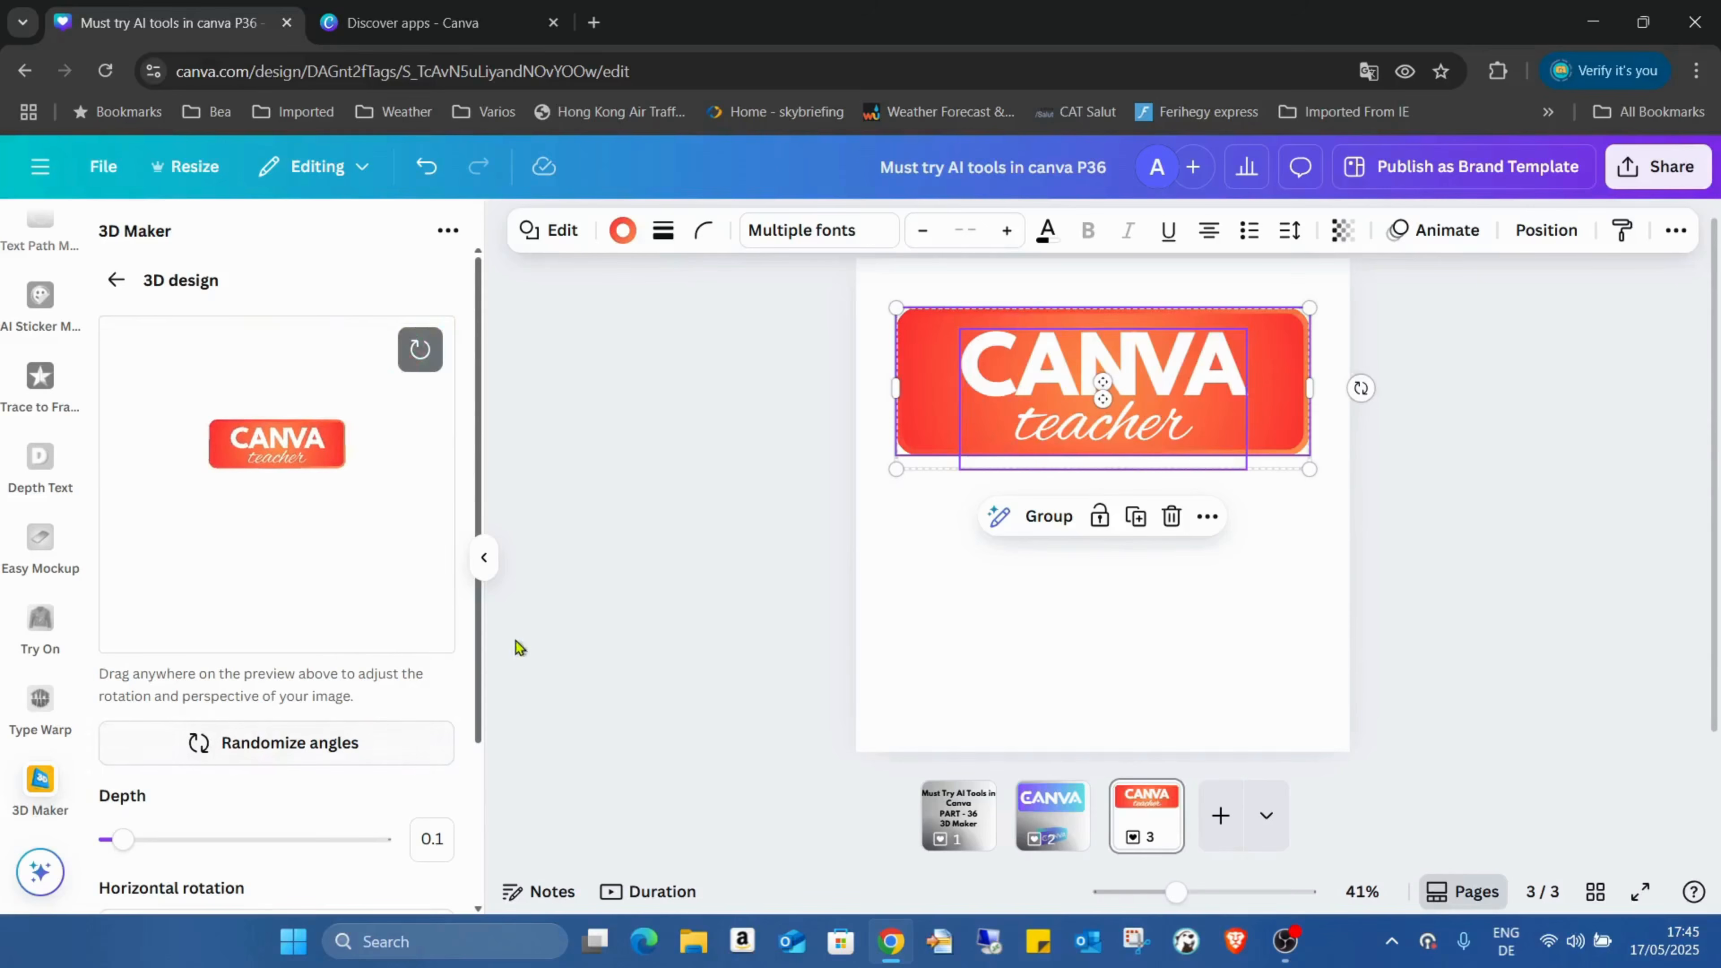
- Set the depth of the 3D banner to 1.2
{"action": "left_click_drag", "start_coordinate": [482, 655], "coordinate": [483, 715]}
{"action": "left_click_drag", "start_coordinate": [123, 762], "coordinate": [271, 775]}
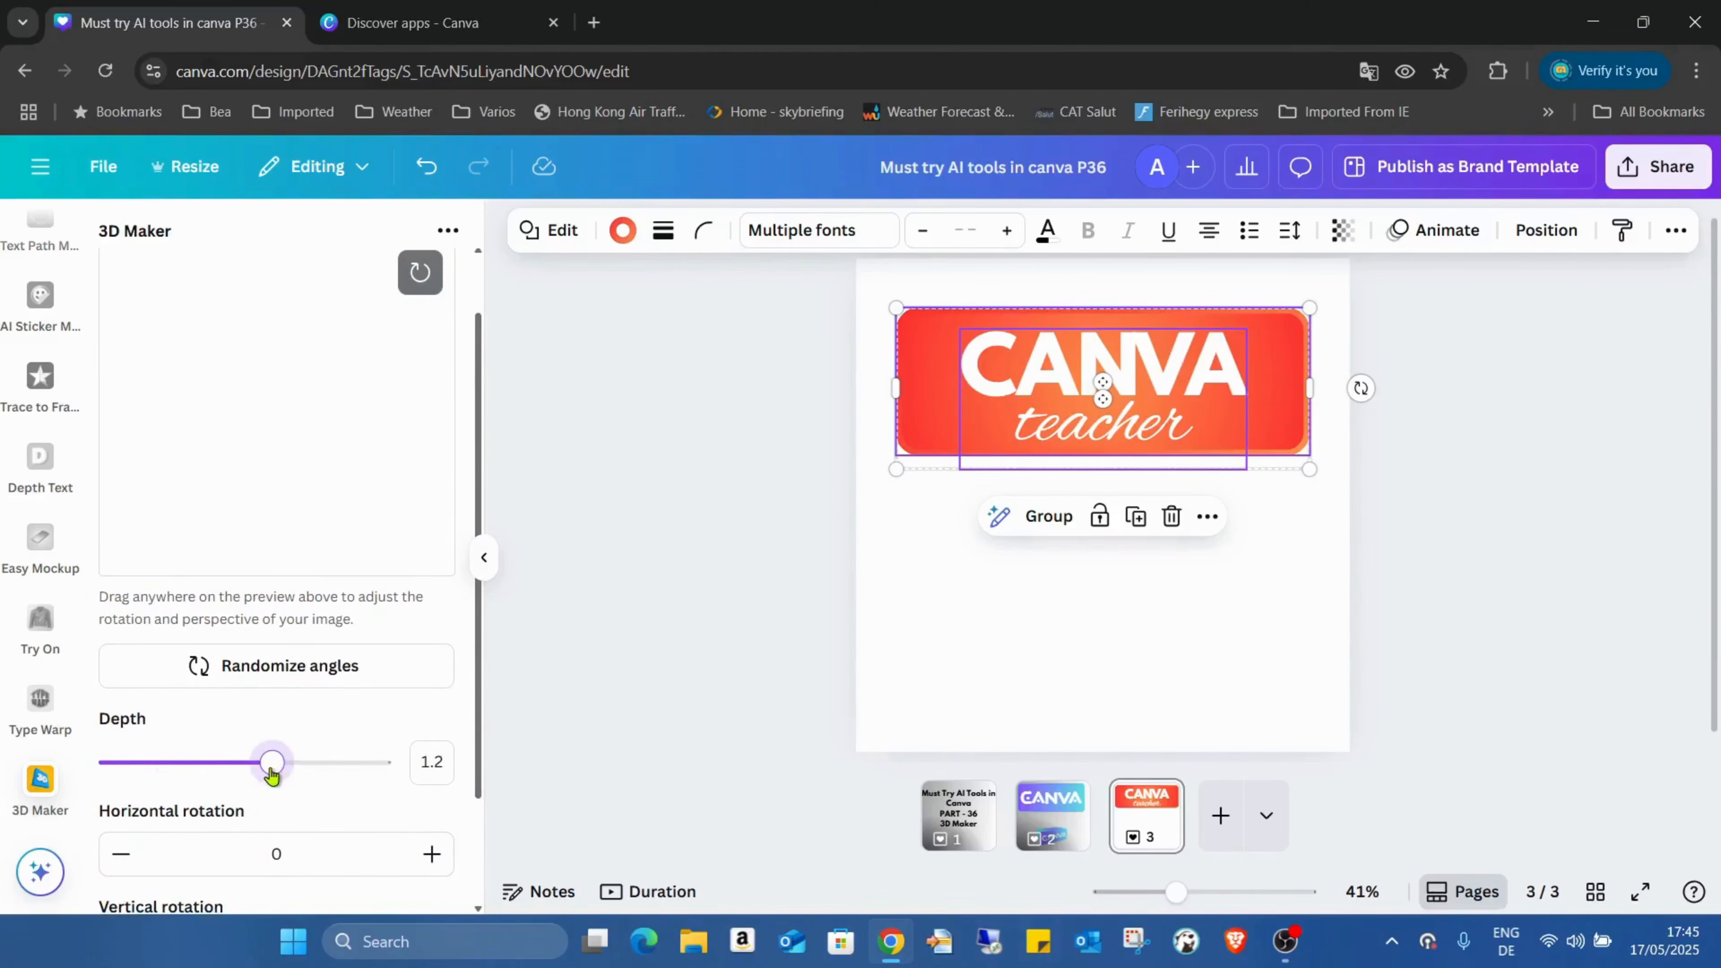
{"action": "scroll", "coordinate": [340, 709], "scroll_direction": "down", "scroll_amount": 2}
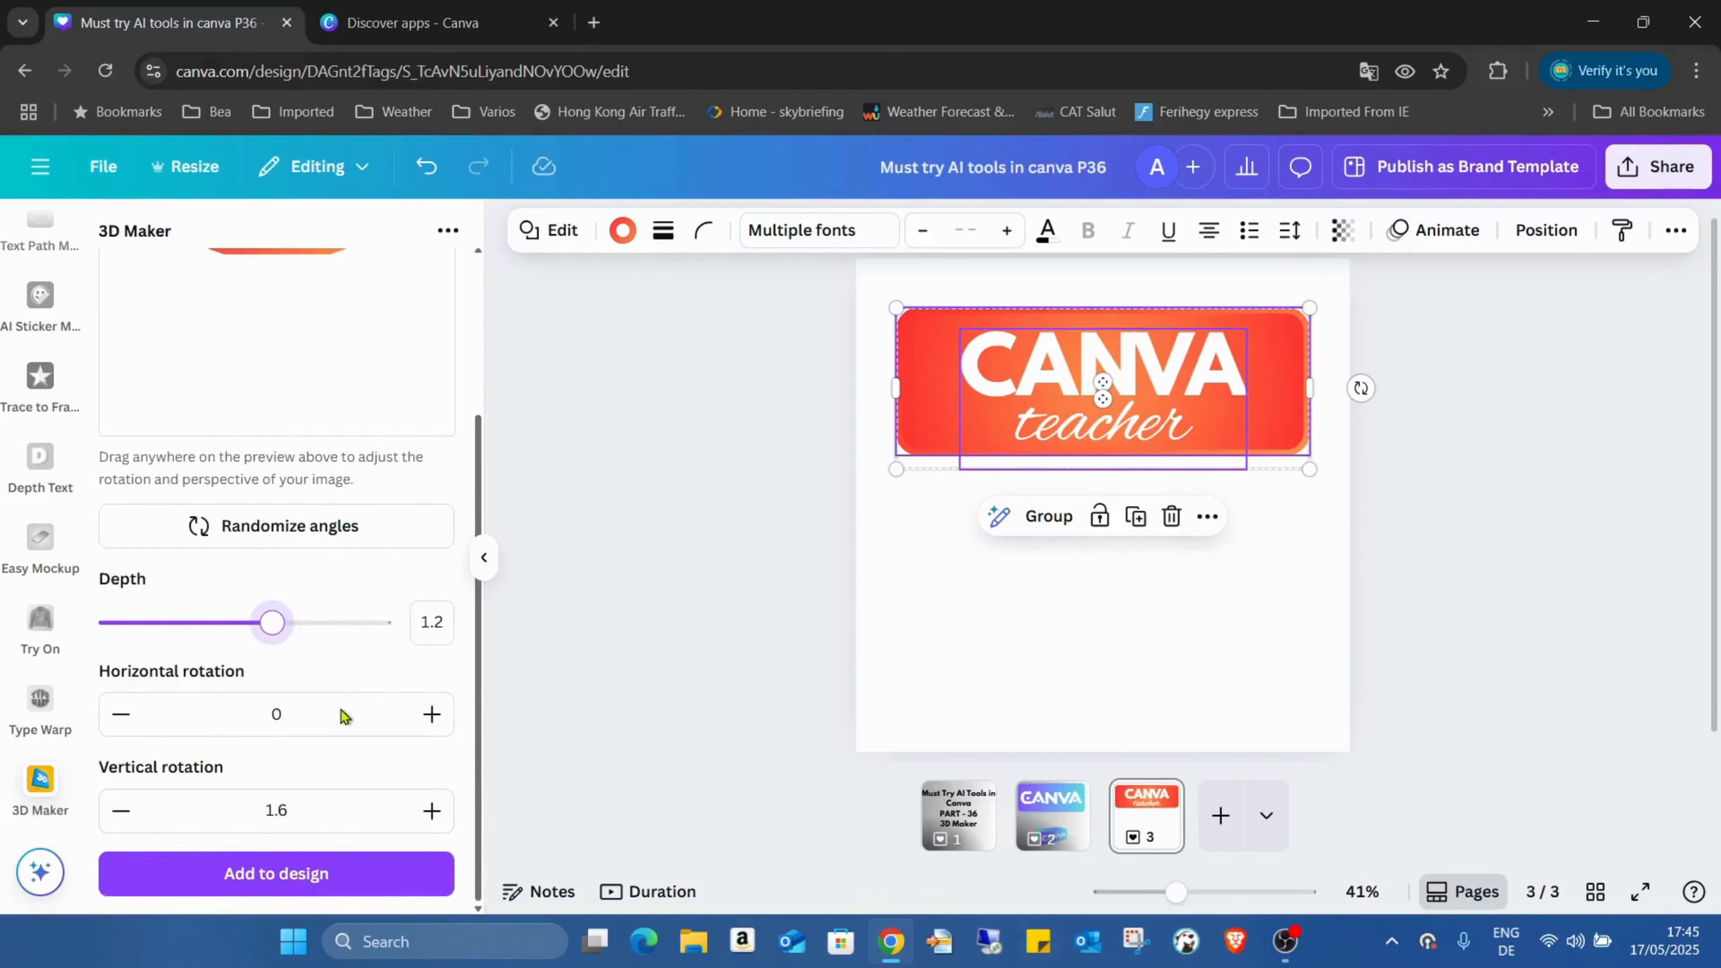
{"action": "scroll", "coordinate": [340, 709], "scroll_direction": "up", "scroll_amount": 3}
{"action": "scroll", "coordinate": [340, 709], "scroll_direction": "down", "scroll_amount": 3}
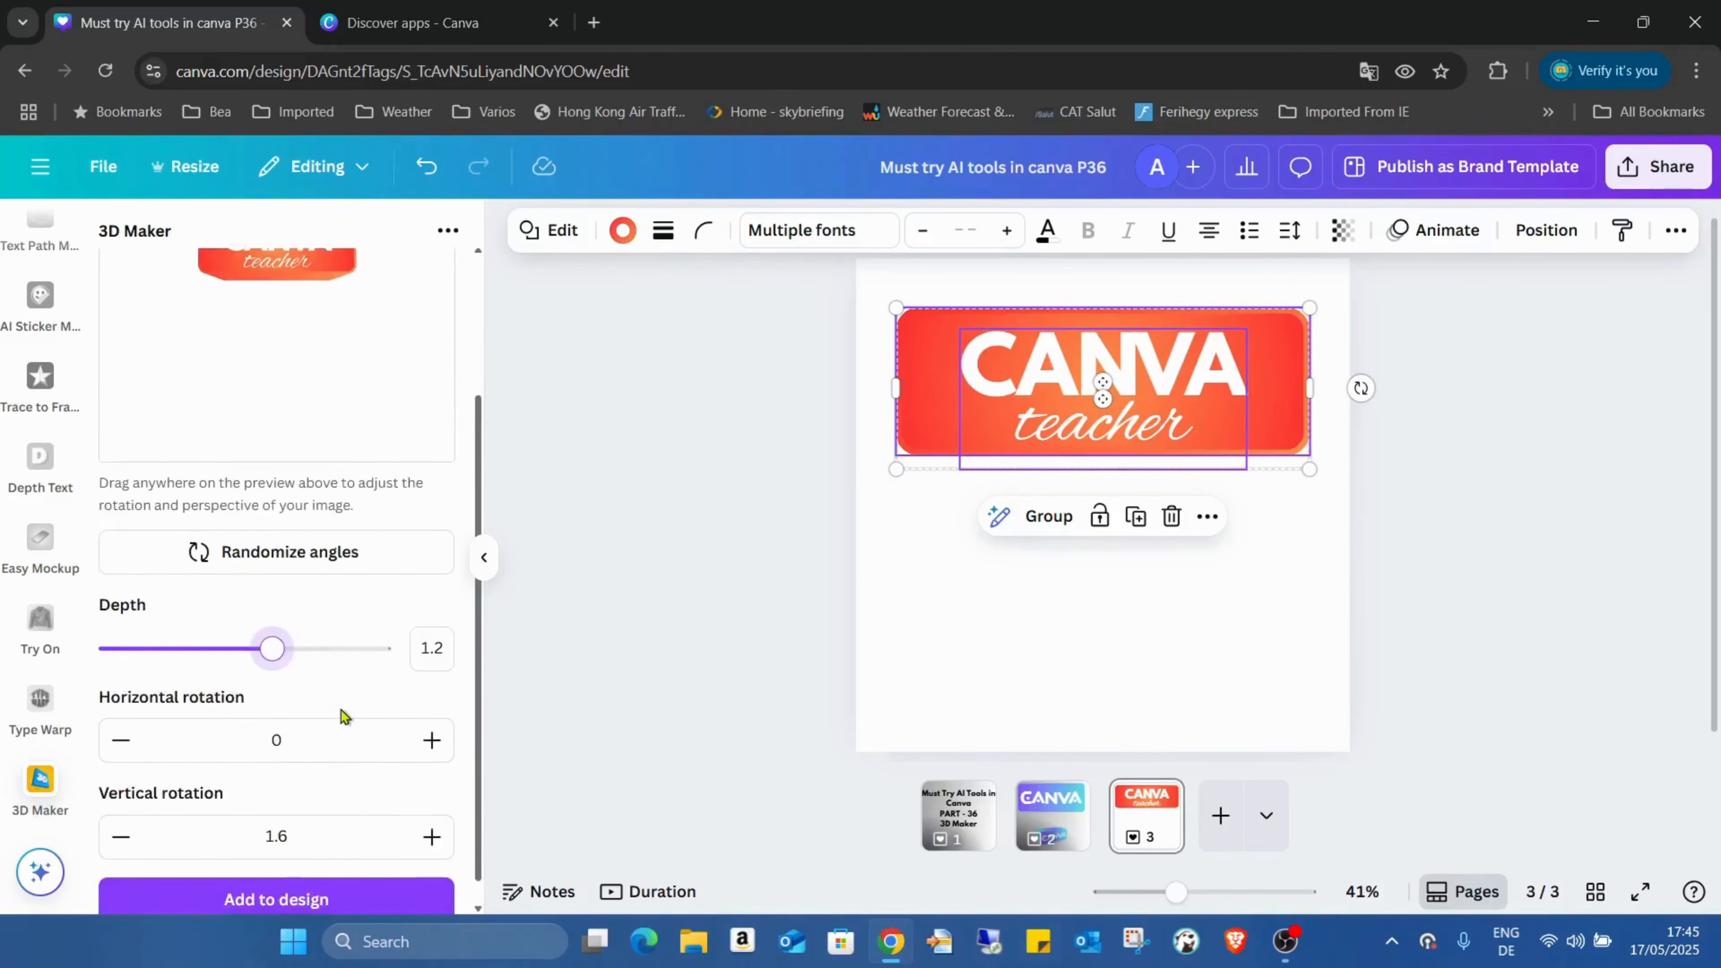
{"action": "scroll", "coordinate": [318, 617], "scroll_direction": "up", "scroll_amount": 3}
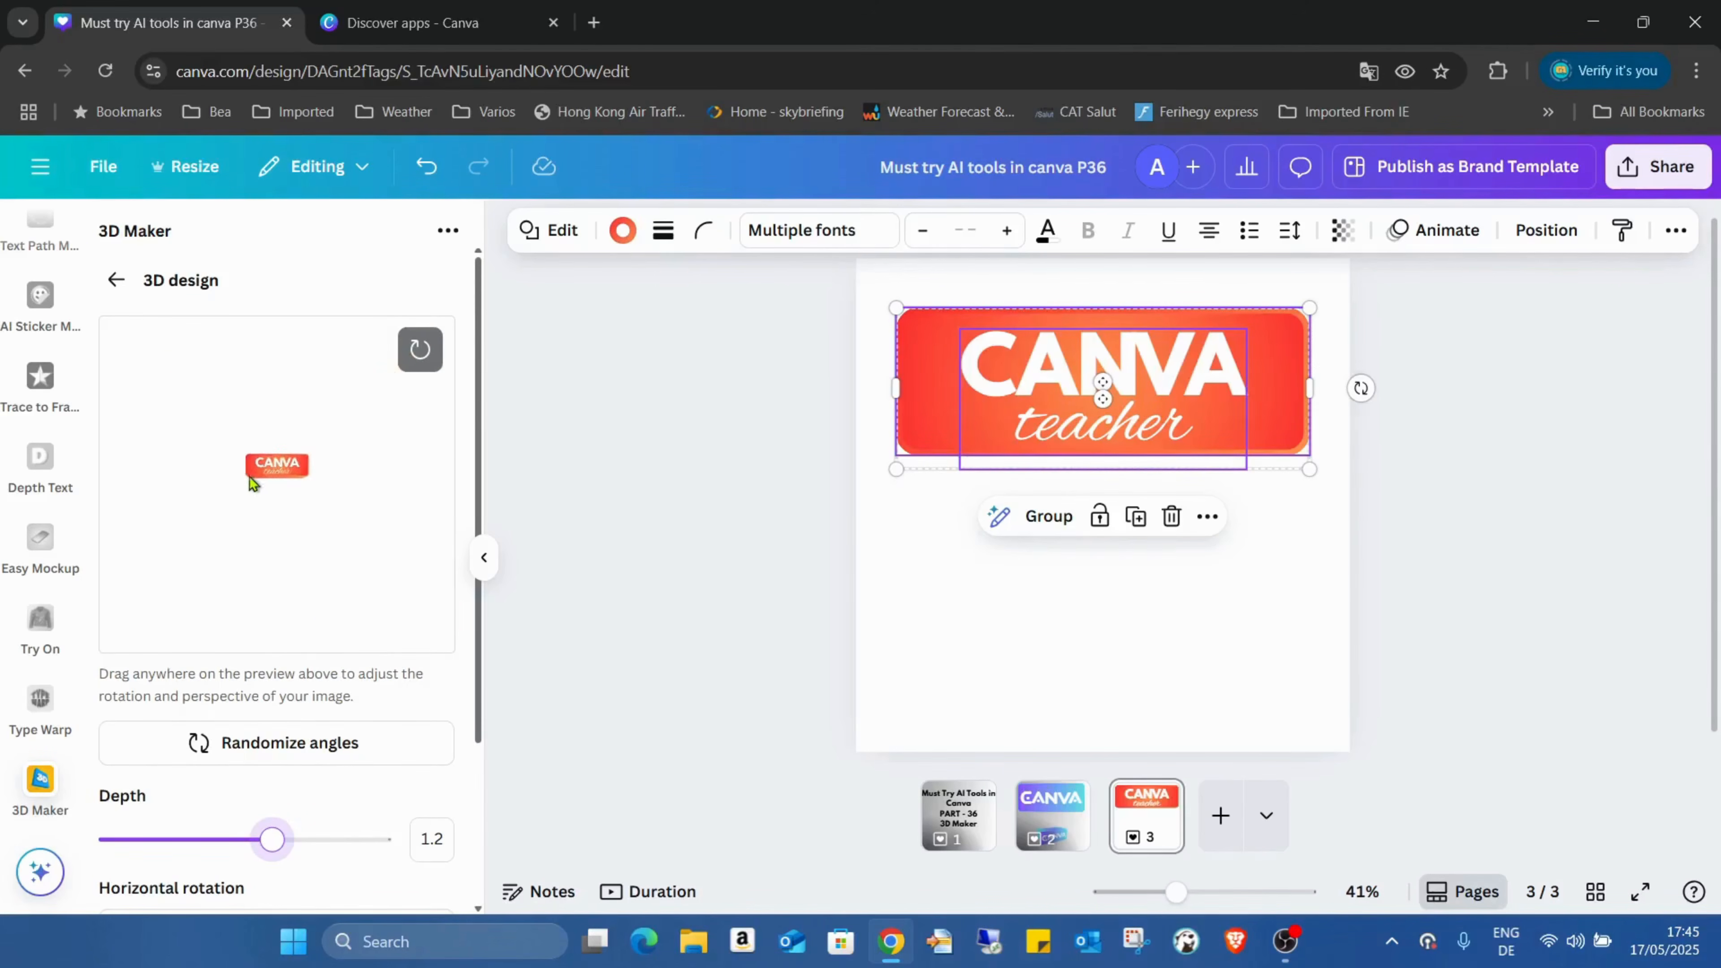
- Enlarge and tilt the 3D banner to -0.4 horizontal and 0.9 vertical rotation, and add it to the design
{"action": "left_click_drag", "start_coordinate": [244, 454], "coordinate": [263, 488]}
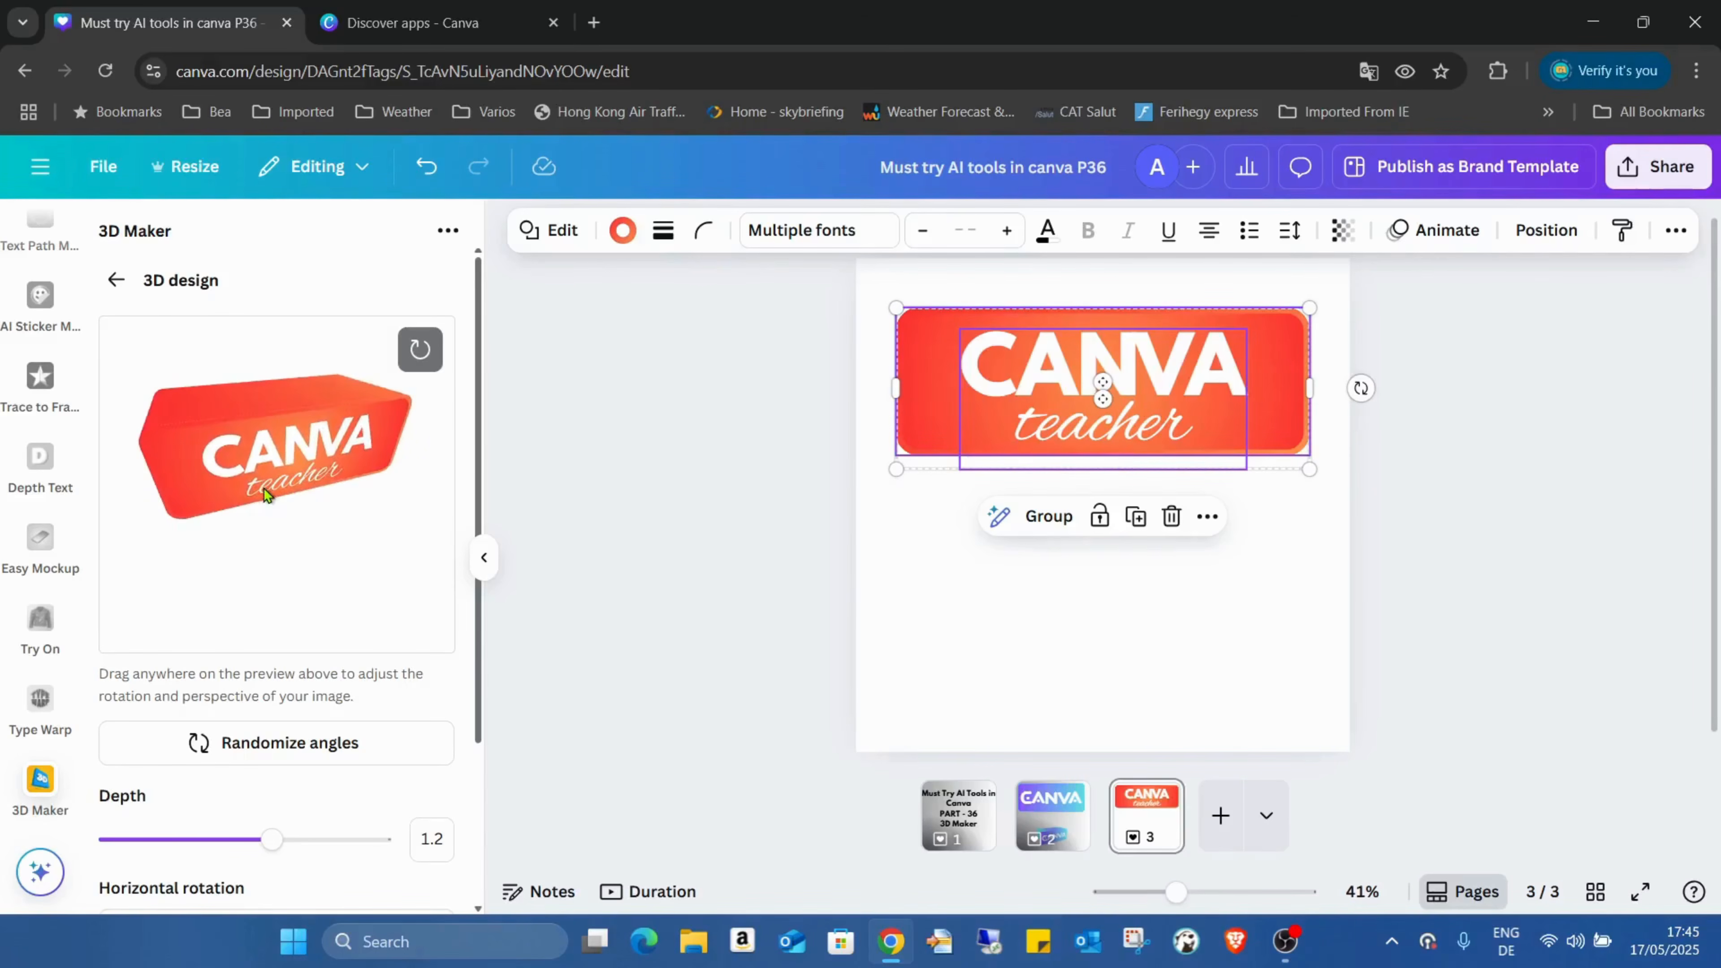
{"action": "scroll", "coordinate": [556, 594], "scroll_direction": "down", "scroll_amount": 1}
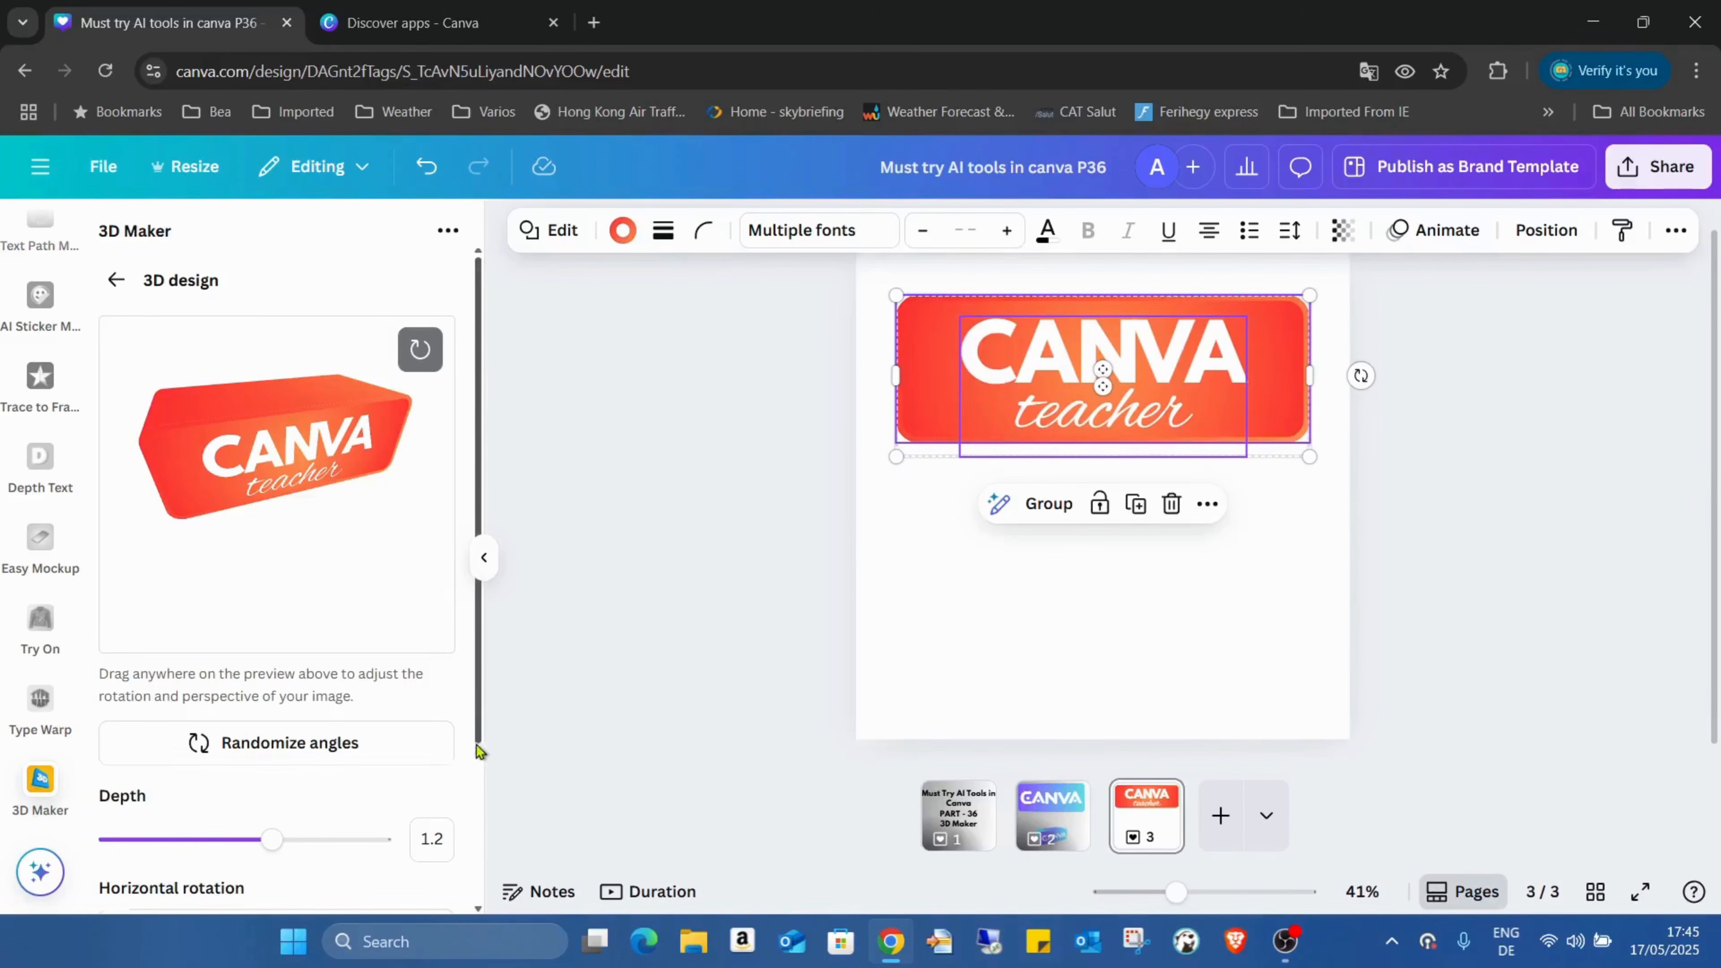
{"action": "left_click_drag", "start_coordinate": [479, 745], "coordinate": [480, 885]}
{"action": "left_click", "coordinate": [330, 885]}
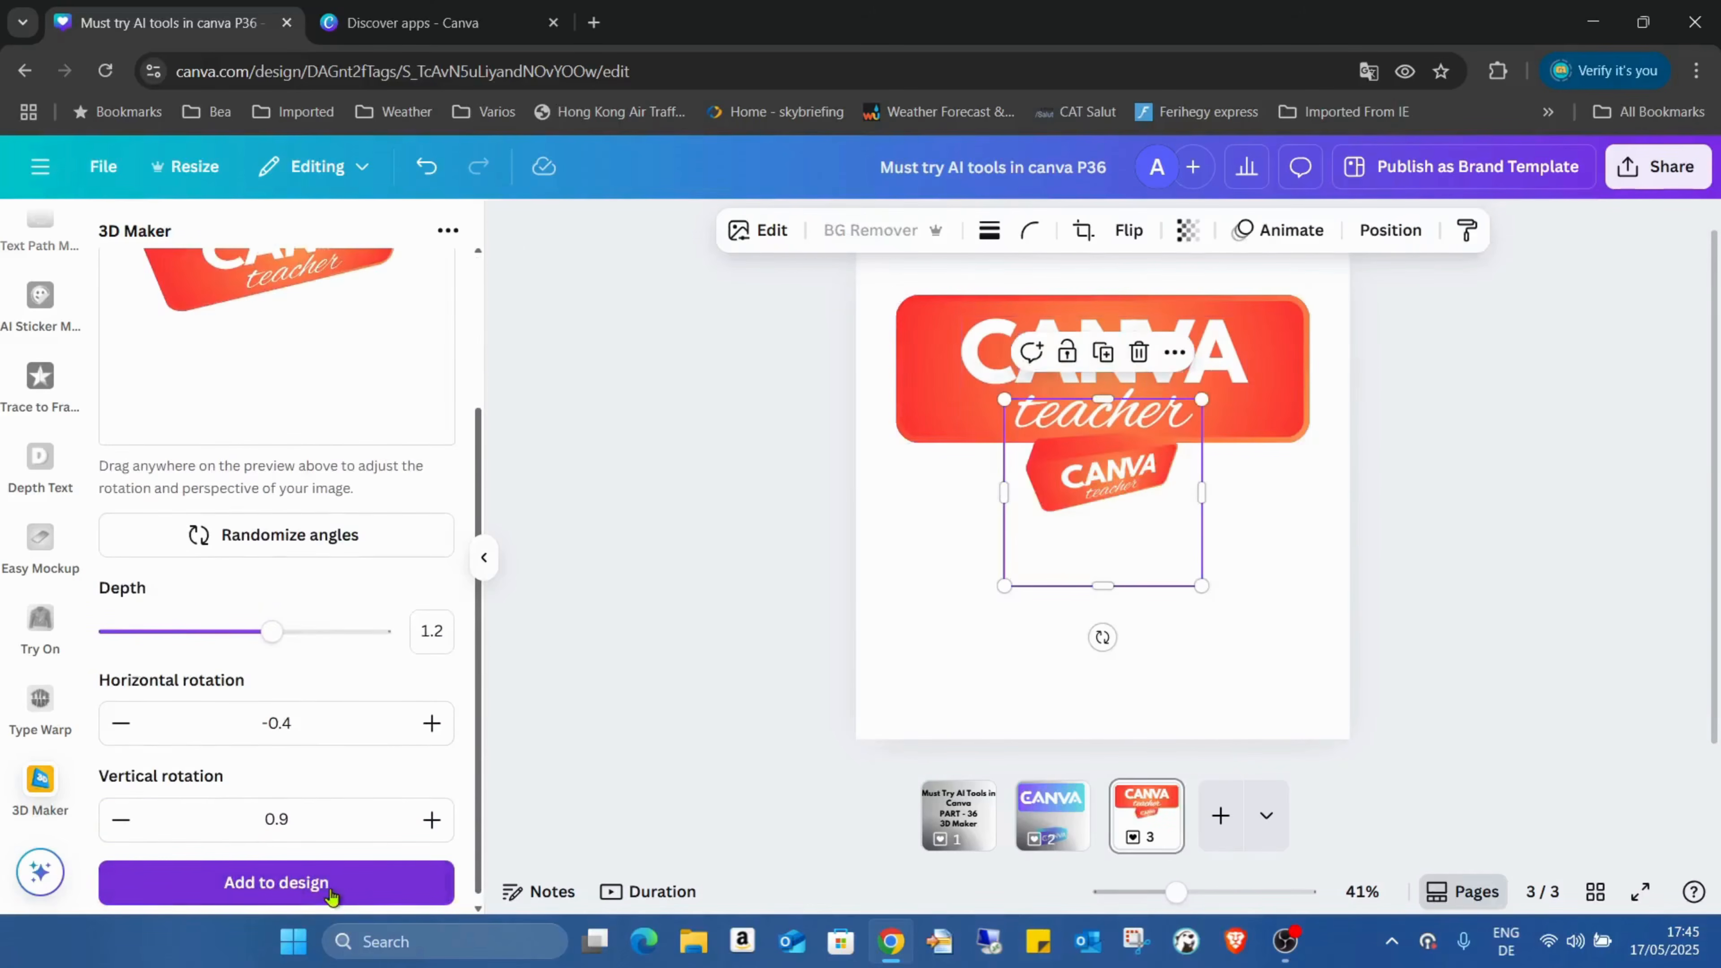
- Move the 3D image below the flat banner on page 3 and enlarge it
{"action": "left_click_drag", "start_coordinate": [1111, 488], "coordinate": [1095, 603]}
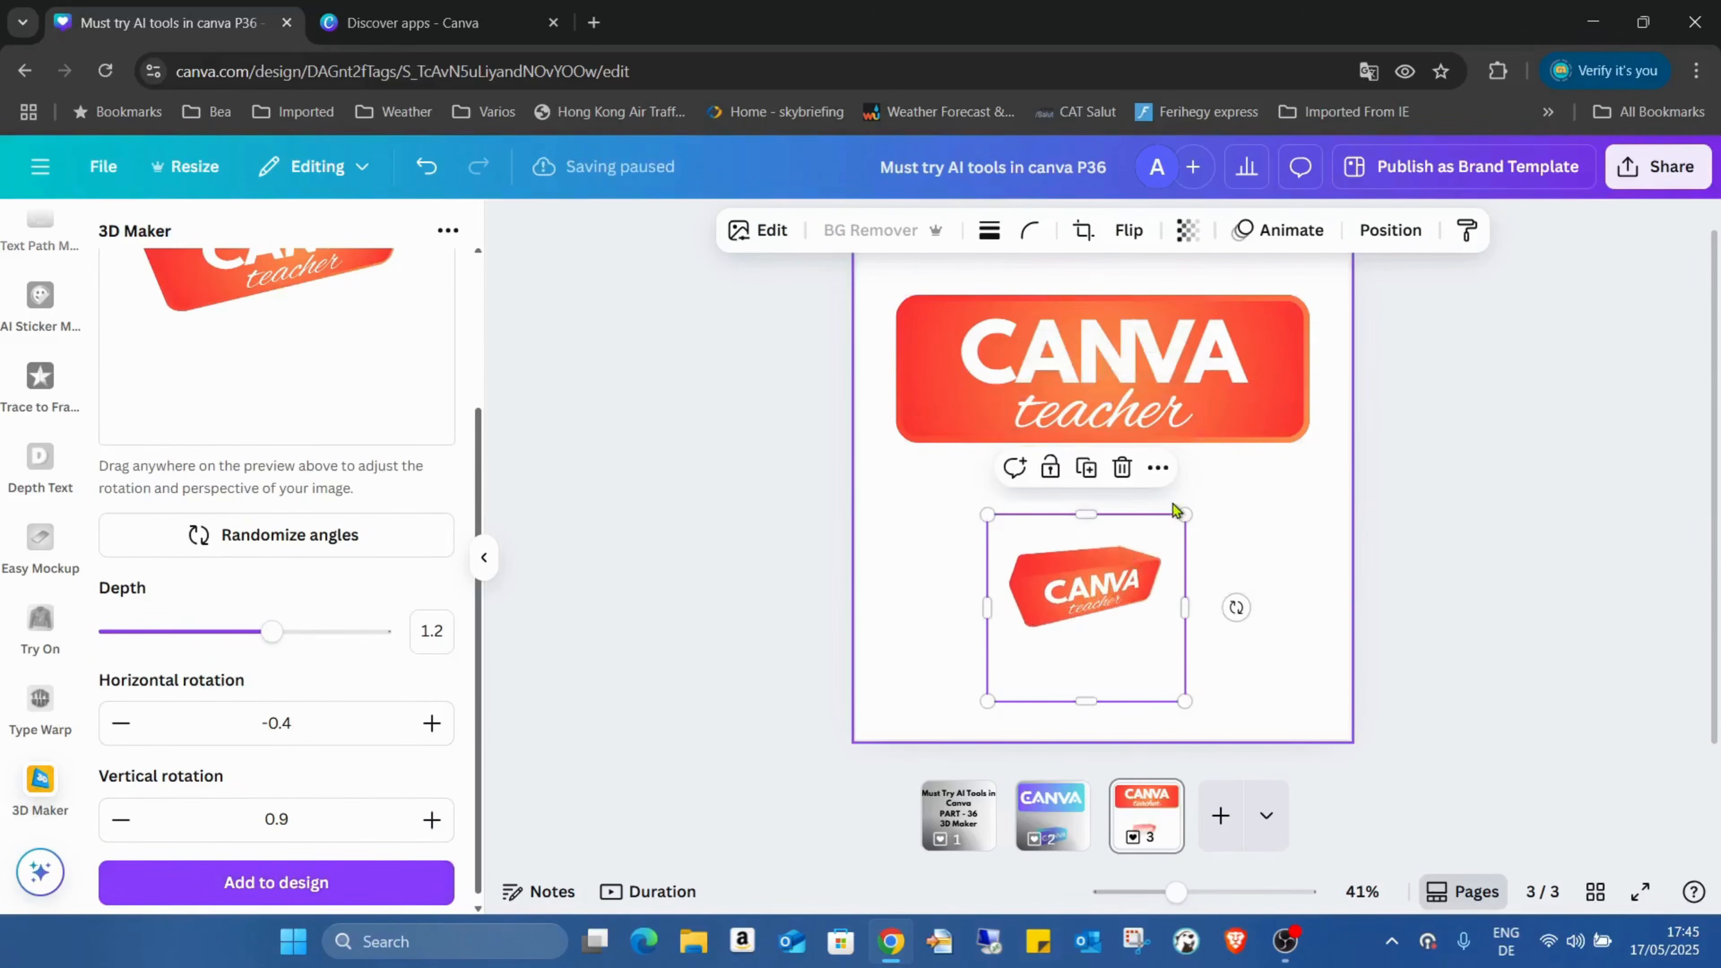
{"action": "left_click_drag", "start_coordinate": [1183, 513], "coordinate": [1309, 368]}
{"action": "left_click_drag", "start_coordinate": [1216, 488], "coordinate": [1186, 549]}
{"action": "scroll", "coordinate": [1207, 601], "scroll_direction": "up", "scroll_amount": 3}
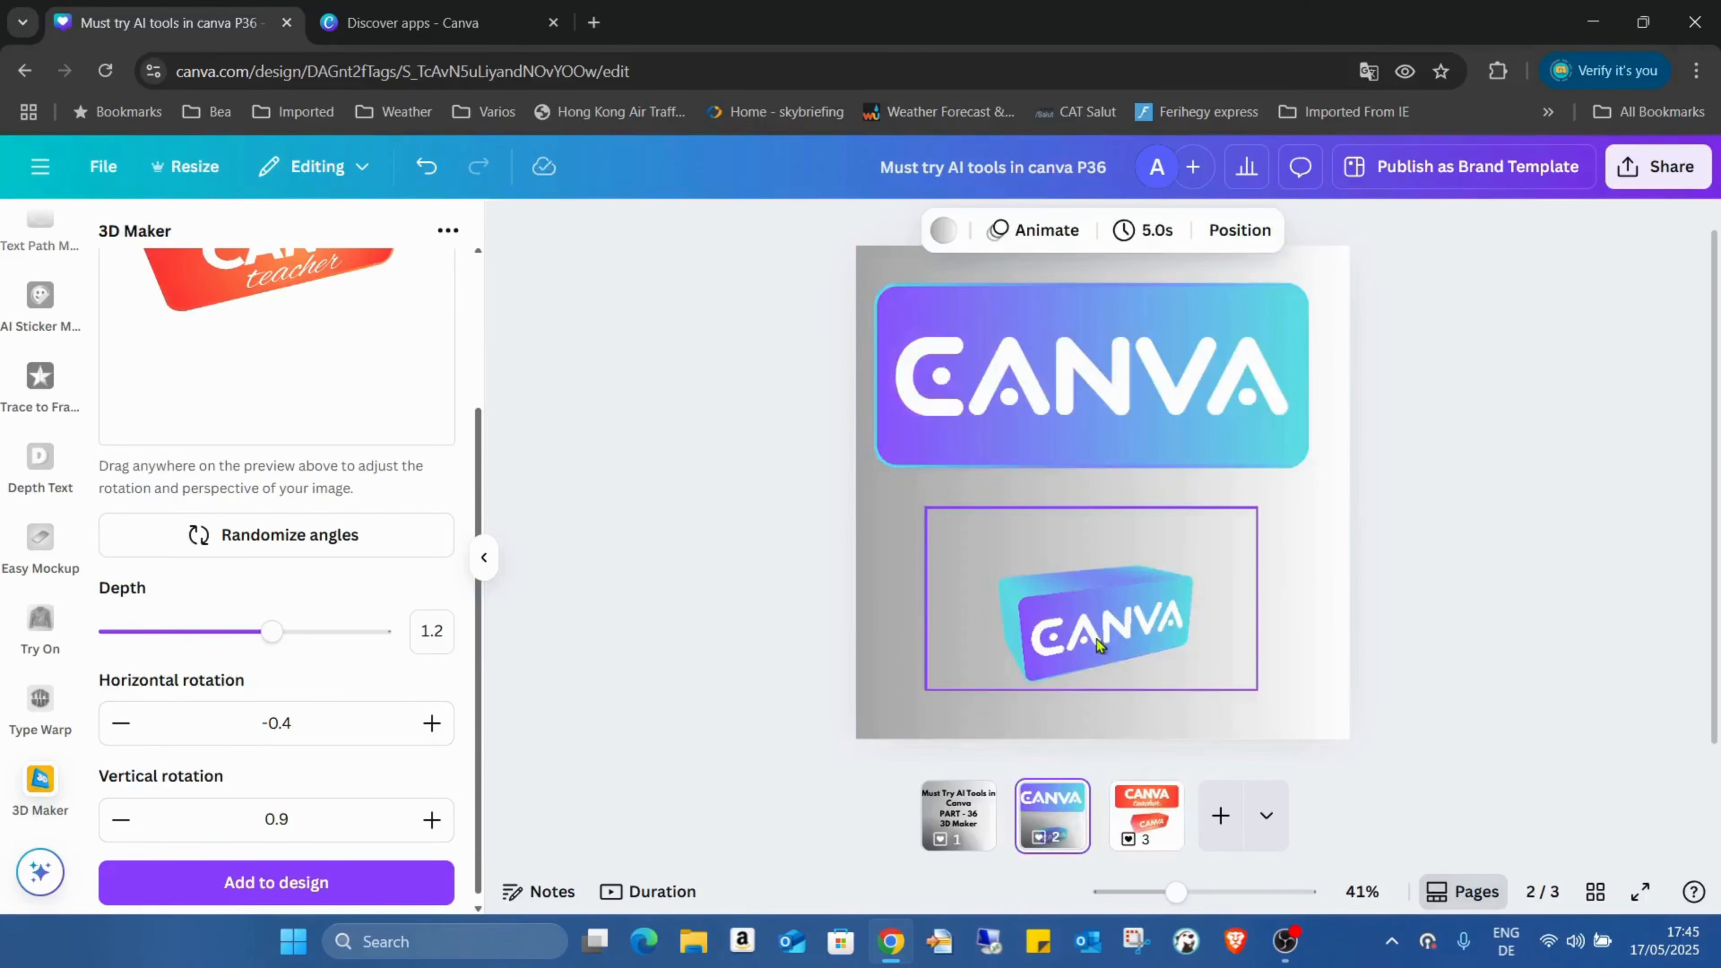
{"action": "left_click", "coordinate": [1147, 816]}
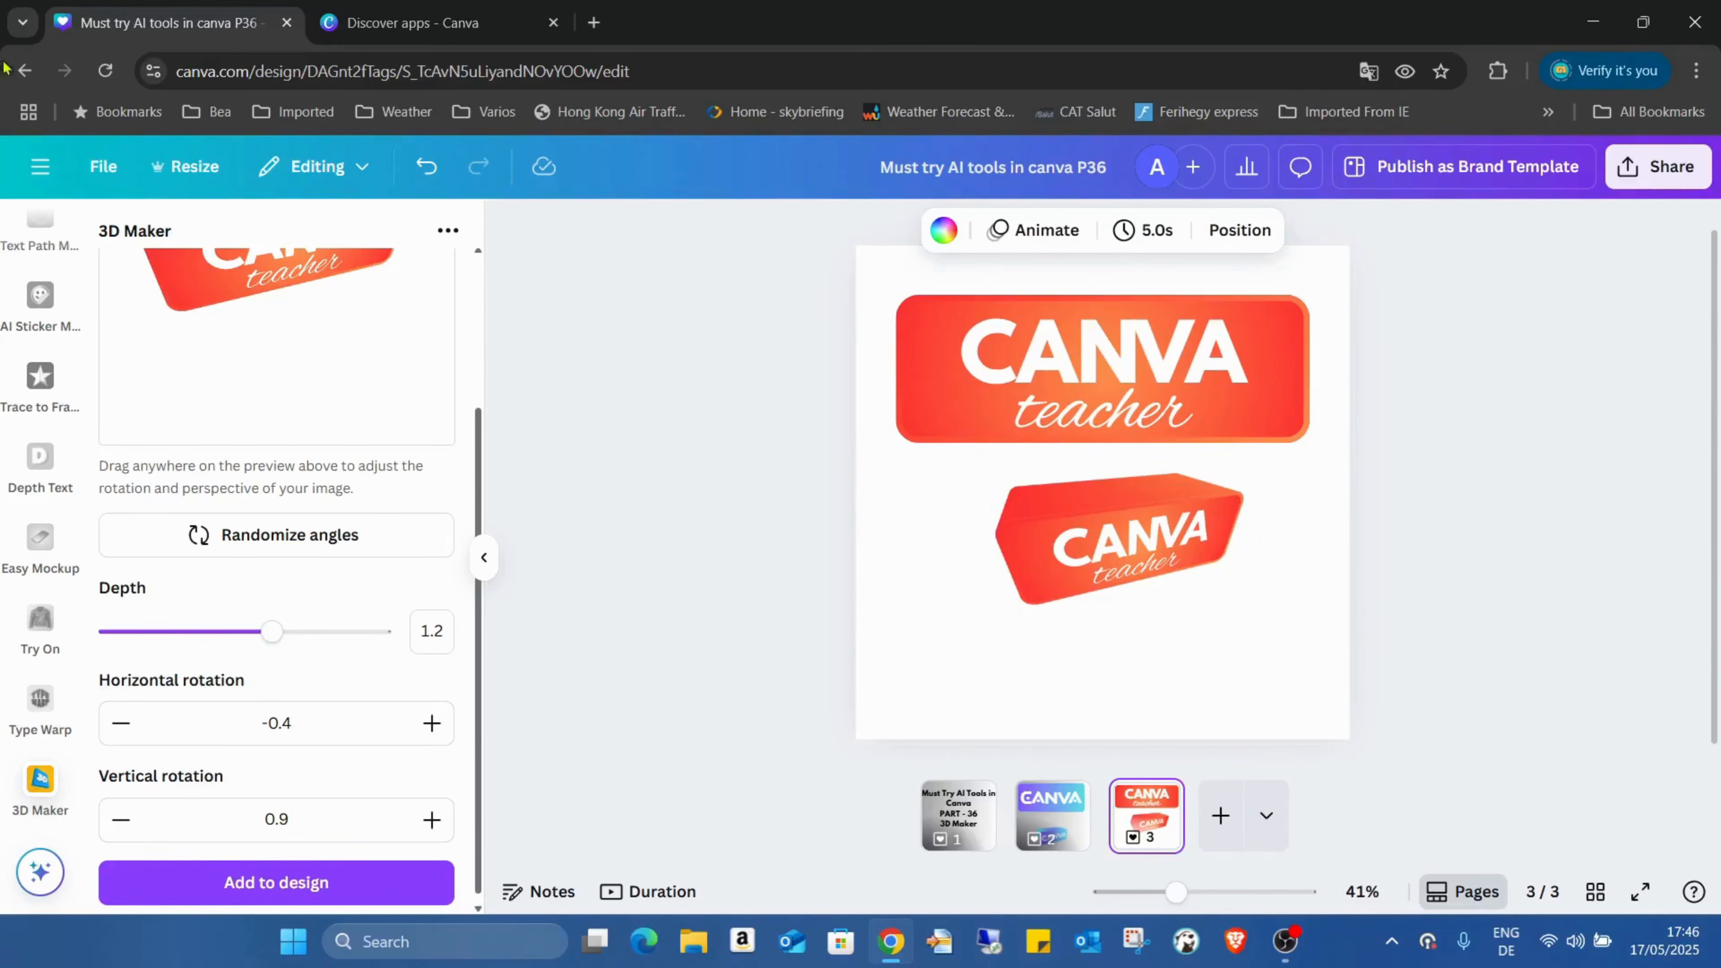
- Shrink and turn the 3D banner to -0.5 horizontal and 1.2 vertical rotation, and add this version to the design
{"action": "scroll", "coordinate": [369, 644], "scroll_direction": "up", "scroll_amount": 3}
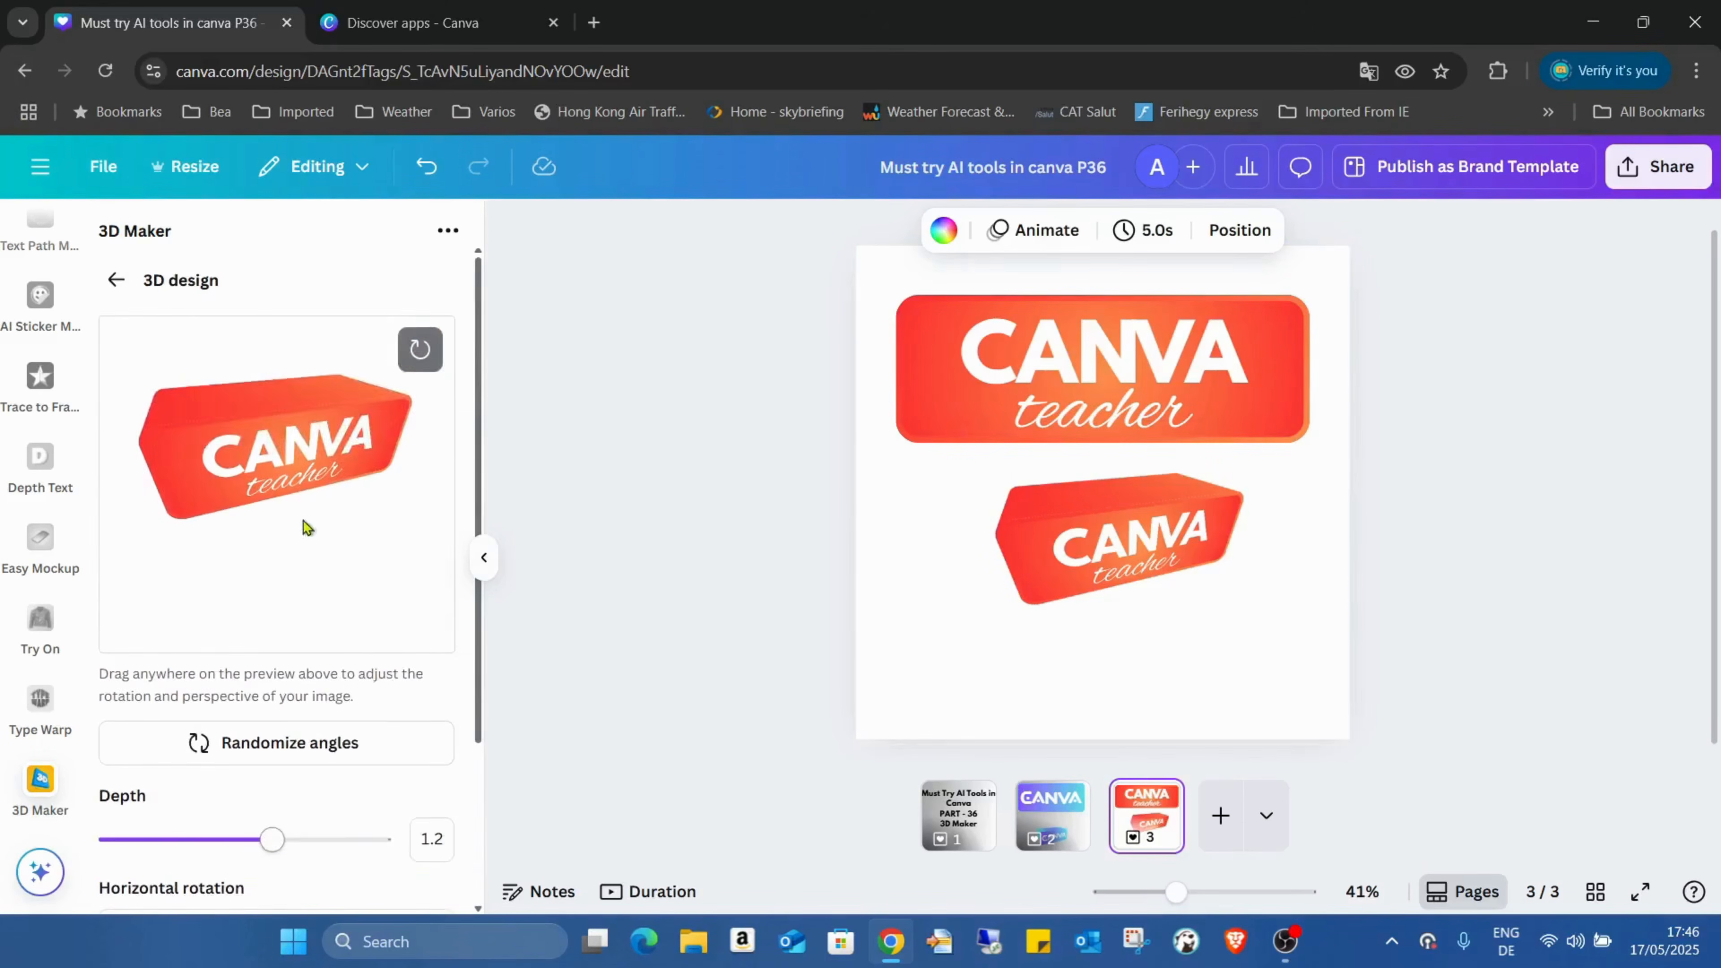
{"action": "mouse_move", "coordinate": [245, 461]}
{"action": "left_mouse_down"}
{"action": "mouse_move", "coordinate": [265, 426]}
{"action": "mouse_move", "coordinate": [246, 446]}
{"action": "left_mouse_up"}
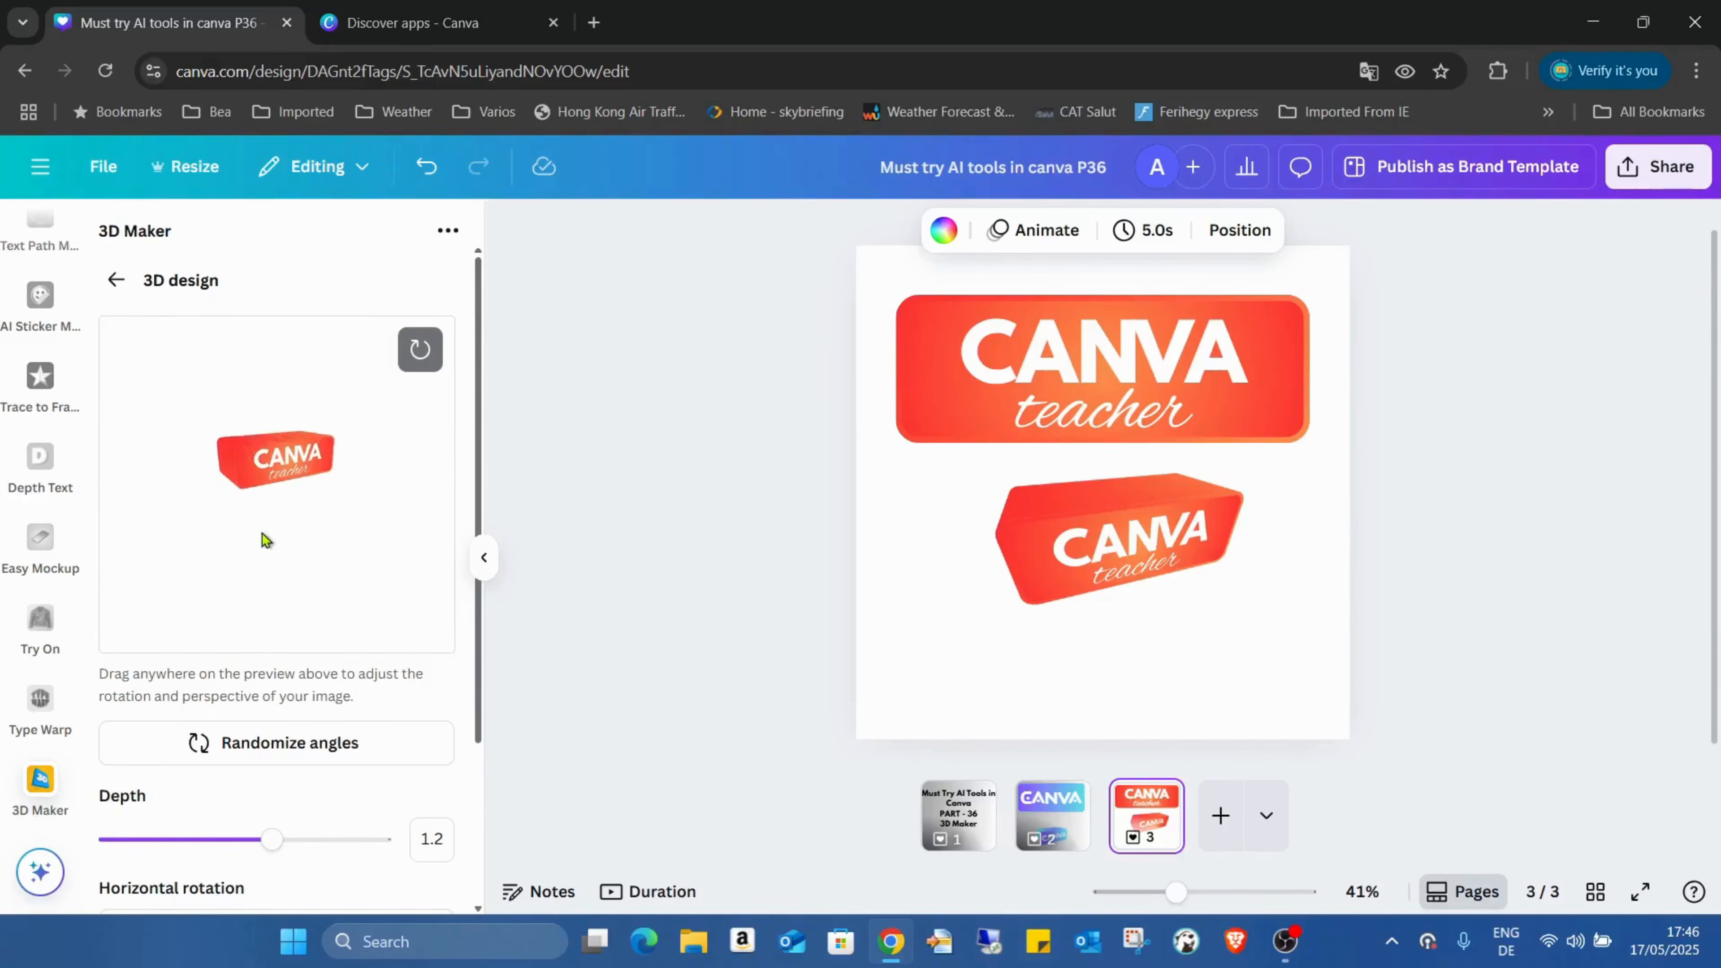
{"action": "scroll", "coordinate": [380, 775], "scroll_direction": "down", "scroll_amount": 3}
{"action": "left_click", "coordinate": [331, 881]}
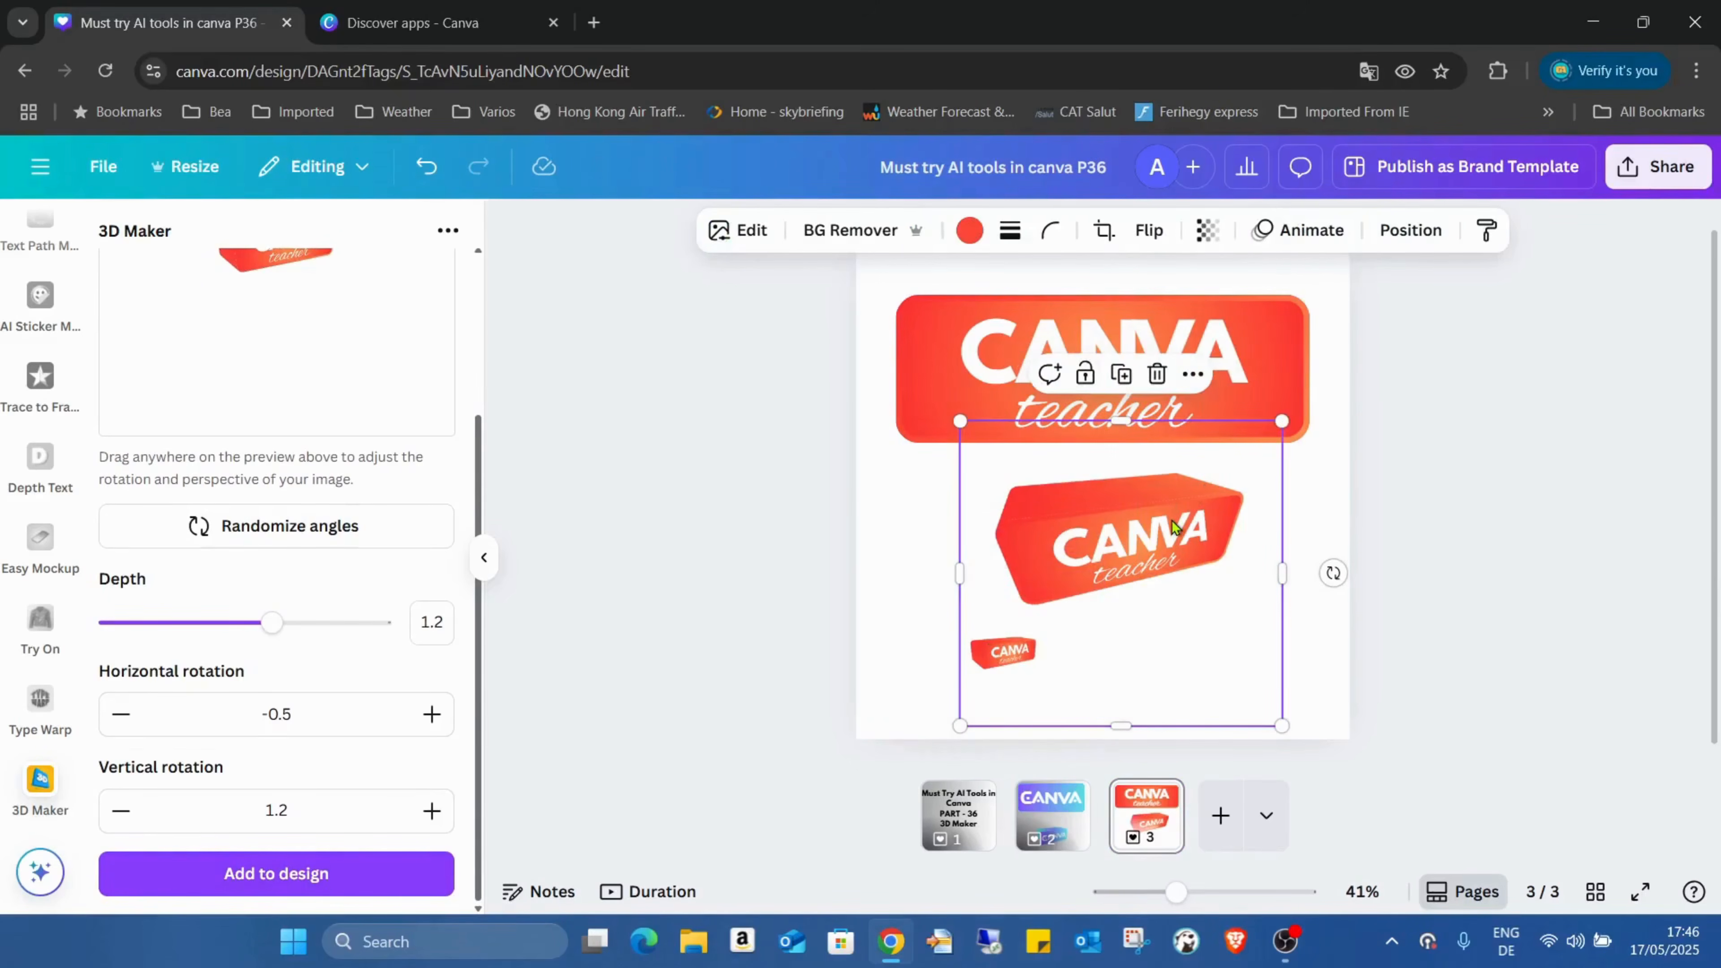
- Delete the earlier, larger 3D image and enlarge the new one to about 1,268 by 1,201 from the page's upper-left corner
{"action": "key", "text": "Delete"}
{"action": "left_click_drag", "start_coordinate": [994, 619], "coordinate": [996, 352]}
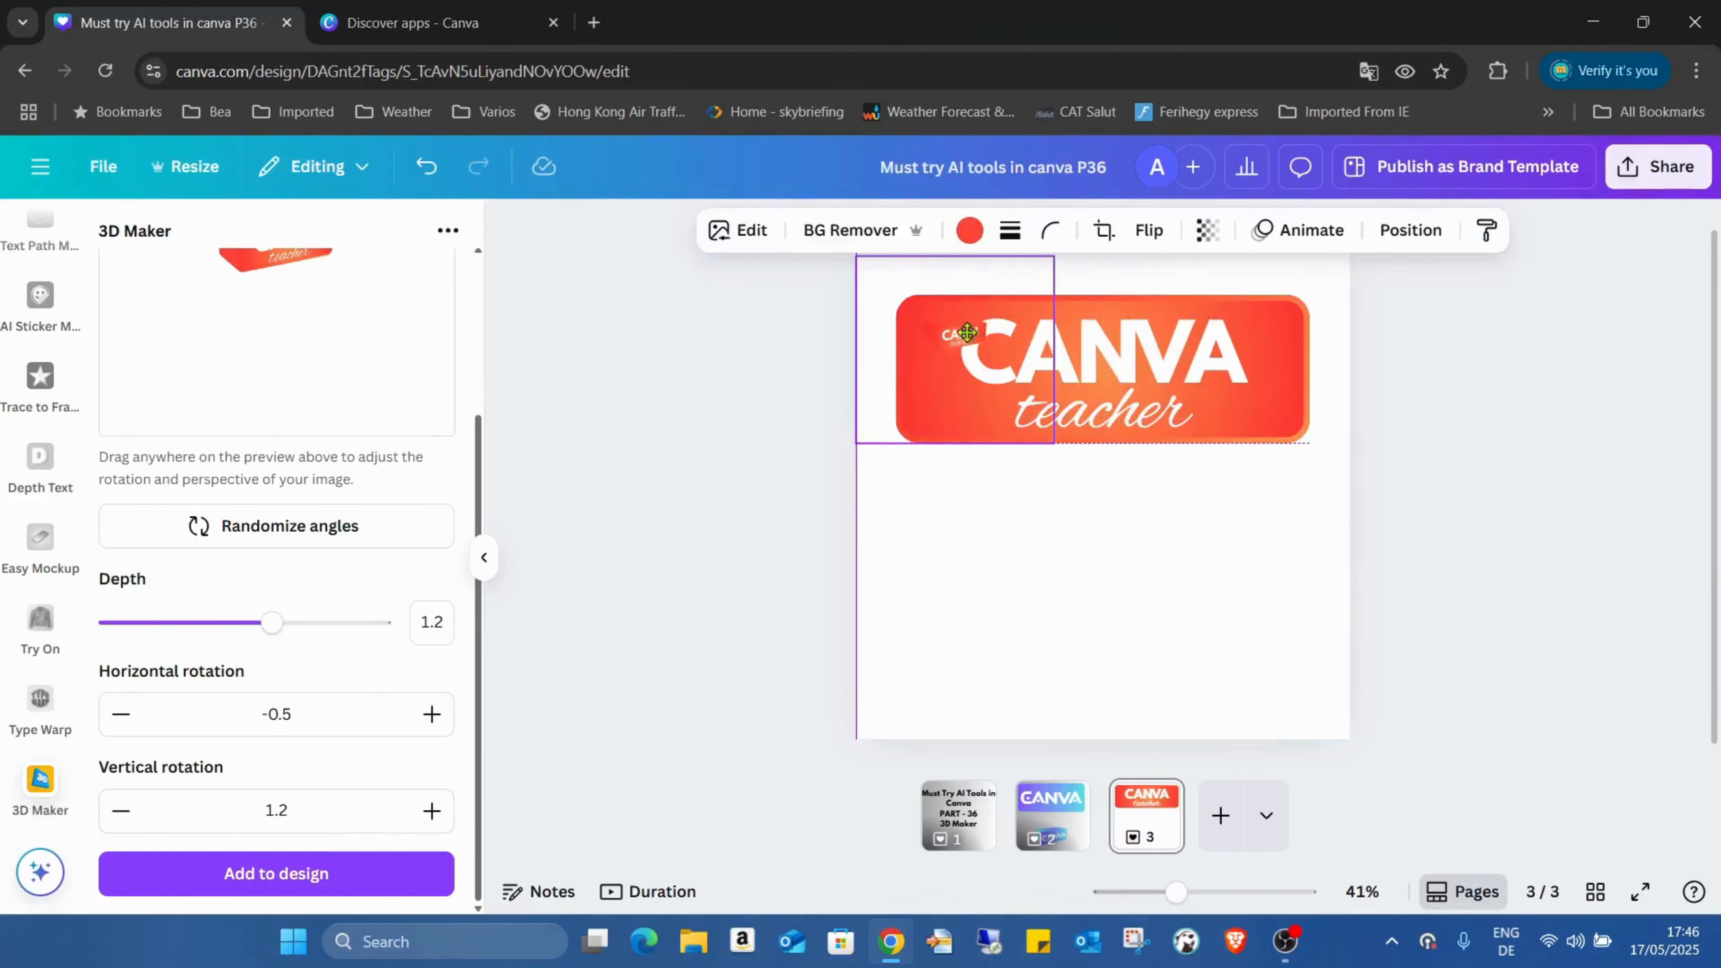
{"action": "left_click_drag", "start_coordinate": [1241, 557], "coordinate": [1454, 818]}
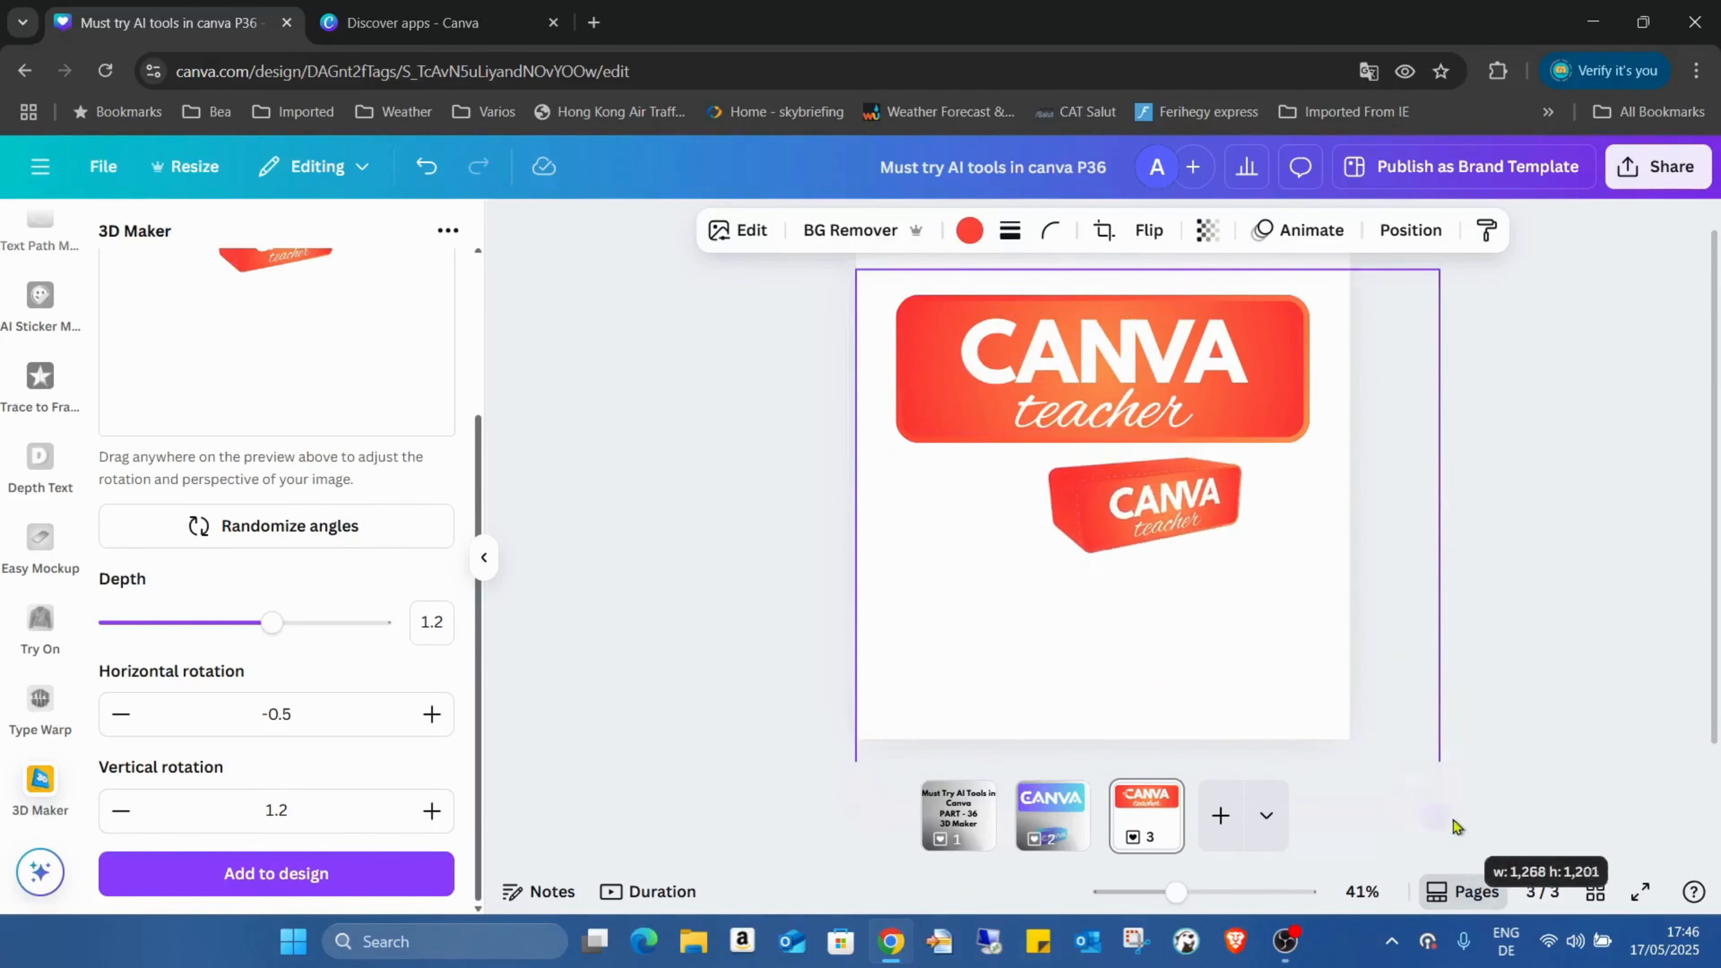
- Crop the empty margins on all four sides of the new 3D image
{"action": "left_click_drag", "start_coordinate": [1432, 505], "coordinate": [1311, 505]}
{"action": "left_click_drag", "start_coordinate": [1163, 268], "coordinate": [1167, 422]}
{"action": "left_click_drag", "start_coordinate": [857, 607], "coordinate": [1004, 613]}
{"action": "left_click_drag", "start_coordinate": [1126, 529], "coordinate": [1091, 320]}
{"action": "left_click_drag", "start_coordinate": [1165, 605], "coordinate": [1165, 380]}
- Place the cropped 3D image below the flat banner on page 3 and enlarge it to nearly the page's width
{"action": "left_click_drag", "start_coordinate": [1094, 314], "coordinate": [1061, 633]}
{"action": "left_click_drag", "start_coordinate": [1248, 582], "coordinate": [1336, 480]}
{"action": "left_click_drag", "start_coordinate": [1235, 639], "coordinate": [1192, 615]}
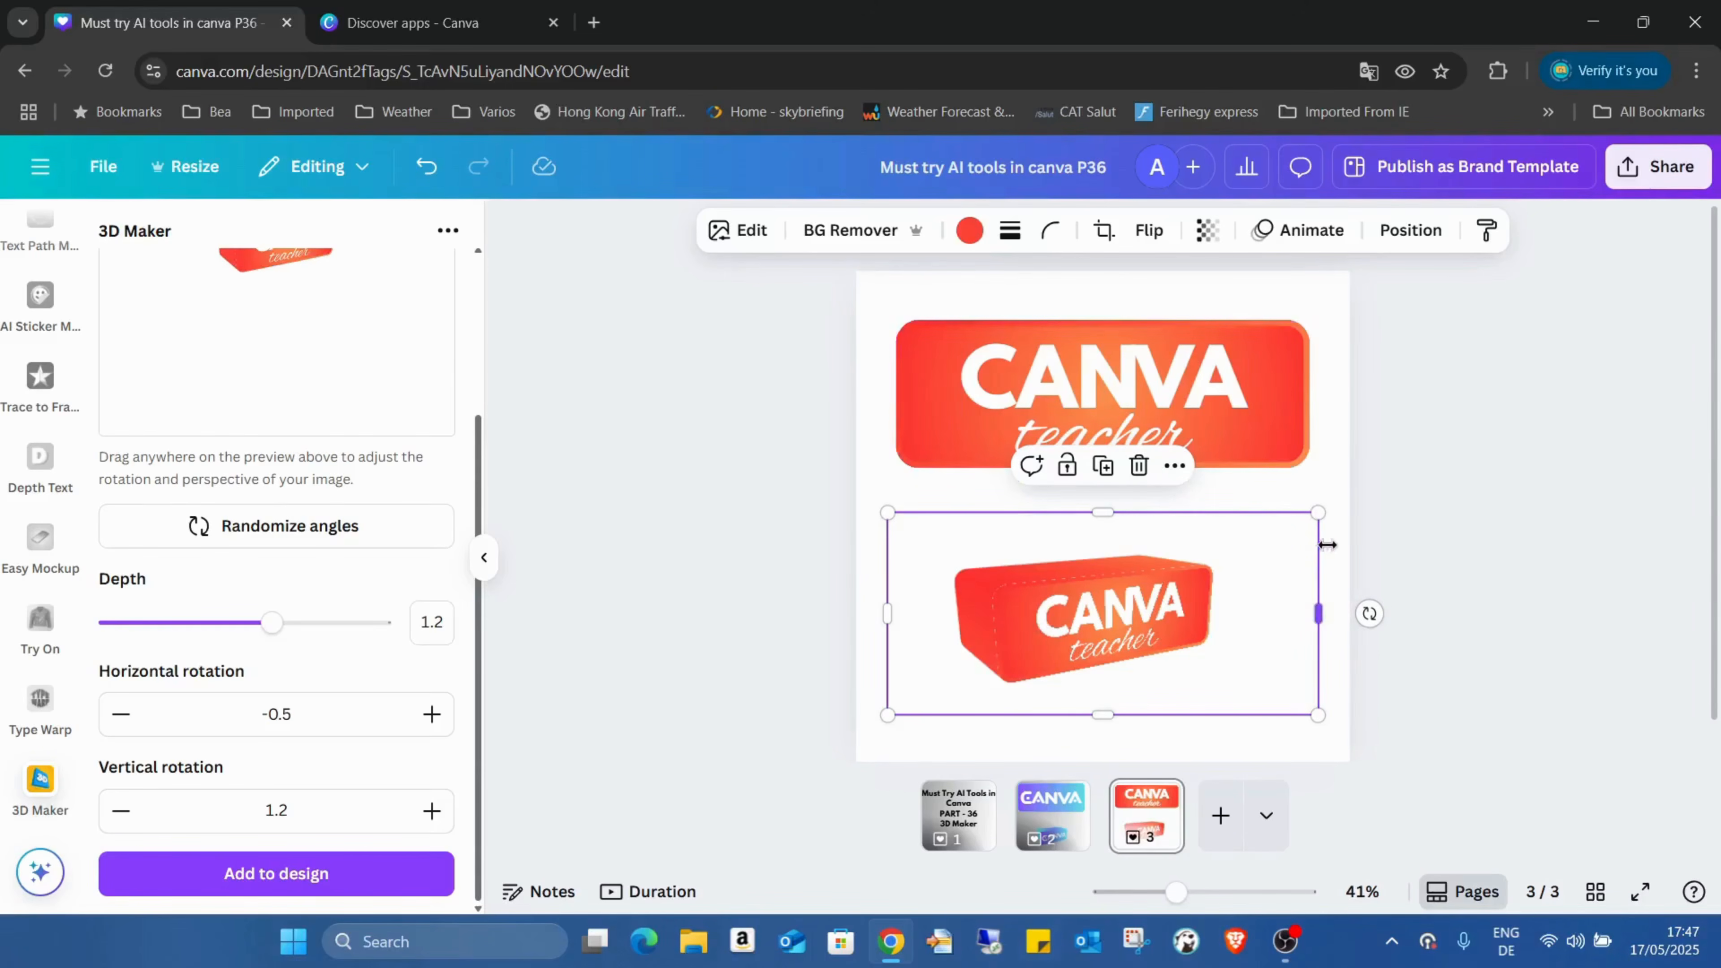
{"action": "left_click", "coordinate": [1052, 813]}
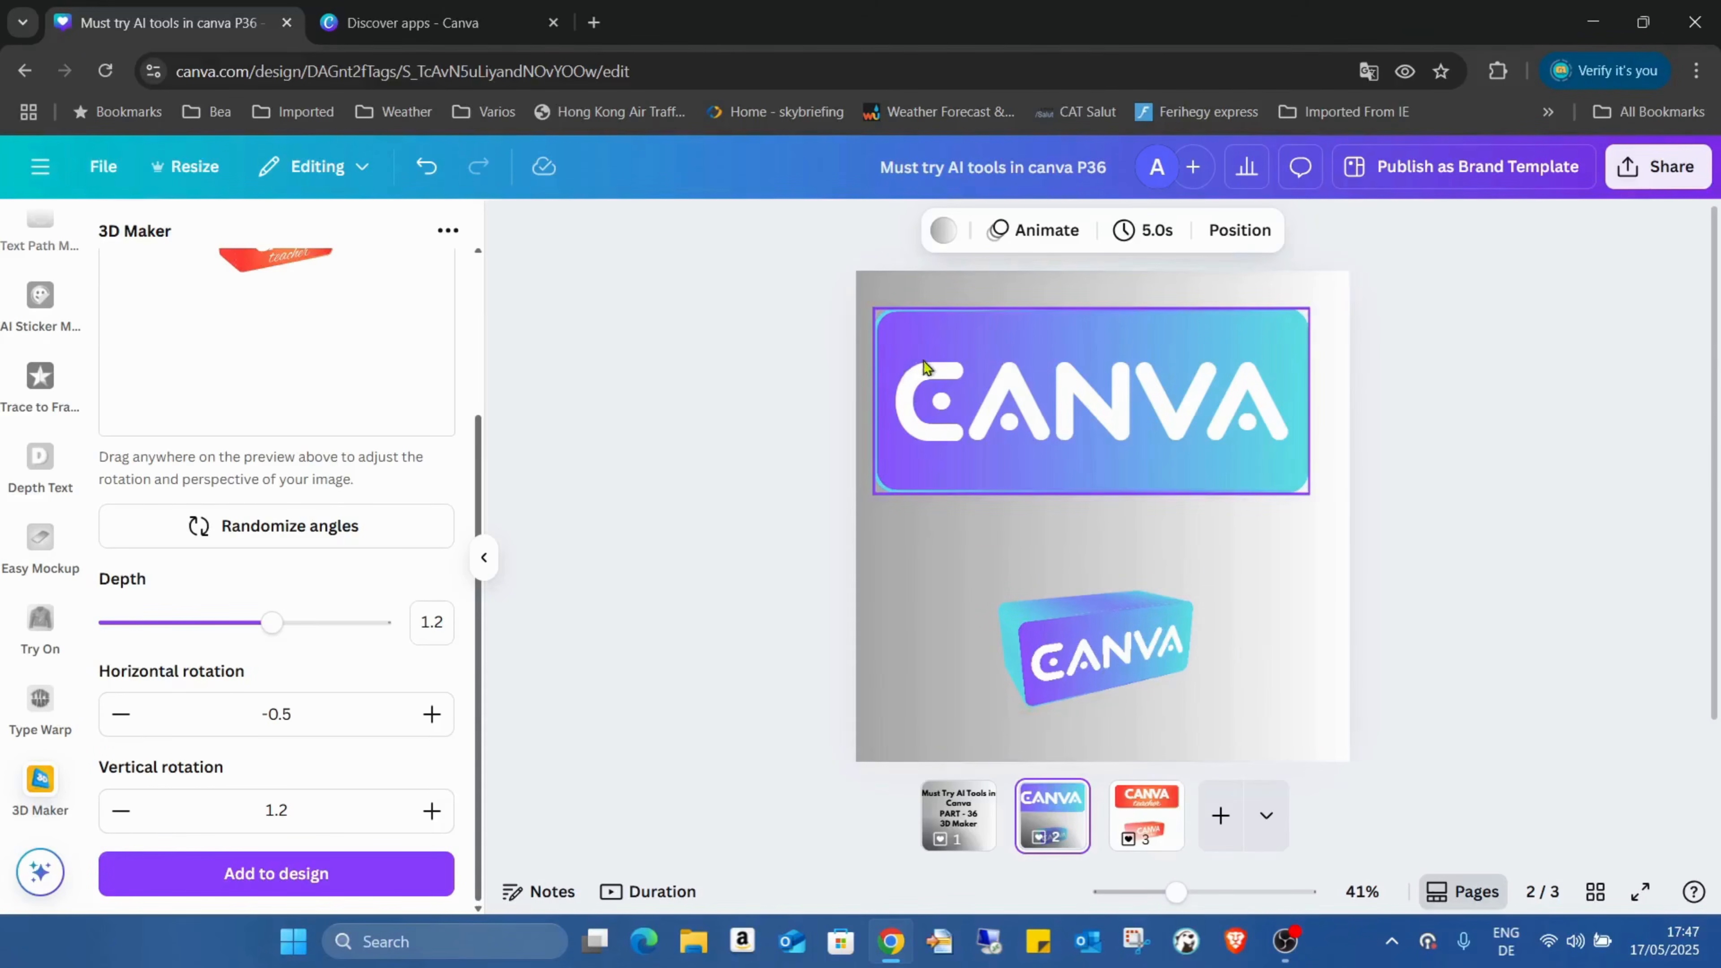
{"action": "left_click", "coordinate": [1141, 819]}
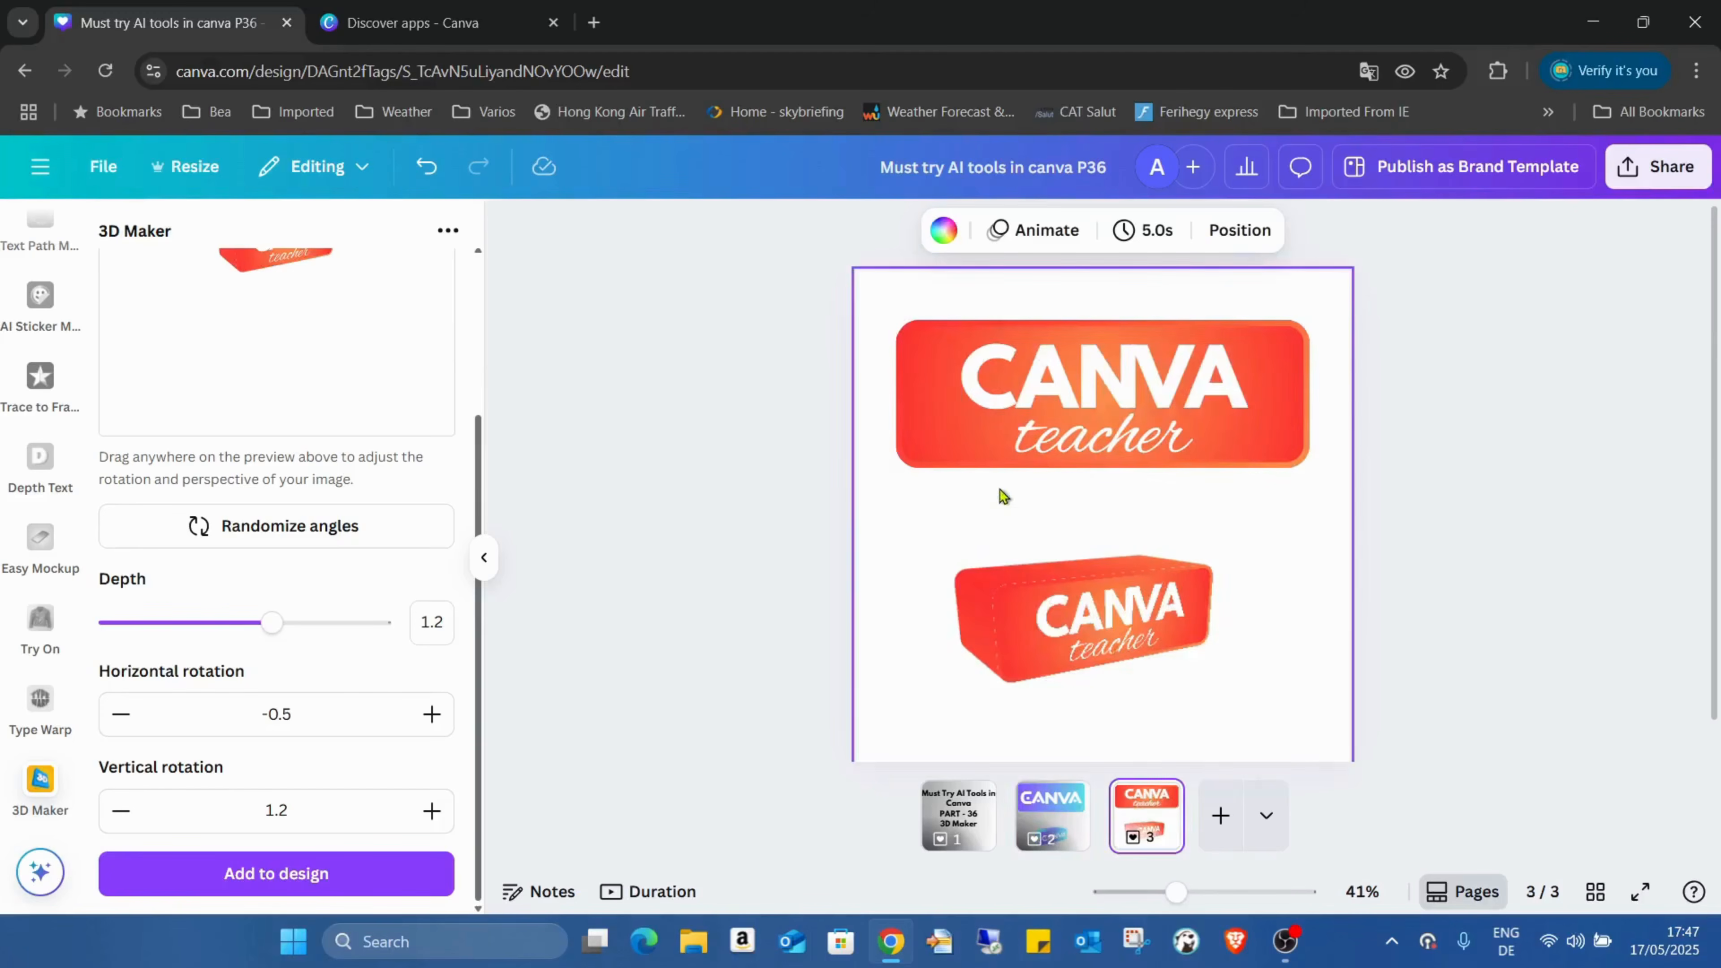